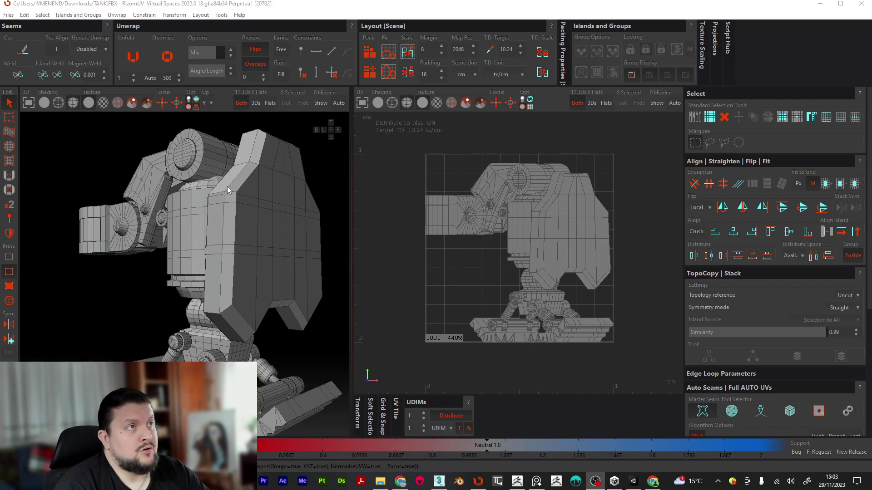
Try the Flats display in the 3D view and set it to show only the 3Ds islands.
left_click(269, 103)
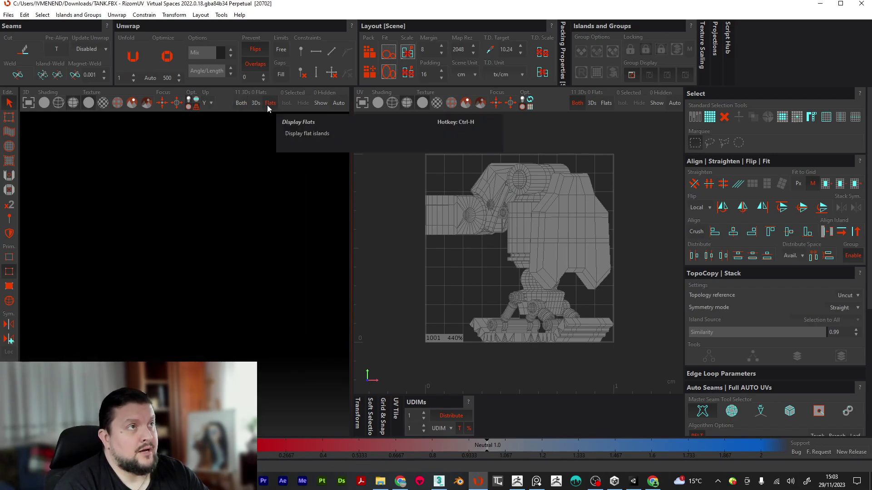
left_click(255, 104)
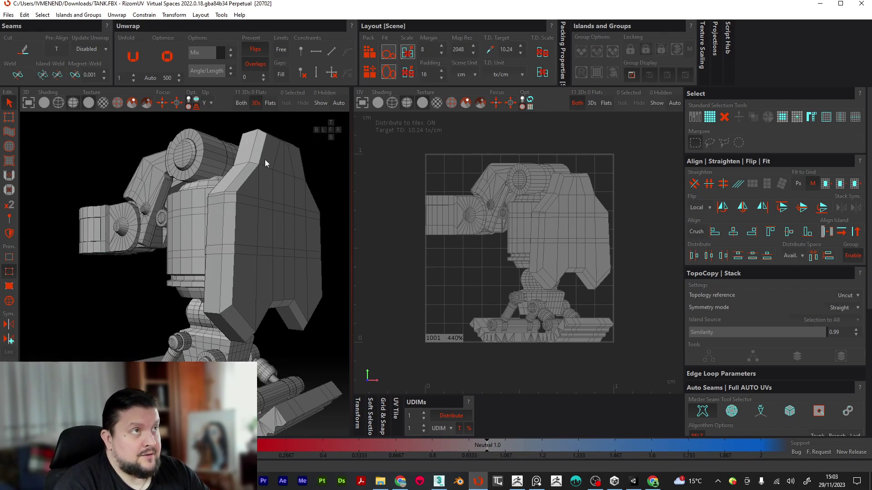
left_click(269, 178)
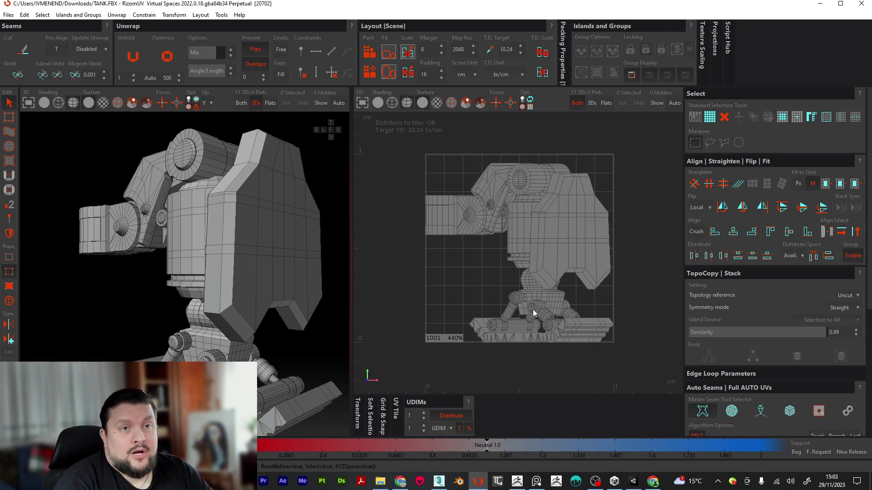
Select the torso island with its large armour plate in island selection mode and bring up the Auto Seams options.
left_click(9, 301)
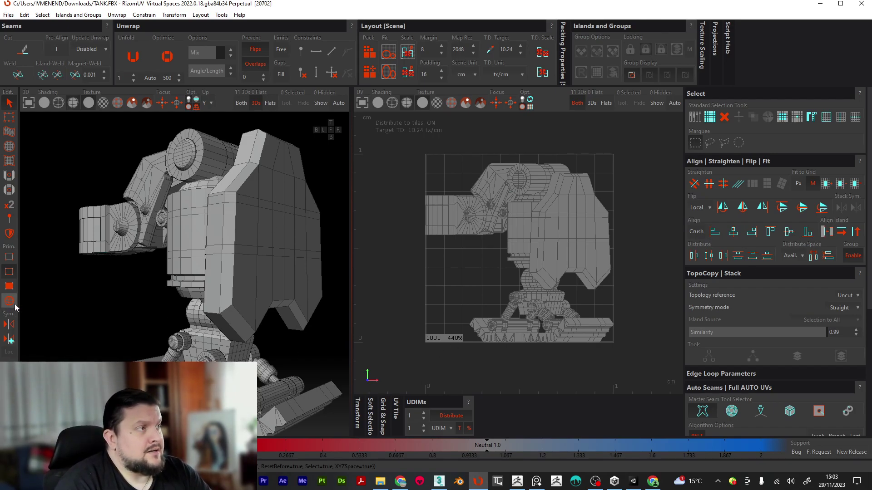
left_click(277, 246)
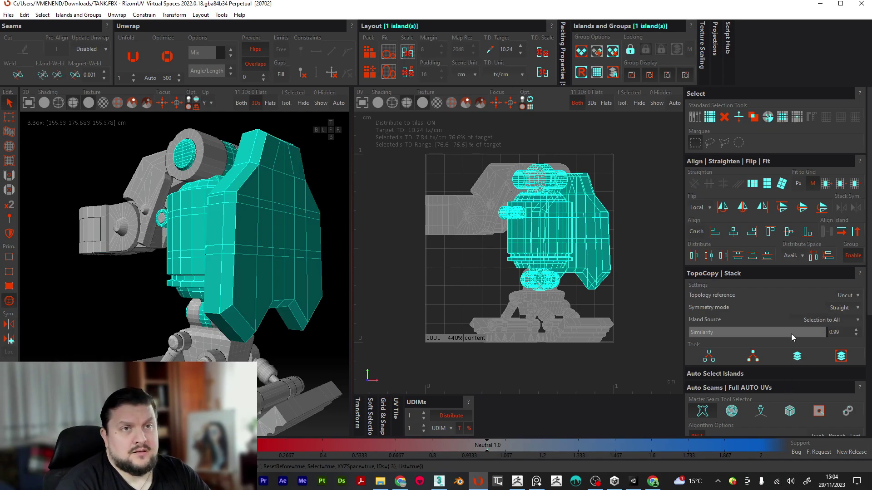
scroll(791, 334, "down", 3)
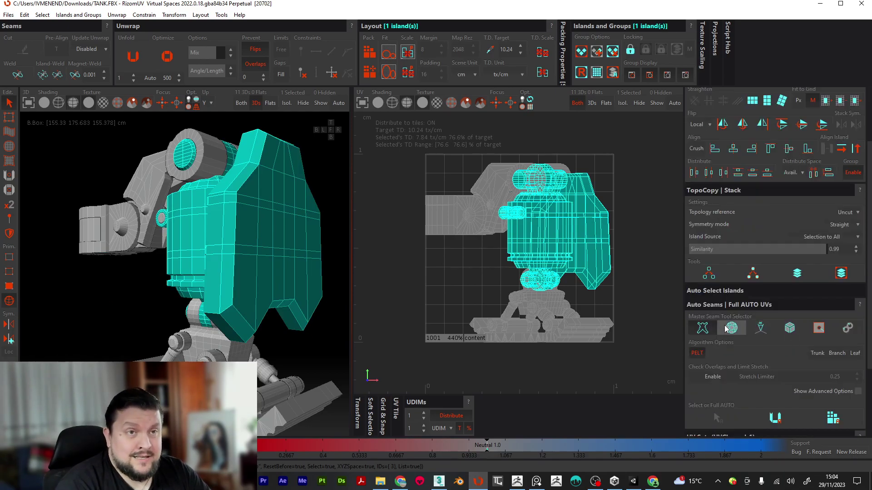
scroll(722, 318, "down", 3)
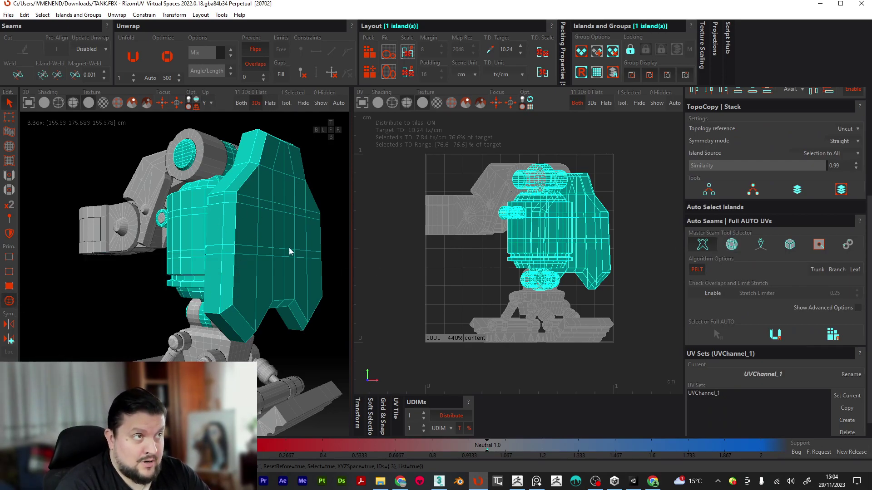
Try the edge, polygon and vertex selection modes, picking single edges on the large armour plate.
left_click(8, 271)
left_click(248, 265)
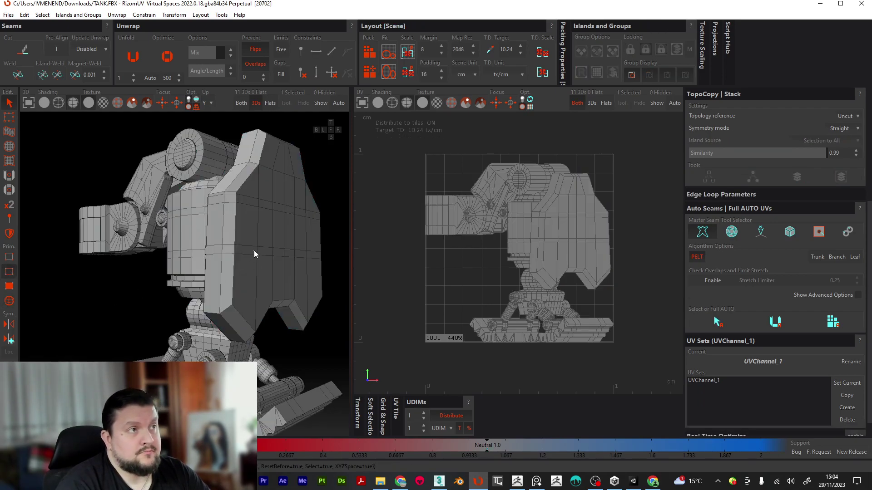
left_click(278, 248)
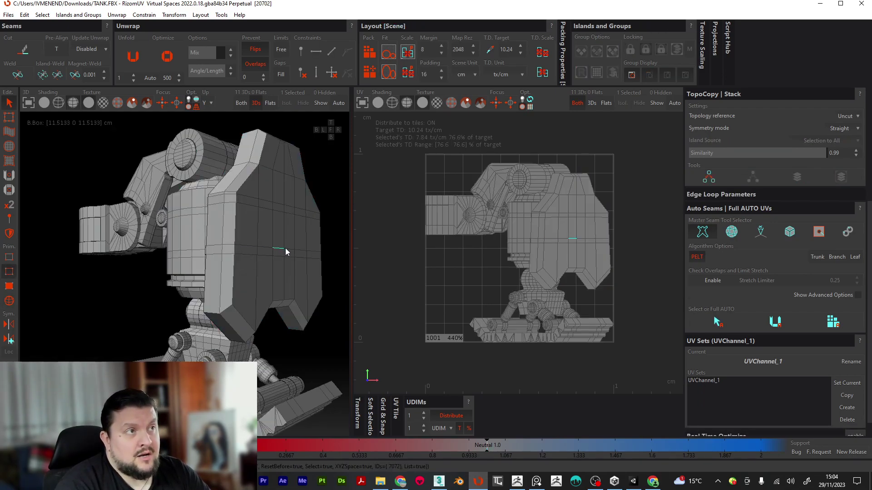
left_click(289, 251)
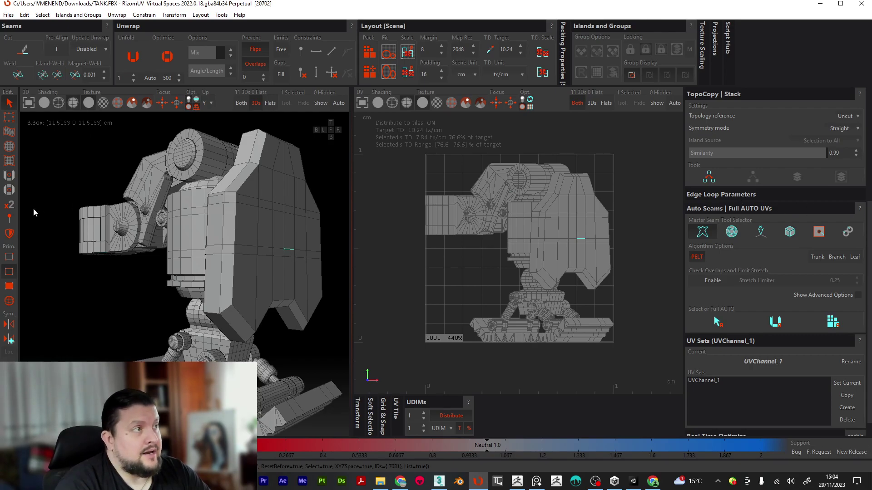
left_click(10, 286)
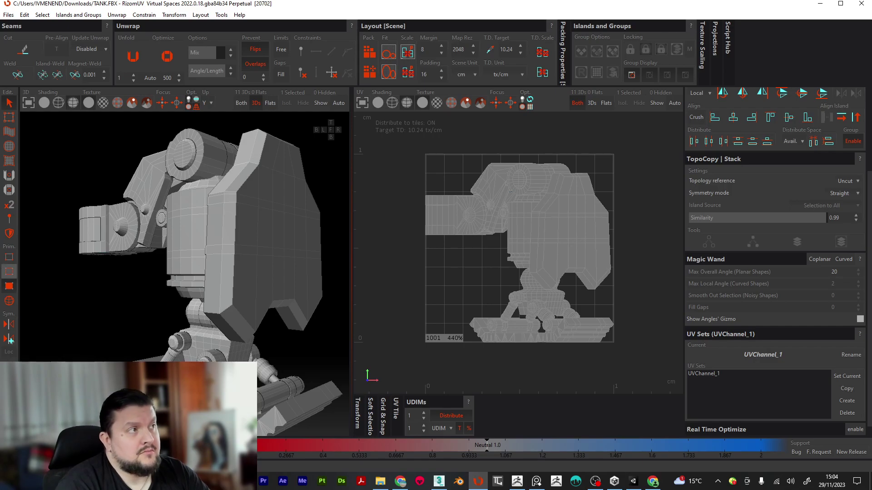
left_click(9, 258)
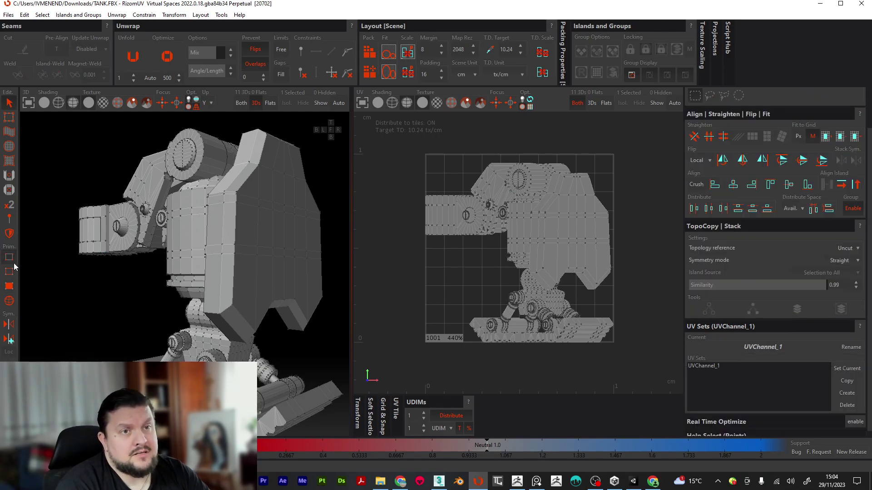
Return to the torso island selection and cut, unwrap and pack it automatically with the box seam algorithm.
left_click(9, 302)
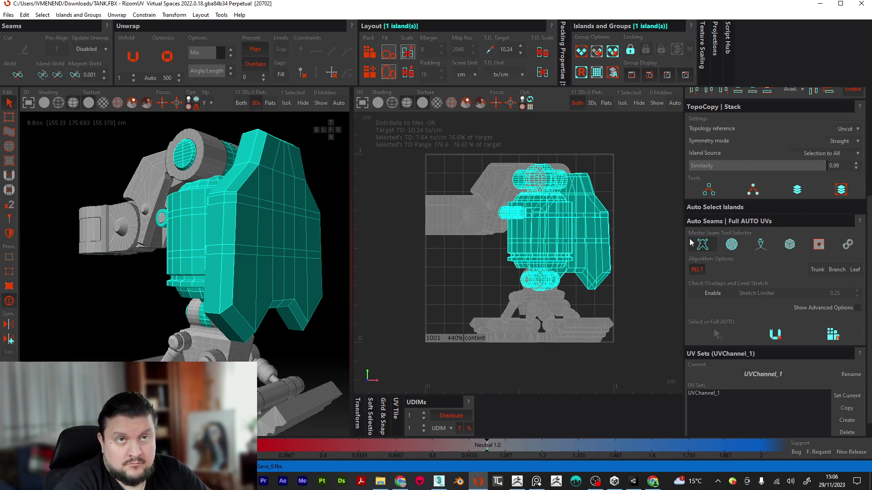
left_click(794, 244)
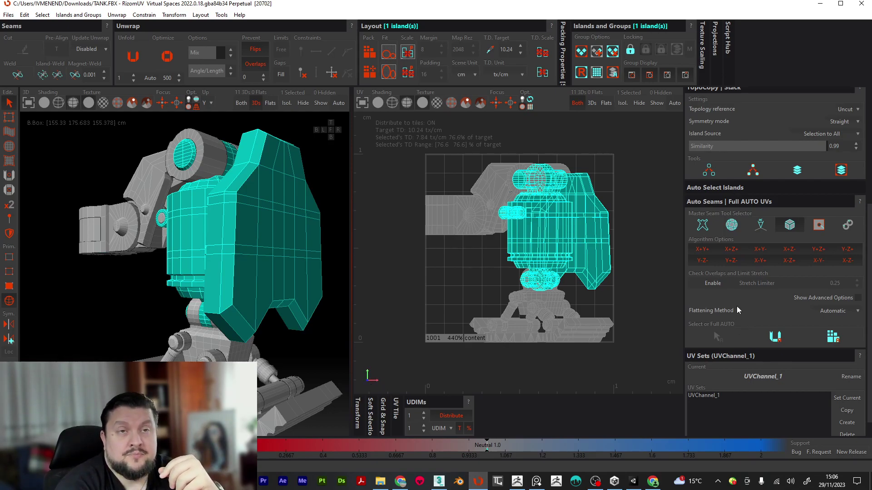
left_click(829, 341)
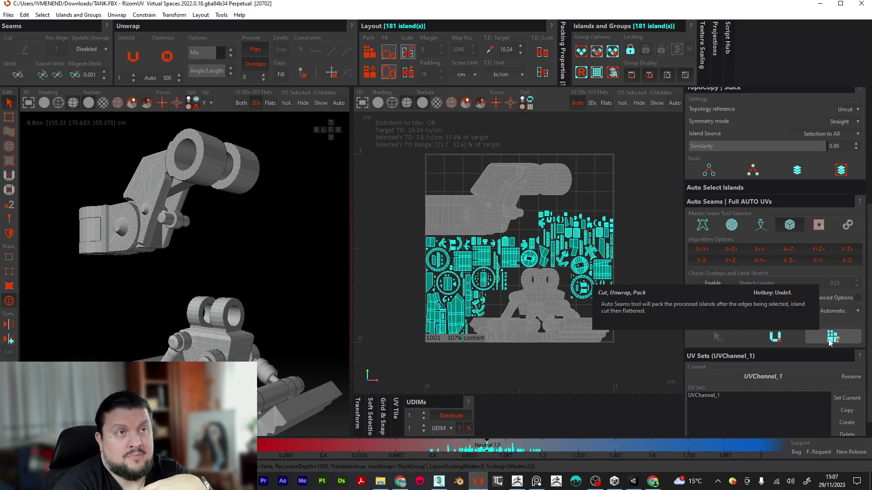
Examine the shapes and spacing of the torso's packed islands in the UV view with the selection cleared.
scroll(479, 282, "up", 5)
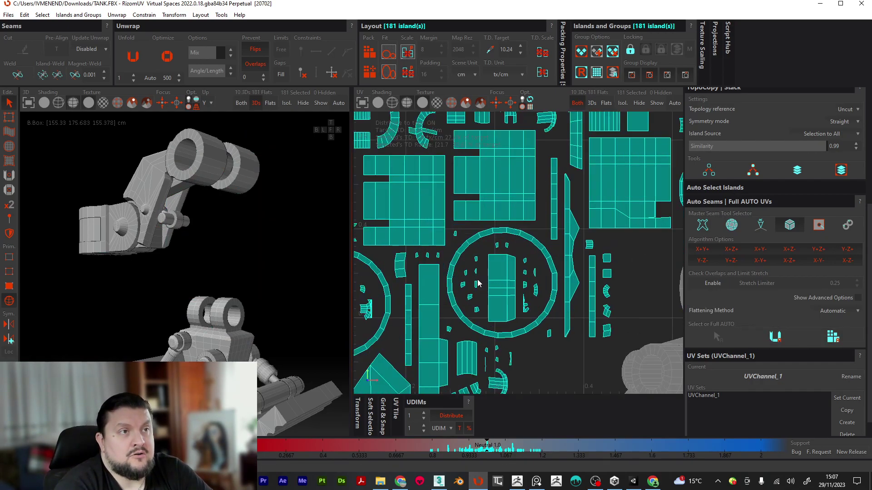
scroll(479, 284, "down", 3)
scroll(509, 315, "up", 5)
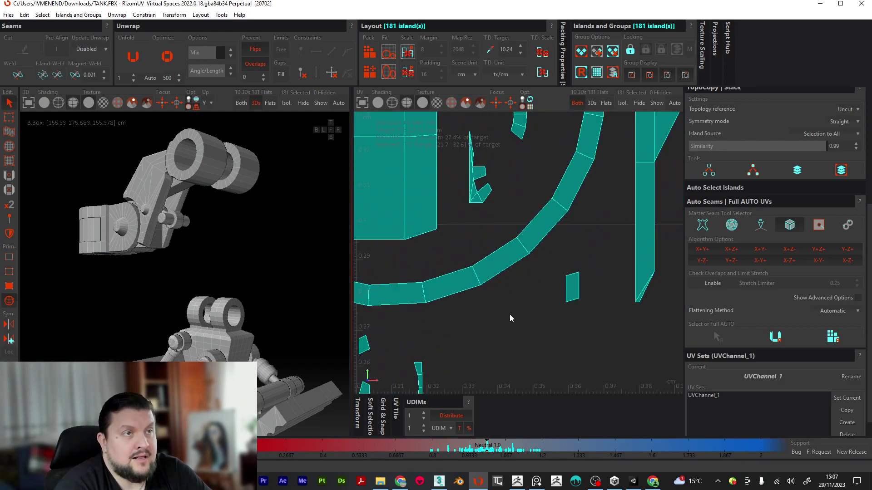
scroll(509, 314, "down", 3)
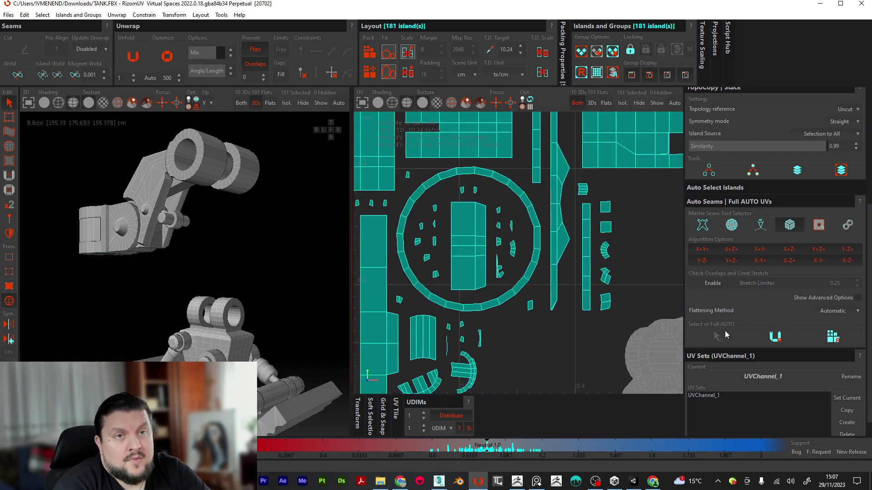
left_click(541, 323)
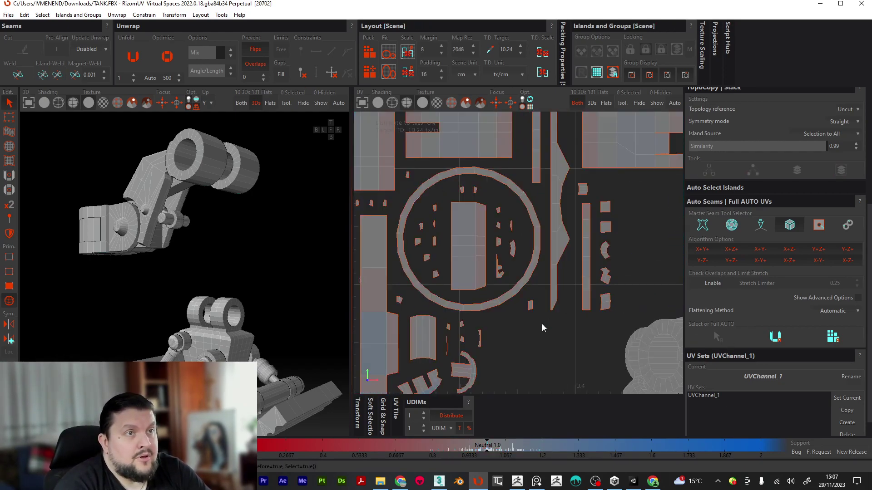
scroll(520, 350, "down", 3)
scroll(586, 234, "down", 3)
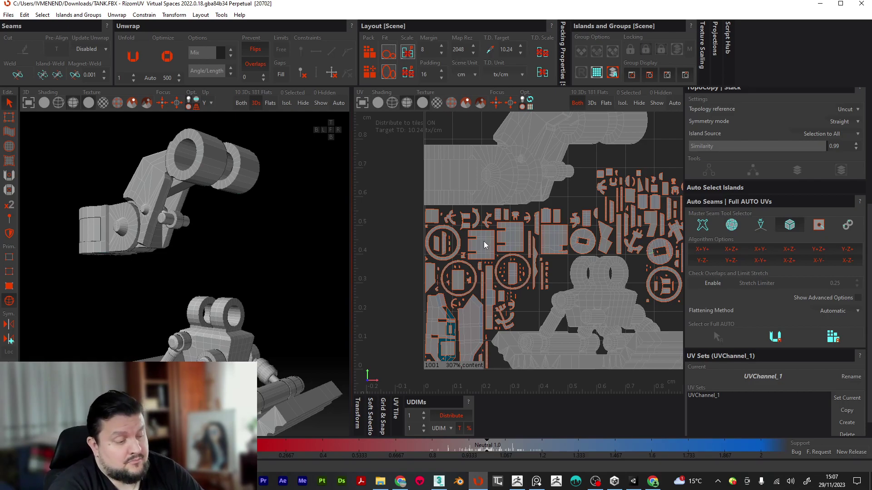
scroll(480, 244, "down", 1)
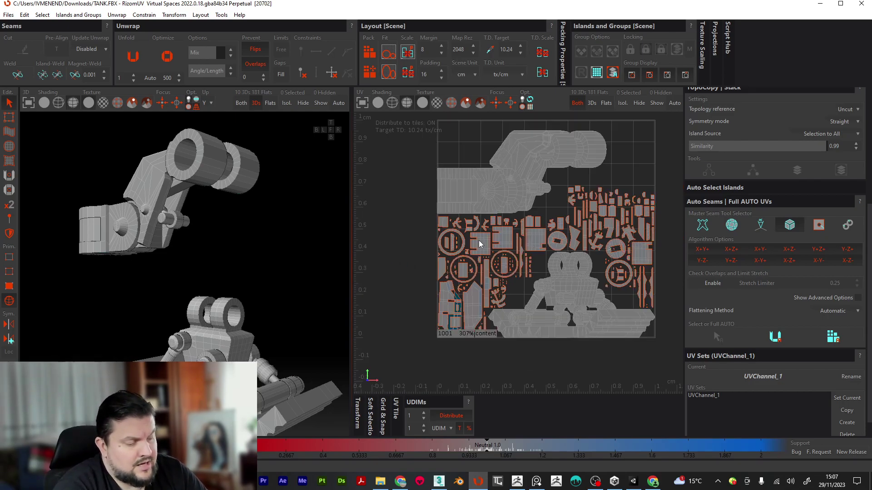
Select all flattened torso islands and optimize their unwrapping.
key("ctrl+a")
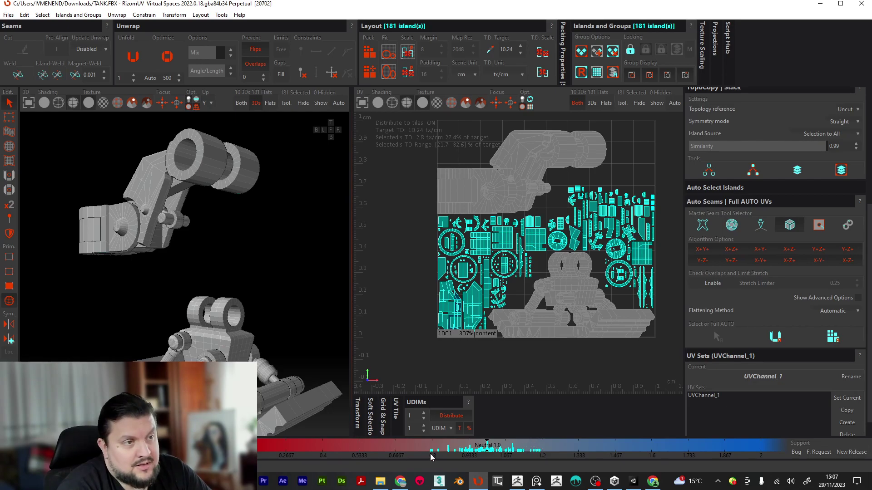
left_click(167, 56)
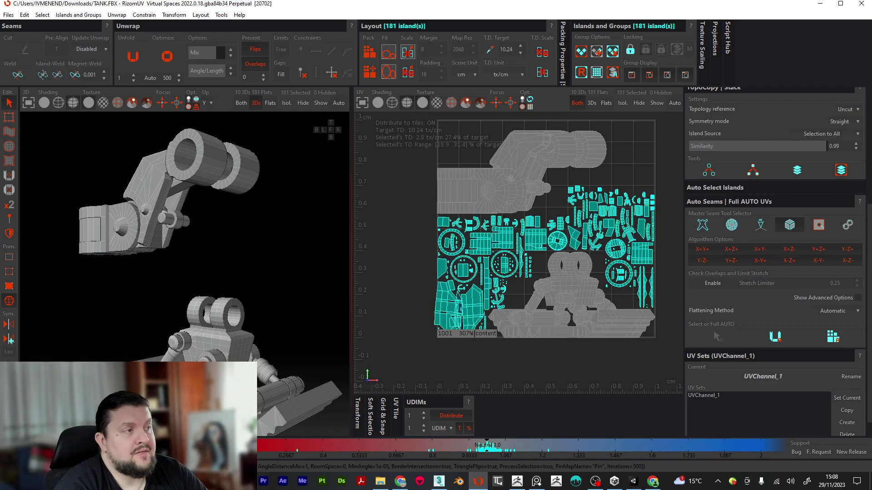
scroll(448, 326, "up", 5)
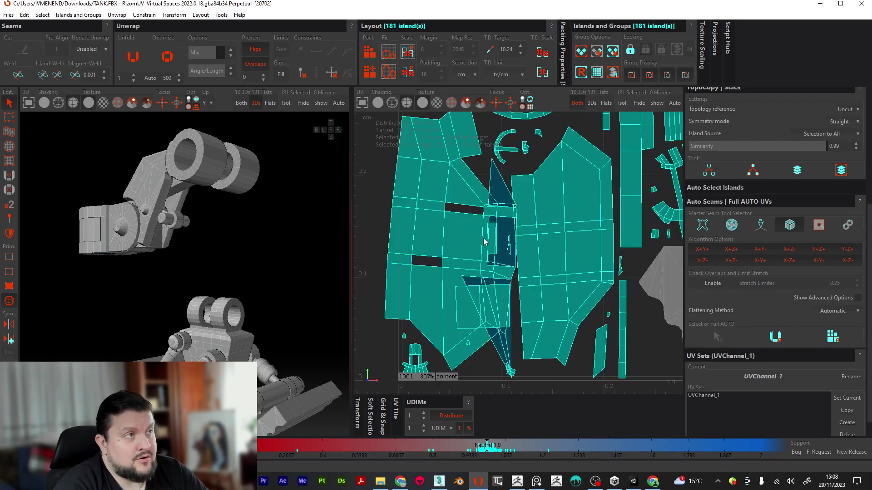
scroll(483, 245, "down", 4)
scroll(482, 247, "up", 5)
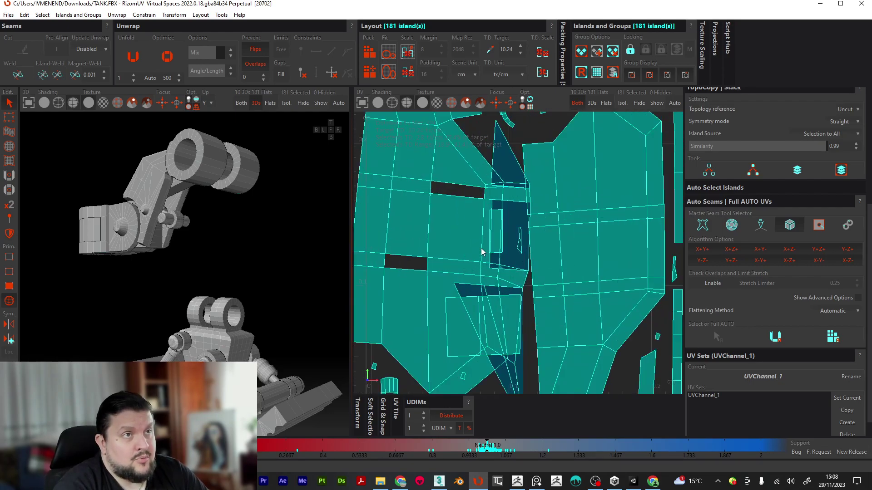
Select the overlapping armour plate island in the UV view and show Both flat and 3D islands in the 3D view.
left_click(461, 239)
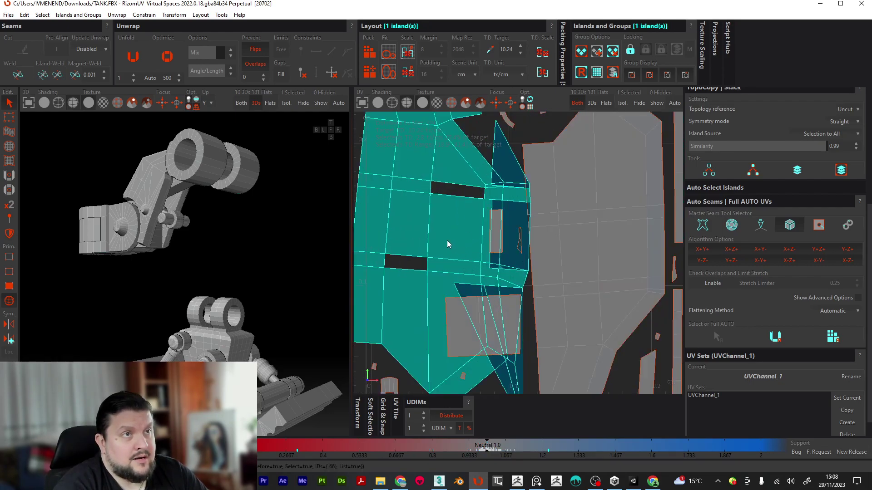
scroll(447, 244, "down", 5)
scroll(447, 243, "down", 1)
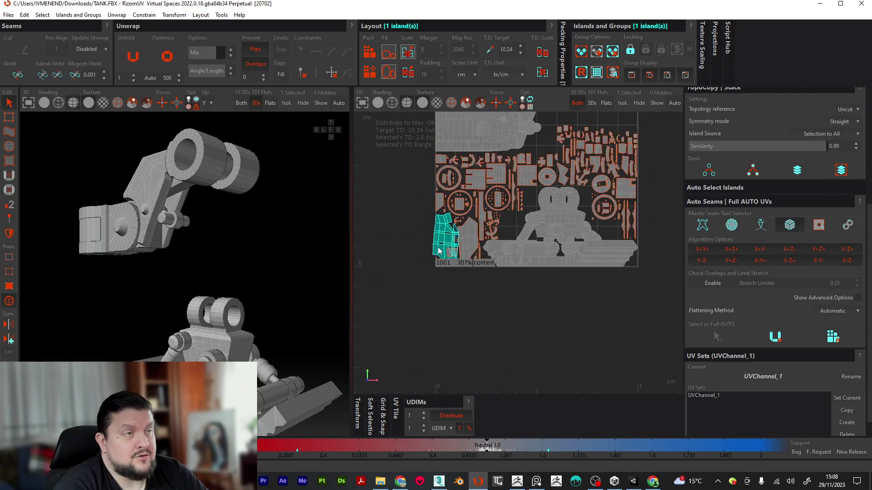
left_click(243, 106)
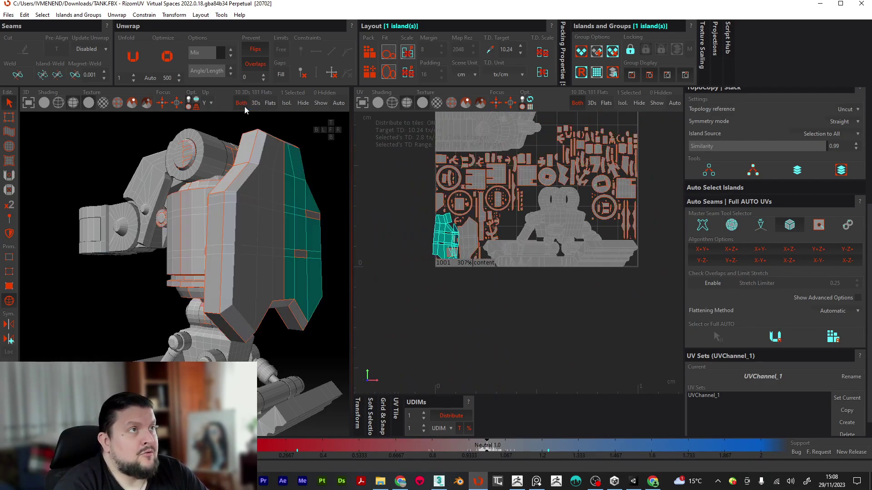
middle_click_drag(332, 332, 156, 349)
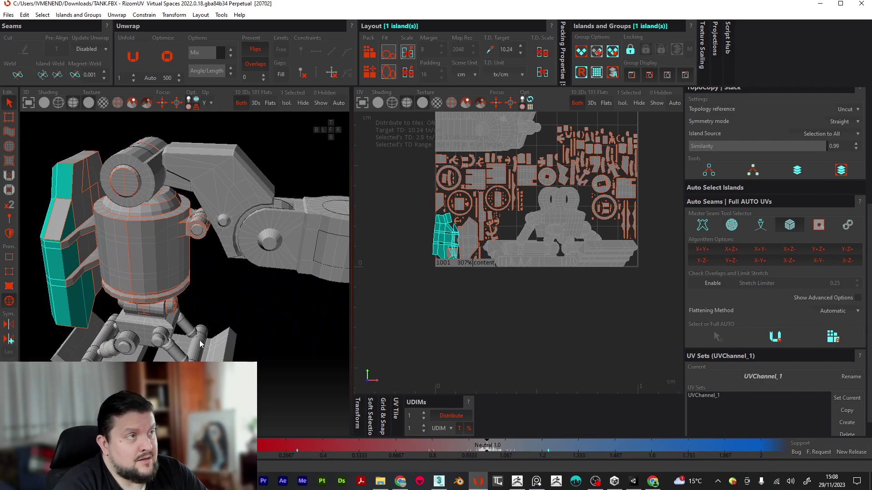
middle_click_drag(190, 274, 244, 209)
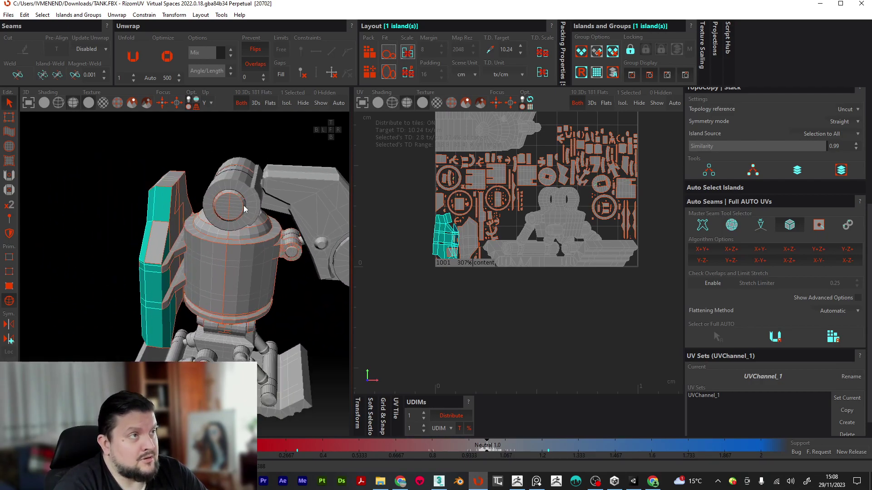
Select the foot with the upturned toe and cut, unwrap and pack it with the box seam algorithm.
middle_click_drag(244, 316, 185, 287)
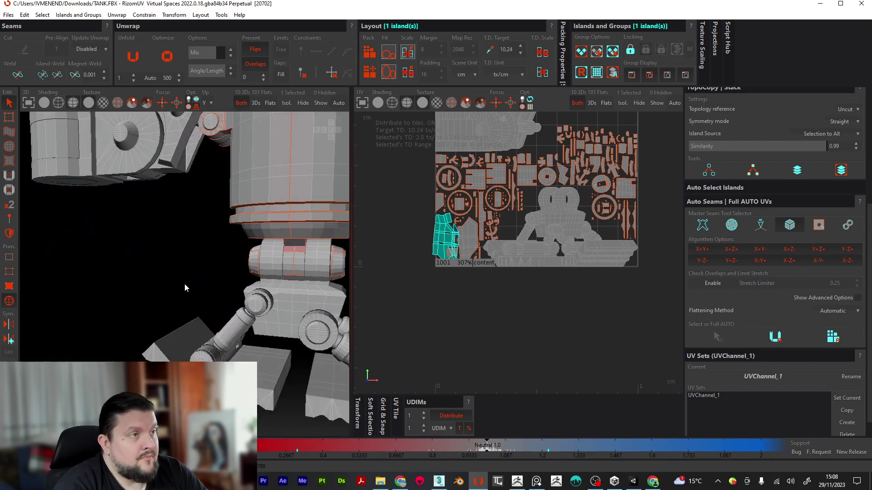
middle_click_drag(245, 289, 186, 266)
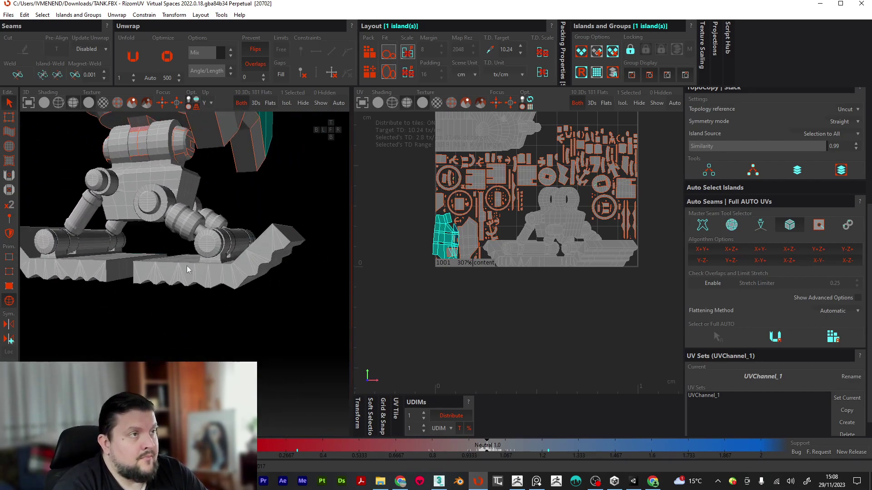
left_click(256, 263)
left_click(833, 337)
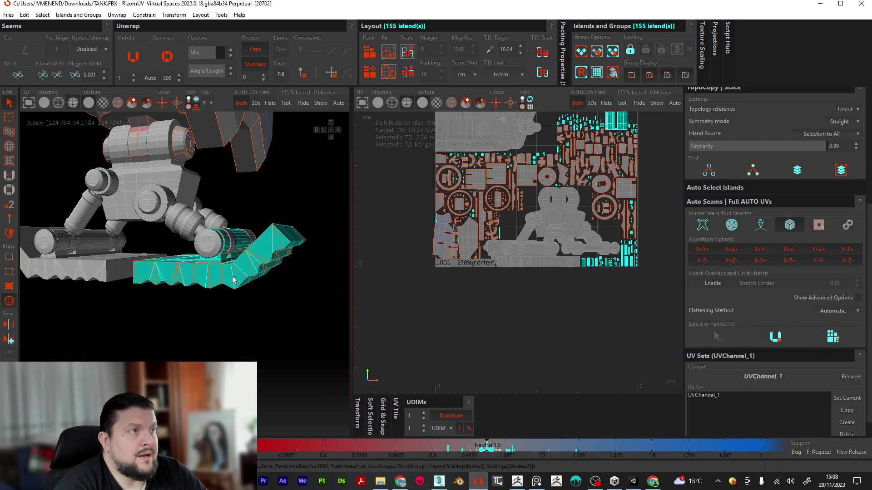
Weld the two short vertical seams splitting the flat heel end of the foot.
scroll(215, 275, "up", 4)
middle_click_drag(216, 275, 325, 303)
middle_click_drag(239, 289, 208, 323)
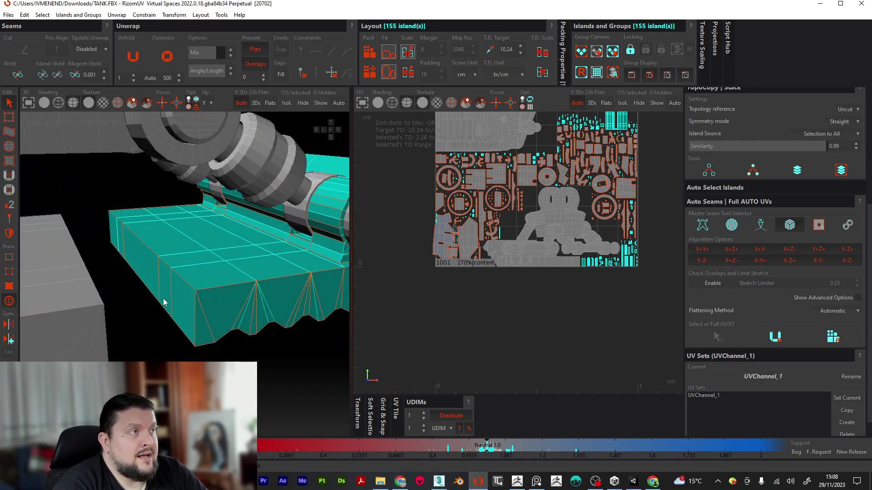
left_click(8, 271)
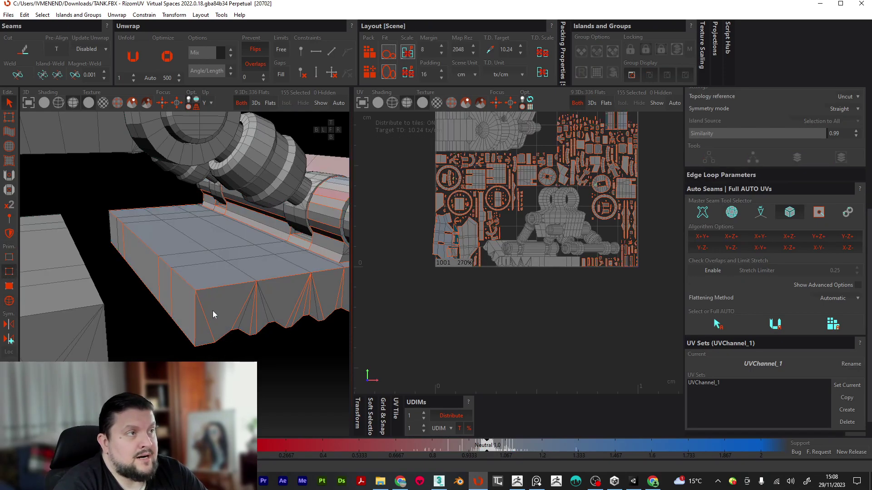
left_click(170, 285)
left_click(159, 272, "shift")
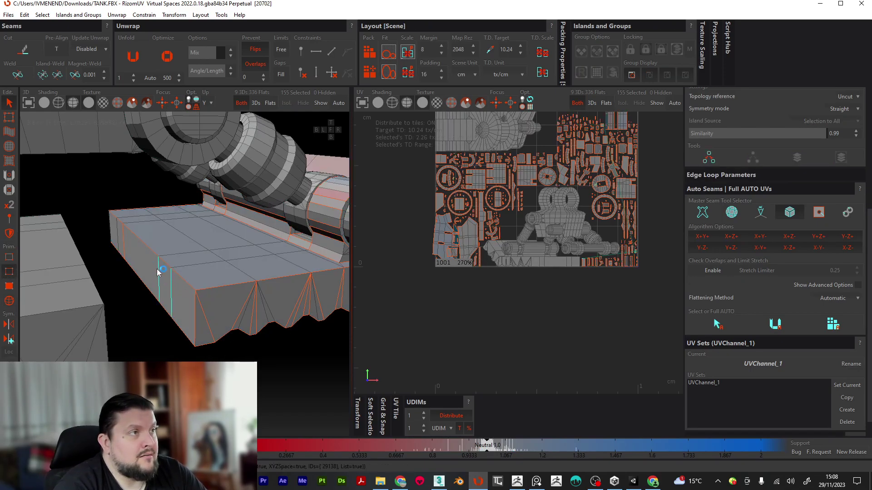
key("c")
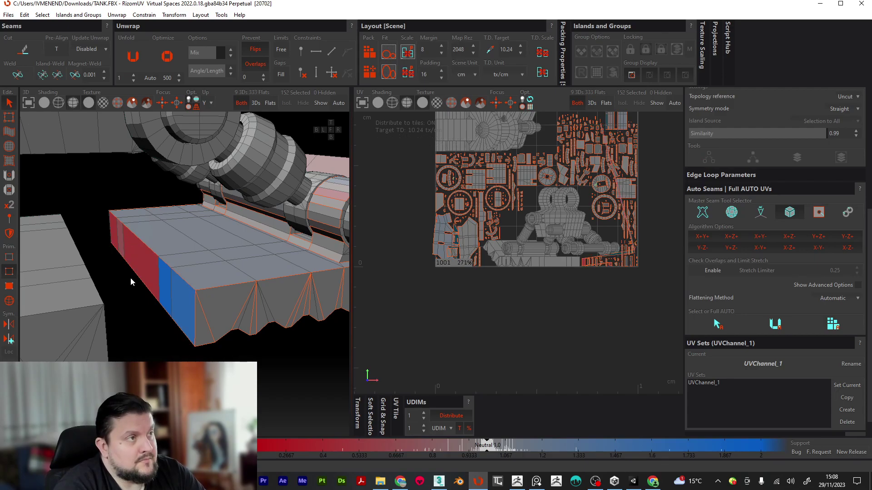
Weld the seams between the triangular faces along the foot's serrated side, from the heel to the upturned toe.
left_click(208, 326)
left_click_drag(227, 314, 278, 272, "alt")
key("c")
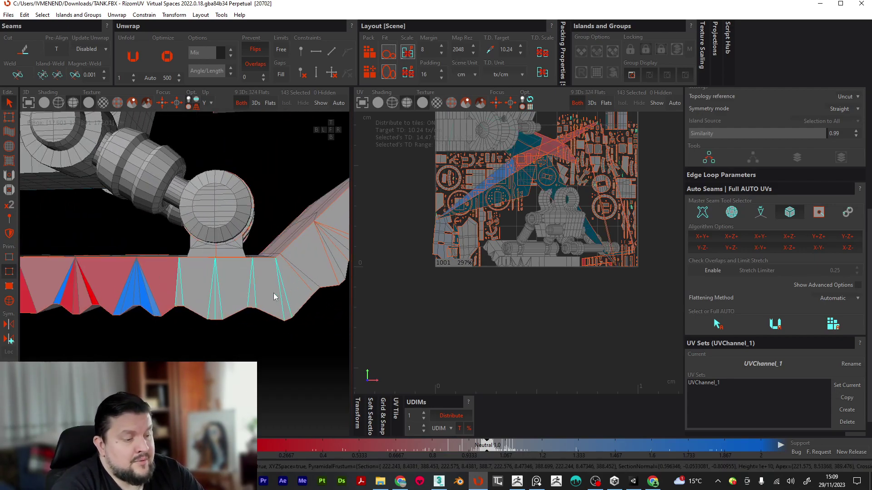
key("c")
left_click_drag(195, 265, 266, 243, "alt")
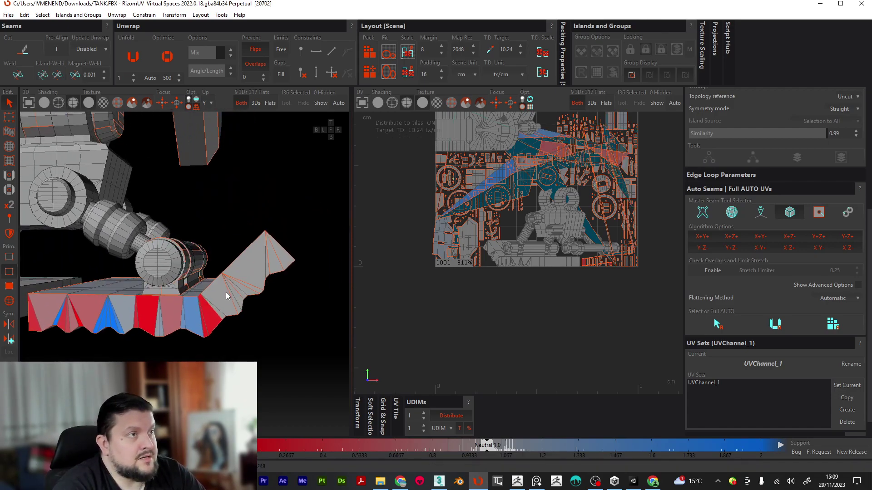
left_click_drag(240, 273, 308, 310)
key("c")
key("w")
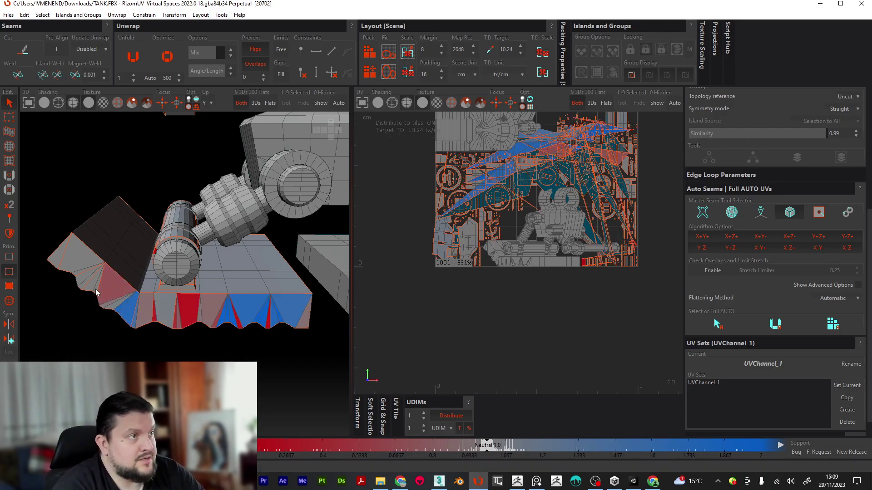
Weld the seams between the triangular faces on the foot's opposite serrated side, below the ankle cylinder.
left_click_drag(129, 307, 183, 309)
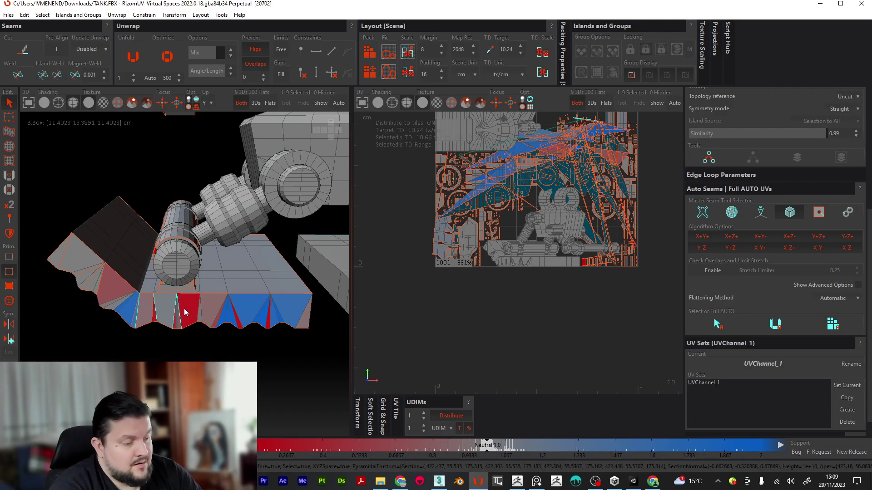
key("w")
middle_click_drag(178, 317, 182, 324)
left_click_drag(211, 323, 224, 319)
key("w")
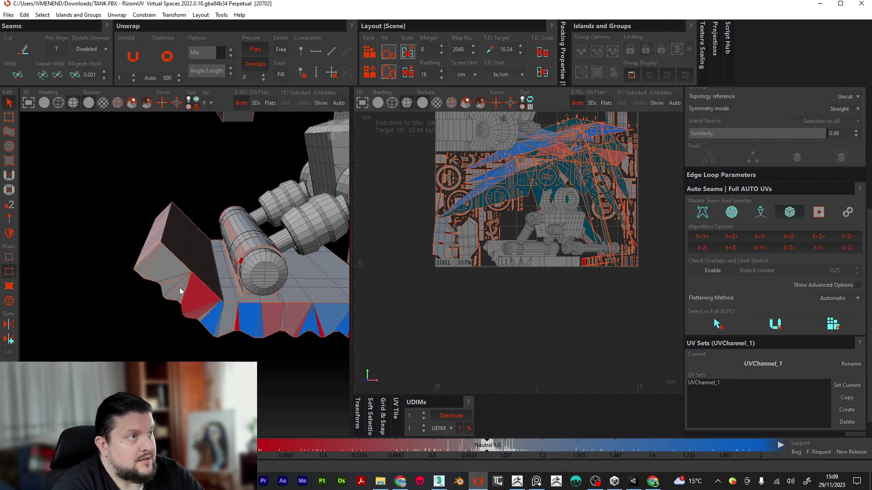
Weld the remaining seams on the upturned toe's serrated side and at the bend where it meets the flat sole.
left_click_drag(174, 272, 184, 292)
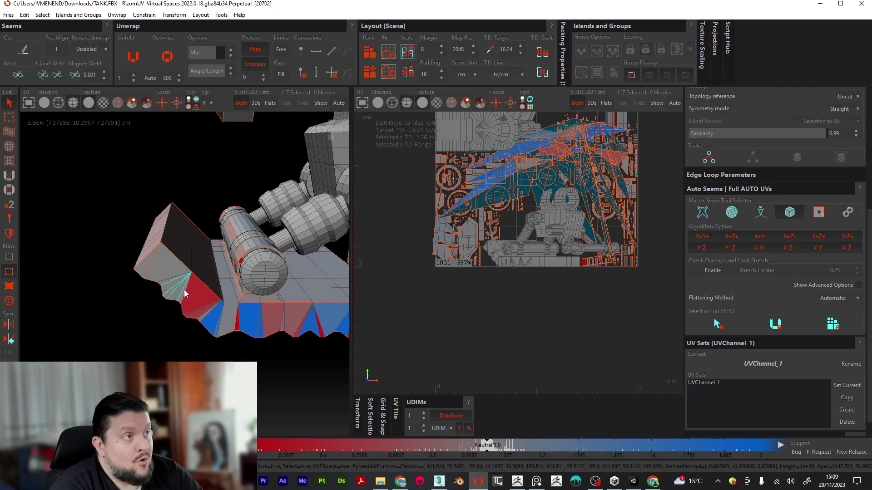
key("w")
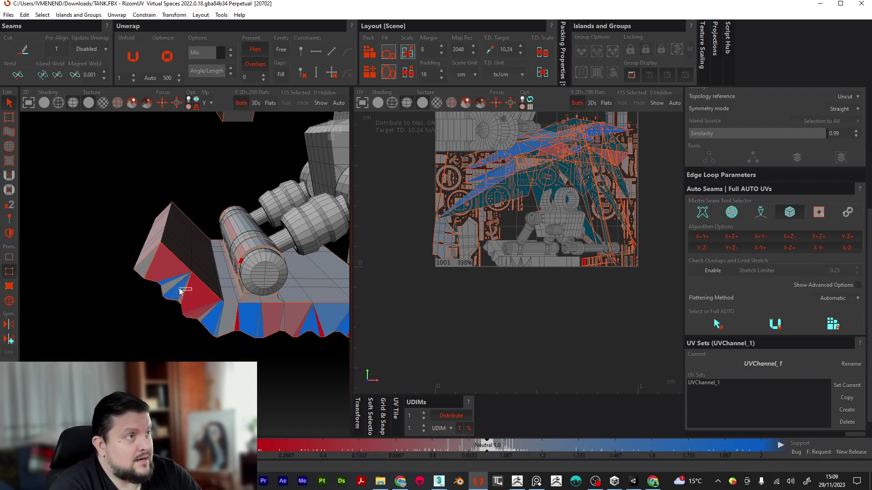
left_click(170, 279)
key("w")
left_click(149, 262)
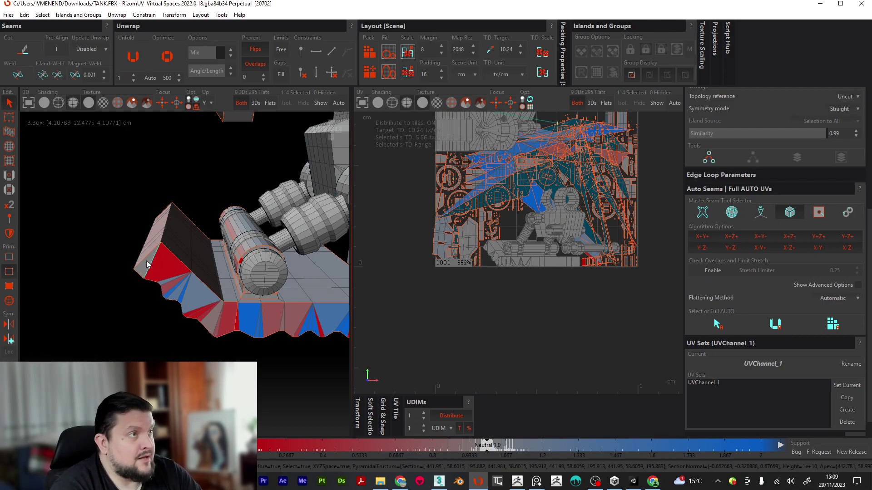
key("w")
left_click_drag(173, 317, 227, 310, "alt")
left_click(229, 313)
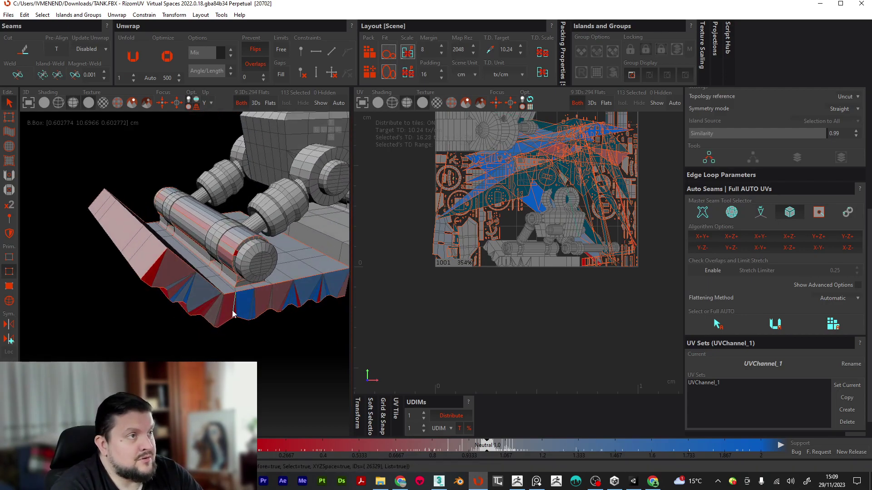
key("w")
Select the hip block above the legs and cut, unwrap and pack it with the box seam algorithm.
left_click_drag(222, 323, 208, 226, "alt")
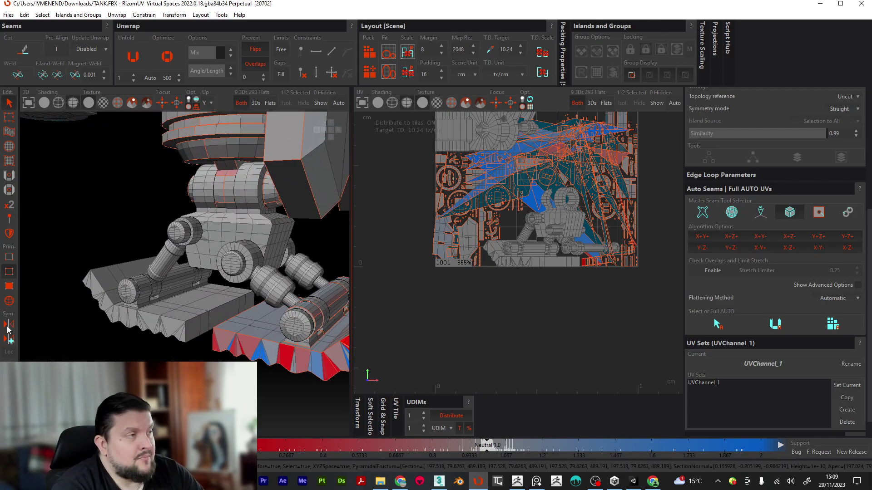
key("F4")
left_click(231, 227)
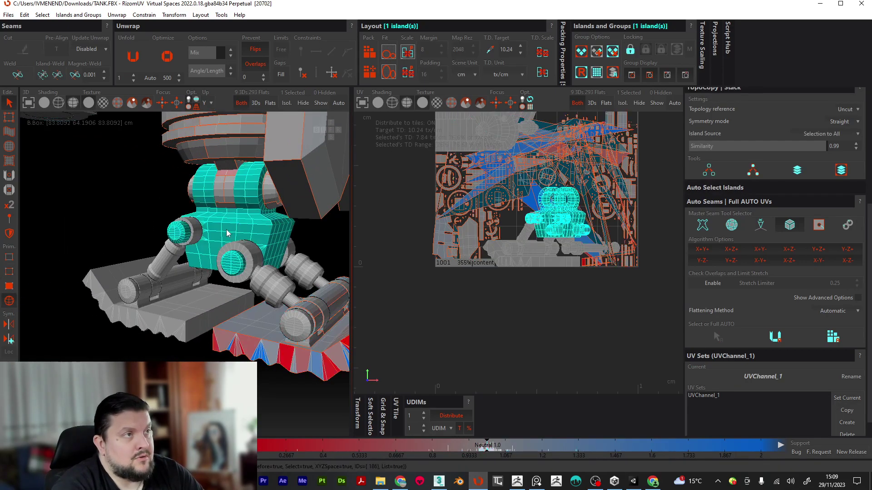
left_click(833, 336)
middle_click_drag(313, 272, 266, 276)
scroll(258, 281, "up", 5)
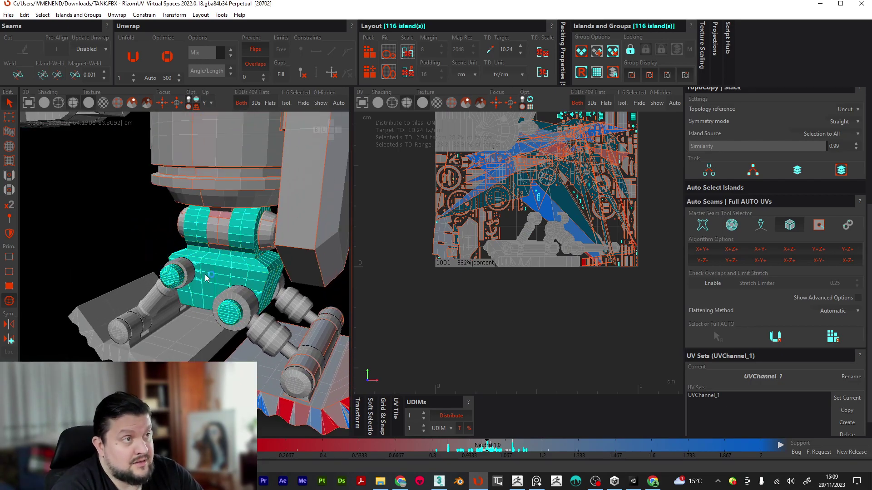
Undo the hip block's unwrapping and all the seam welds made on the foot.
key("ctrl+z")
key("ctrl+z")
key("ctrl+z")
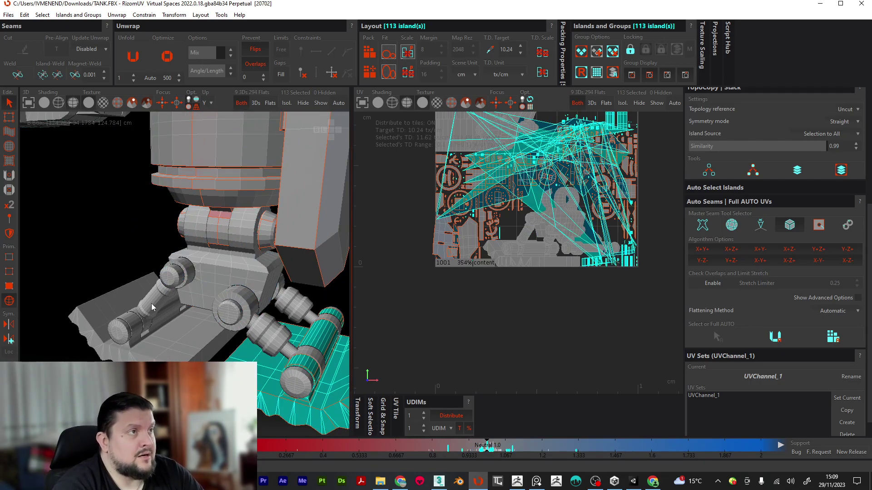
key("ctrl+z")
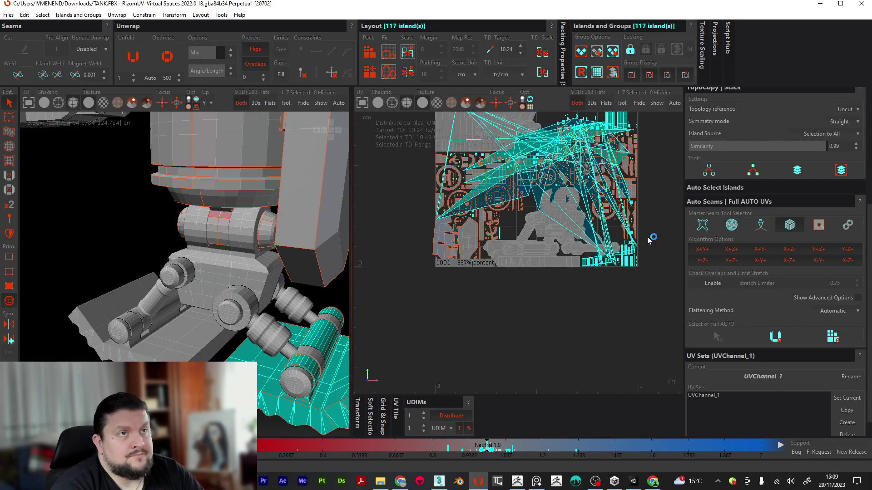
key("ctrl+z")
key("ctrl+z")
key("ctrl+z")
key("ctrl+z")
key("ctrl+z")
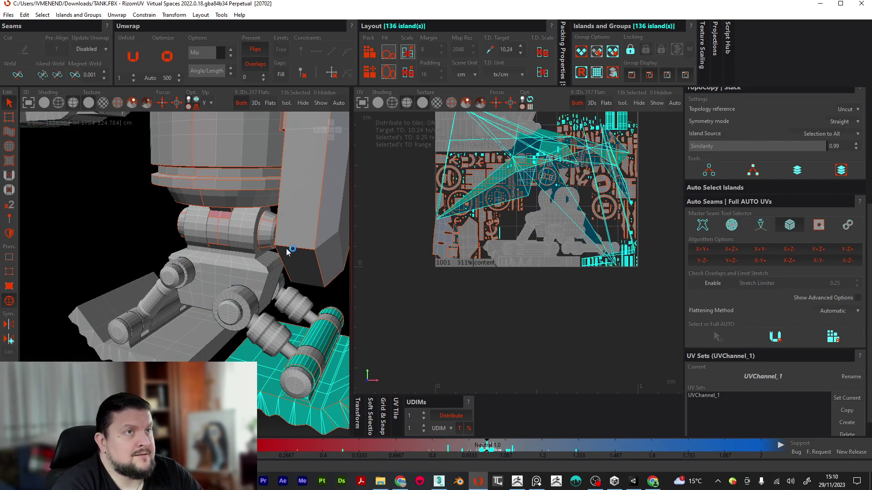
key("ctrl+z")
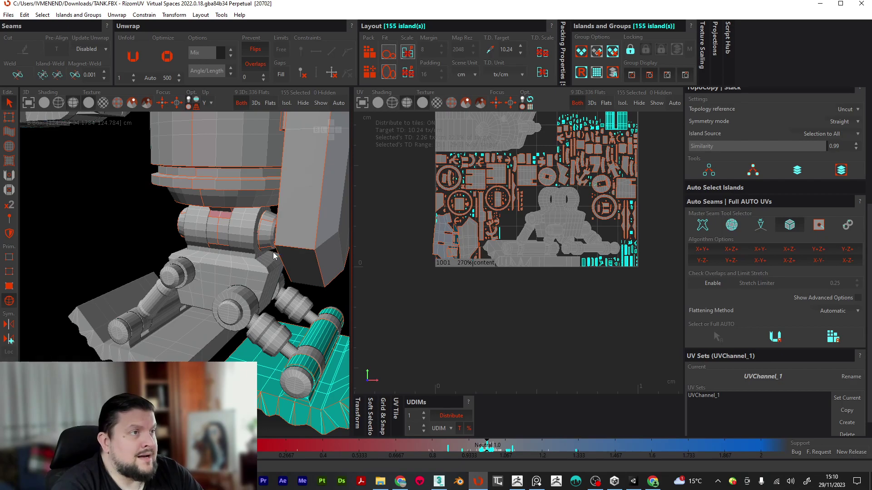
Undo further back past the box unwrapping of the foot and torso until the torso is a single uncut island.
left_click(274, 257)
scroll(254, 263, "down", 3)
key("ctrl+z")
key("ctrl+z")
key("ctrl+z")
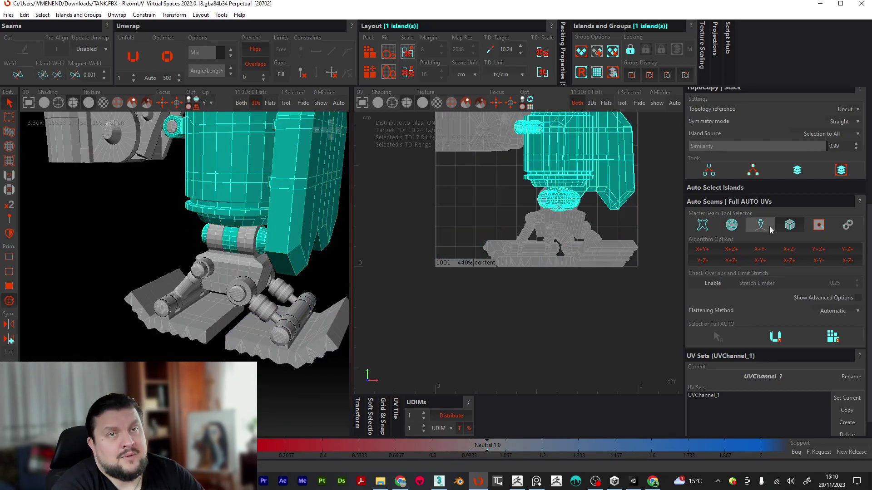
Switch the automatic seam algorithm from box to sharp edges.
scroll(228, 216, "down", 3)
middle_click_drag(228, 216, 229, 276)
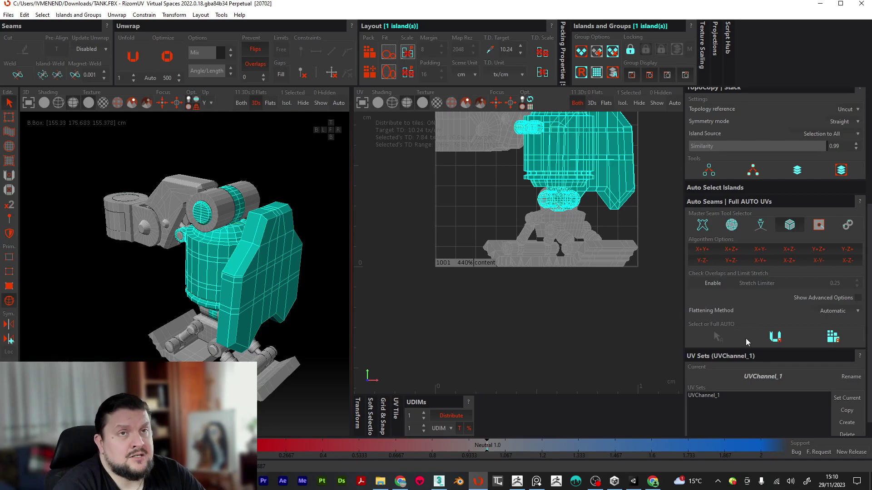
left_click(761, 226)
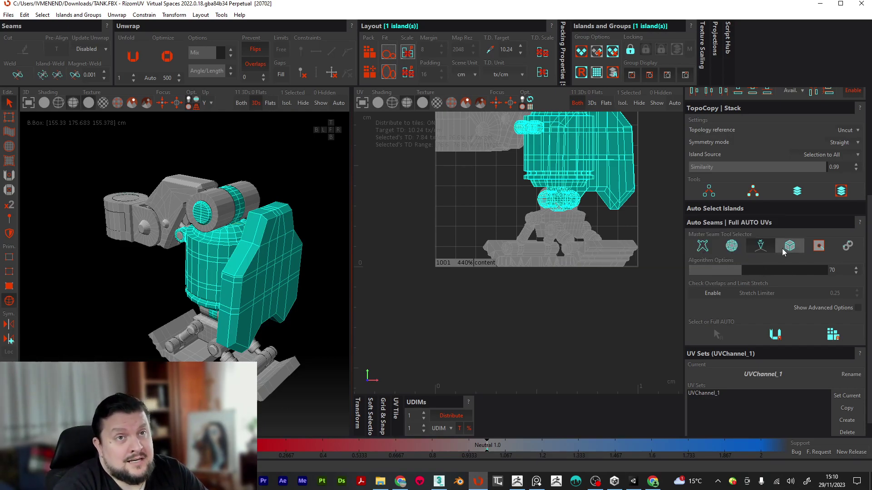
left_click(762, 245)
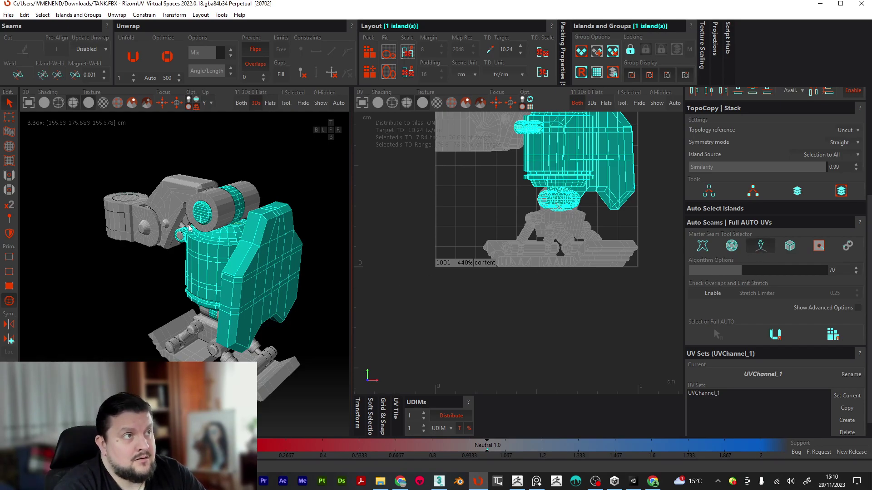
Examine the robot's uncut body, leg joints and feet from several angles in the 3D view.
left_click_drag(148, 299, 170, 178, "alt")
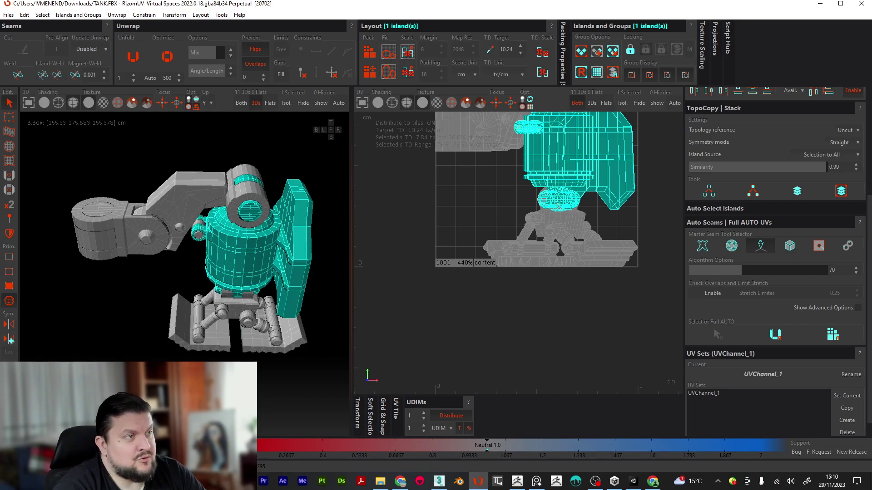
left_click_drag(236, 375, 172, 336, "alt")
middle_click_drag(236, 379, 159, 309, "alt")
left_click_drag(200, 370, 256, 345, "alt")
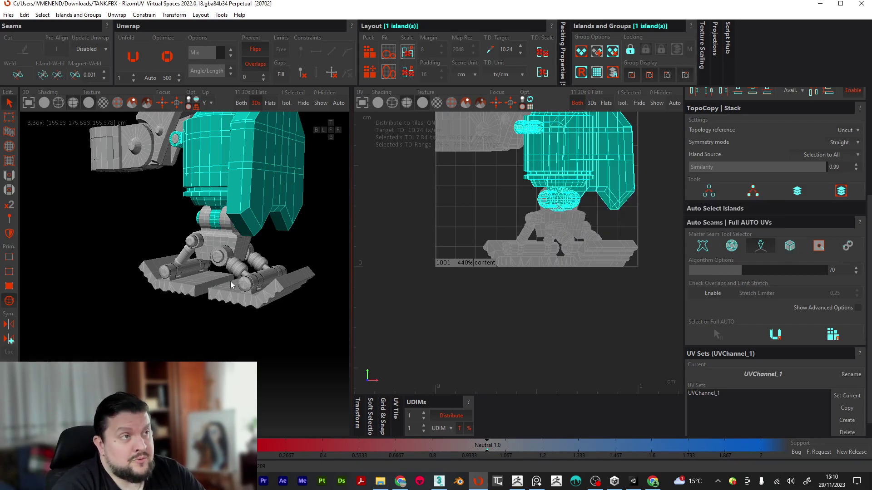
scroll(230, 281, "up", 10)
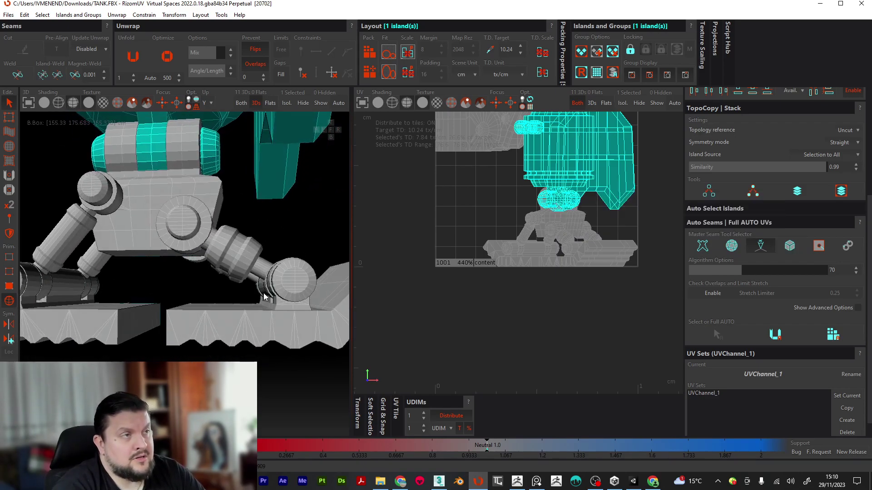
left_click_drag(264, 297, 258, 251, "alt")
left_click_drag(245, 282, 268, 317, "alt")
scroll(236, 317, "down", 5)
scroll(268, 317, "down", 5)
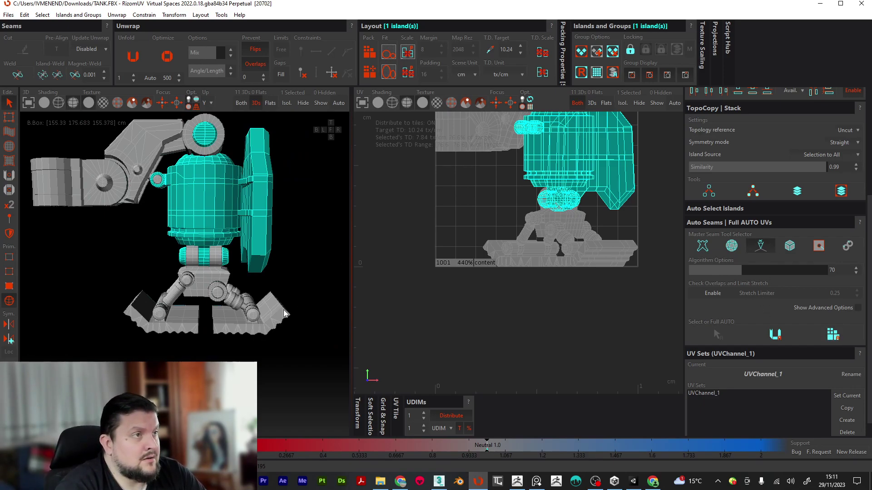
Cut, unwrap and pack the foot with the upturned toe using sharp-edge seams, and show Both flat and 3D islands.
left_click(278, 322)
scroll(267, 333, "up", 5)
left_click_drag(267, 333, 277, 294, "alt")
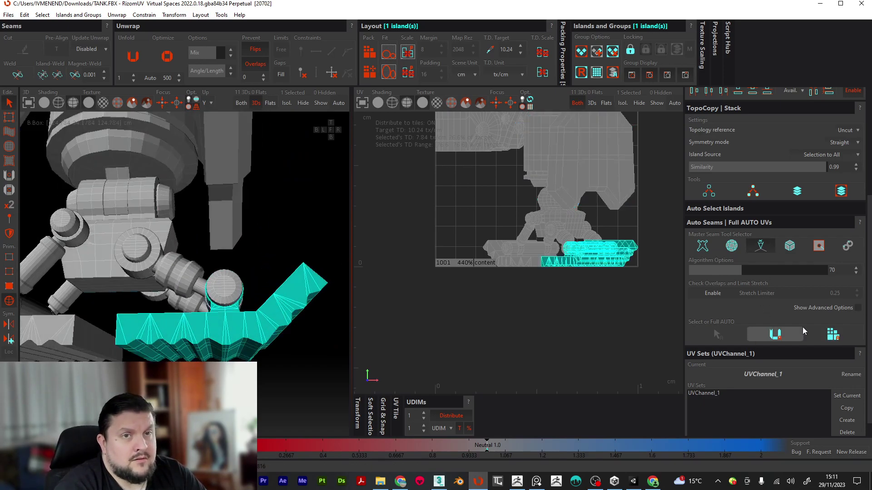
left_click(834, 337)
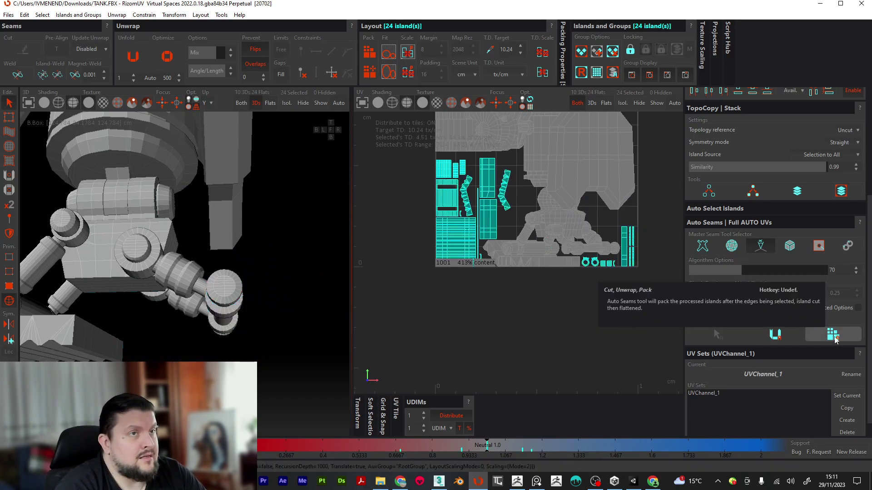
left_click(247, 108)
Compare the foot's ribbed sole with its large packed island, clearing the selection to check the seams.
left_click_drag(264, 302, 224, 252, "alt")
scroll(464, 233, "up", 5)
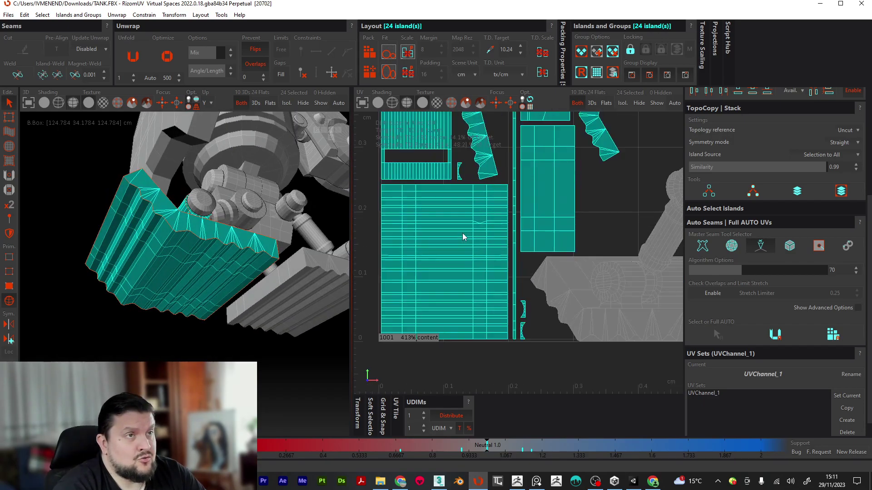
scroll(464, 234, "down", 2)
left_click(615, 206)
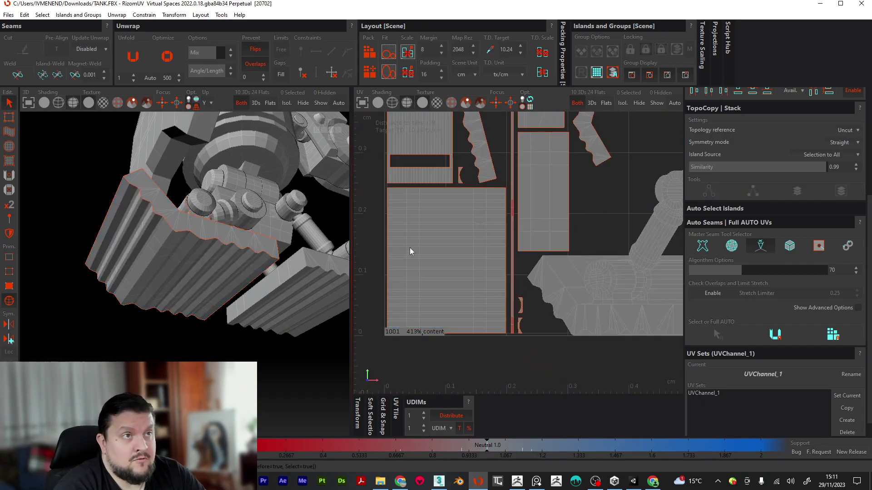
left_click_drag(128, 279, 159, 281, "alt")
left_click_drag(222, 299, 225, 261, "alt")
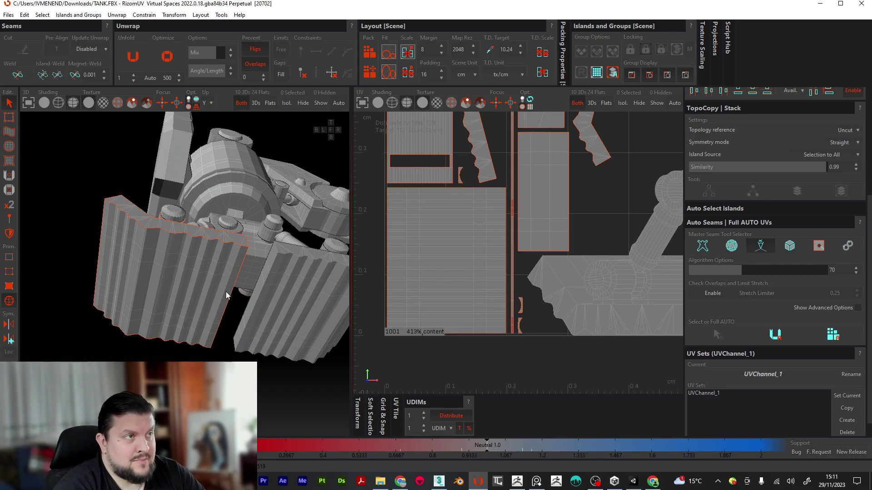
Select the casing island around the foot's ankle cylinder to locate it in the UV view.
left_click_drag(171, 233, 218, 281, "alt")
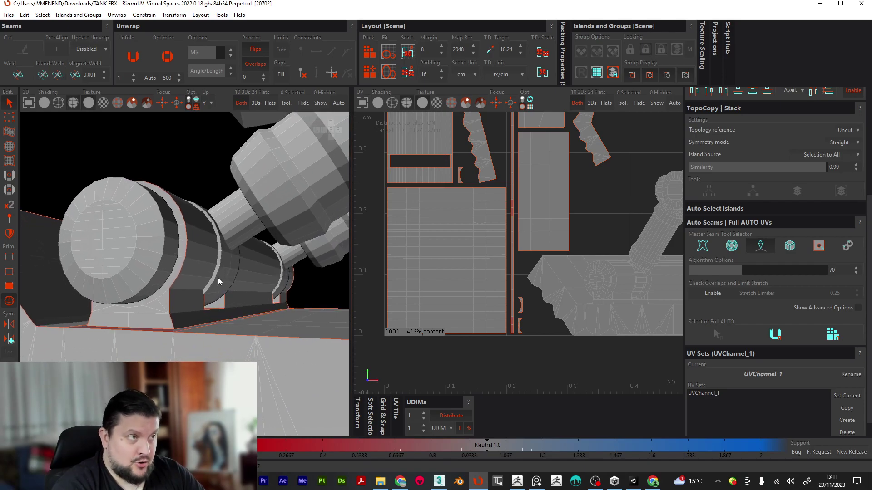
left_click(193, 295)
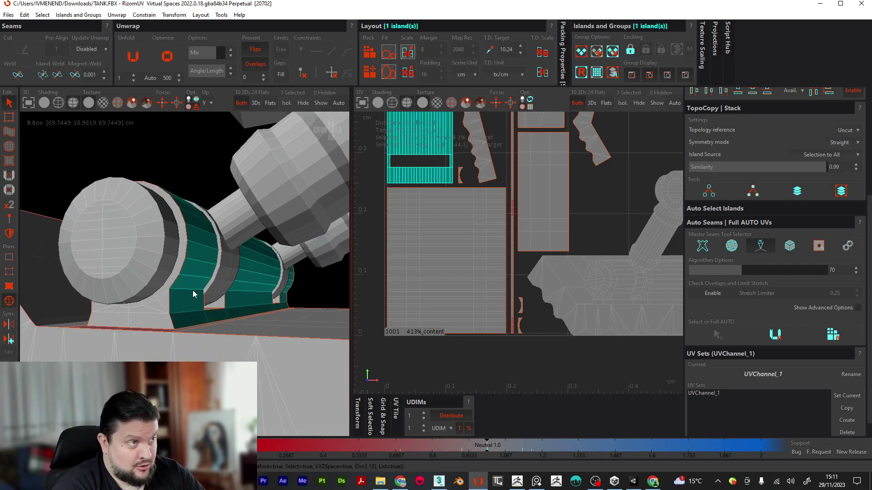
Cut the casing island along the lengthwise edges where the foot's ankle cylinder meets its base.
left_click(9, 272)
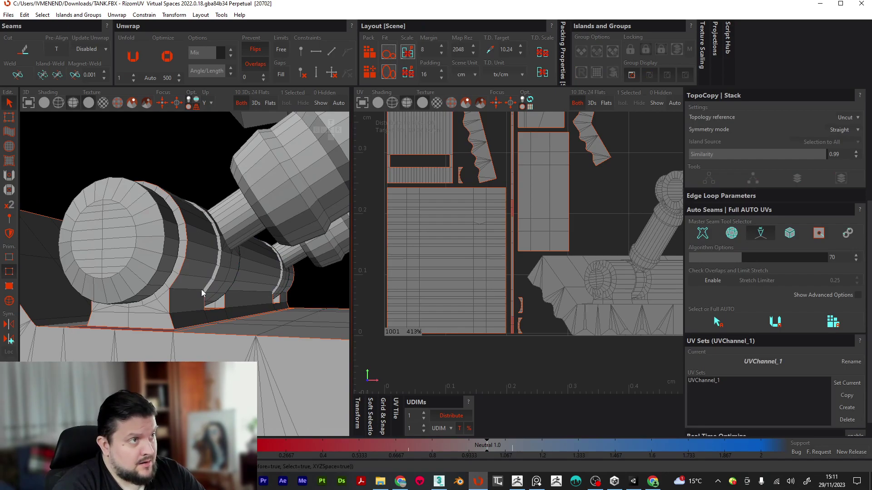
left_click(249, 291)
left_click_drag(256, 304, 291, 320, "alt")
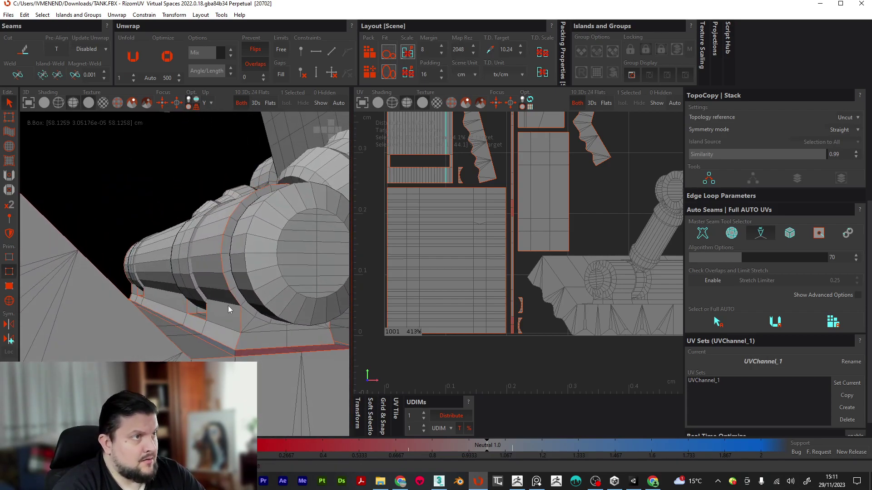
left_click(205, 307)
left_click_drag(143, 303, 203, 346, "alt")
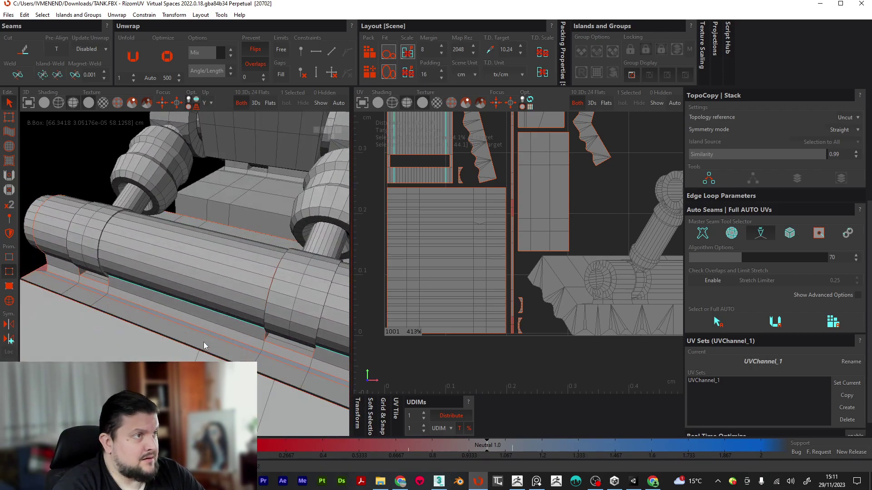
left_click(57, 264, "ctrl")
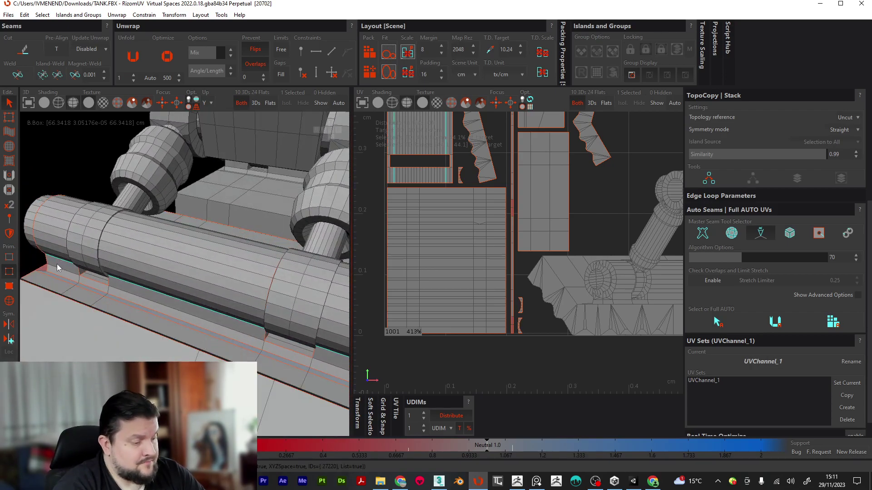
key("c")
Cut the crease edge between the foot's flat top surface and its upturned toe.
left_click_drag(160, 326, 177, 318, "alt")
left_click_drag(244, 325, 225, 323, "alt")
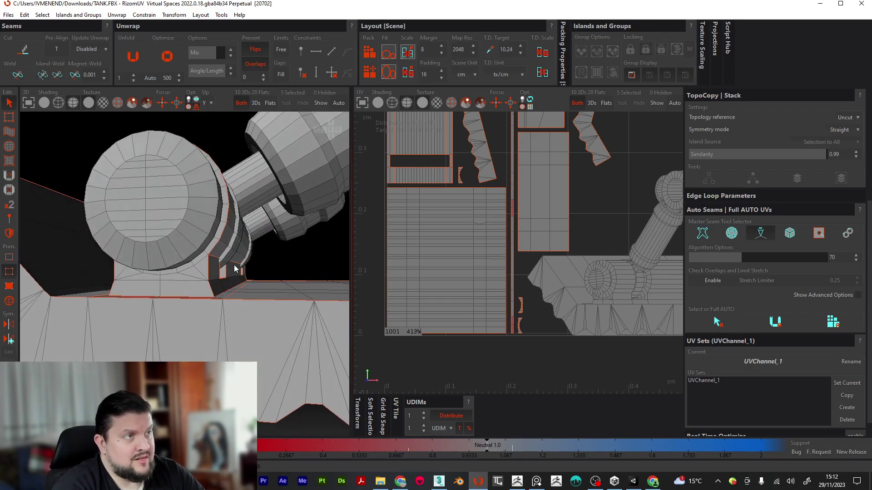
left_click_drag(240, 278, 168, 322, "alt")
double_click(148, 274)
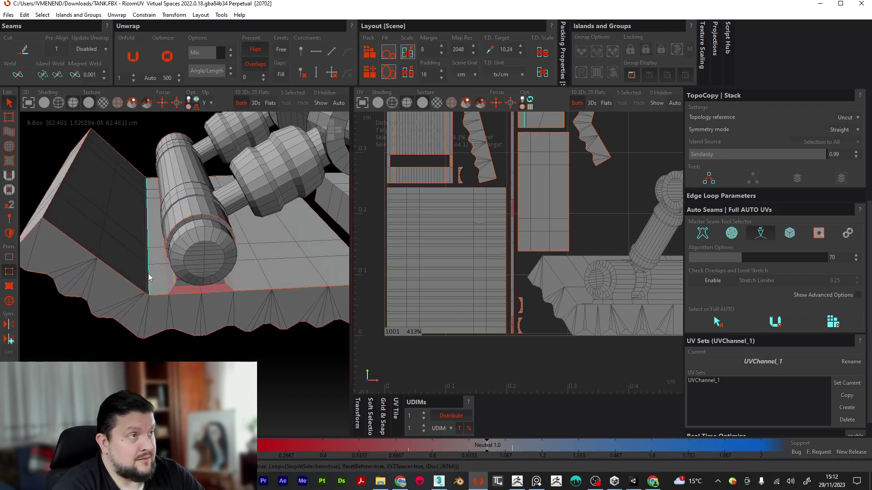
key("c")
Select the robot's other foot as a single uncut island, ready for automatic seams.
left_click_drag(167, 296, 400, 271, "alt")
scroll(296, 288, "down", 1)
scroll(467, 291, "down", 5)
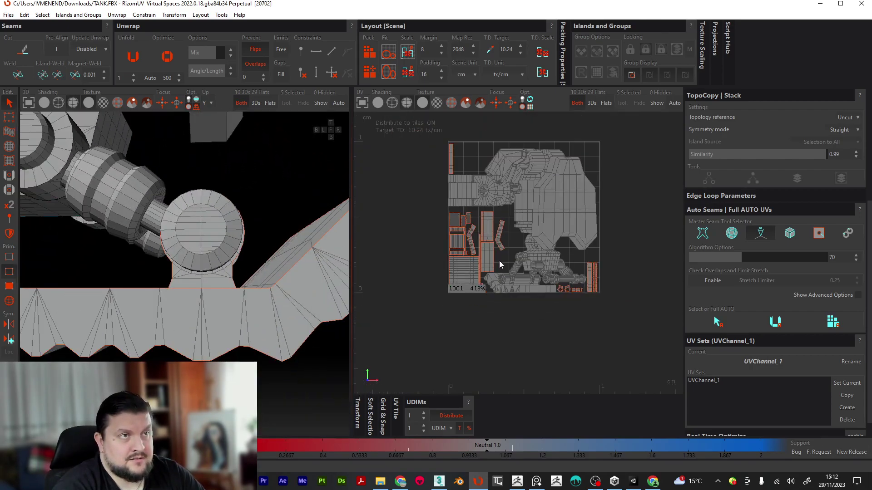
scroll(500, 261, "down", 2)
middle_click_drag(455, 258, 490, 247, "alt")
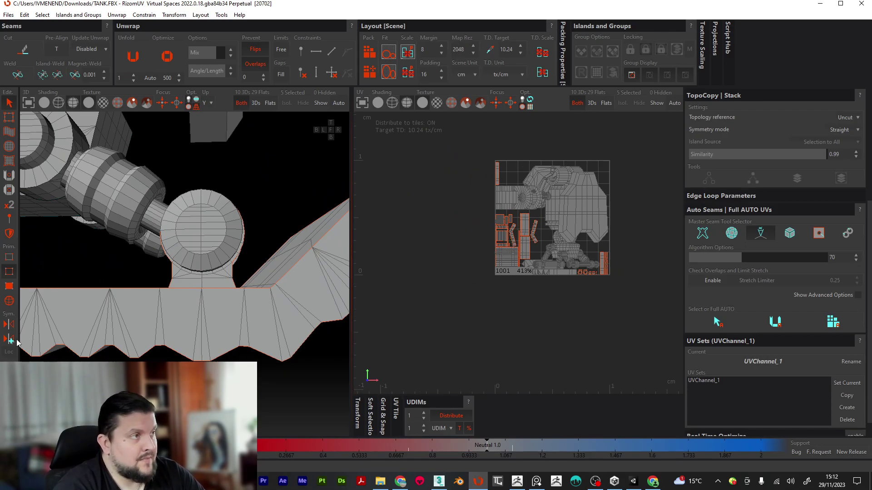
left_click(9, 303)
scroll(273, 284, "down", 3)
left_click_drag(299, 281, 299, 310, "alt")
left_click_drag(186, 296, 309, 295, "alt")
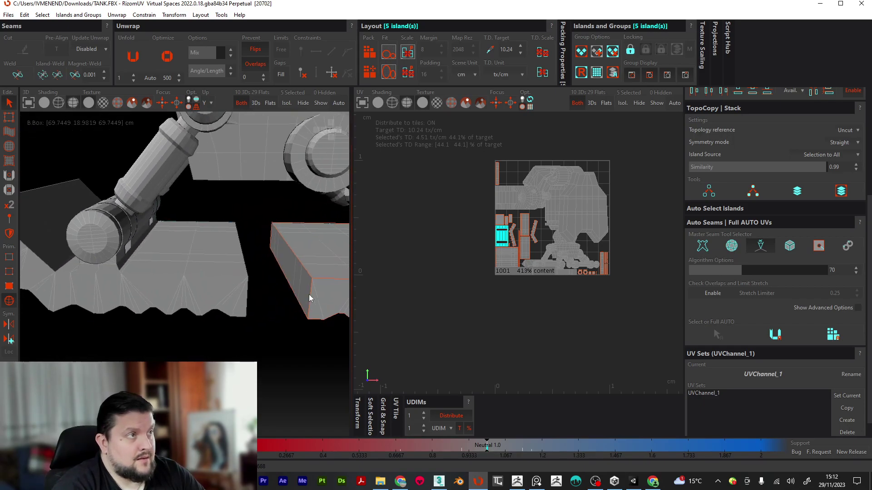
left_click(166, 291)
left_click_drag(165, 290, 216, 230, "alt")
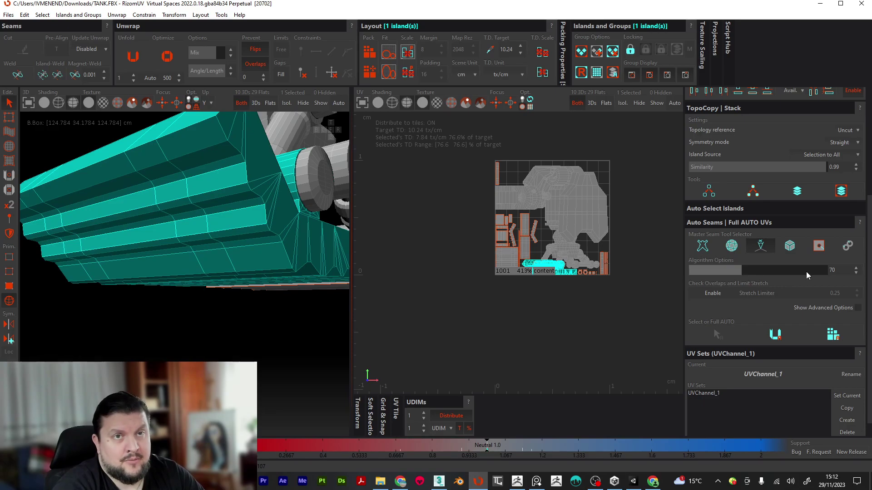
Try cutting, unwrapping and packing the selected foot with sharp-edge seams at an angle of 35.
double_click(834, 271)
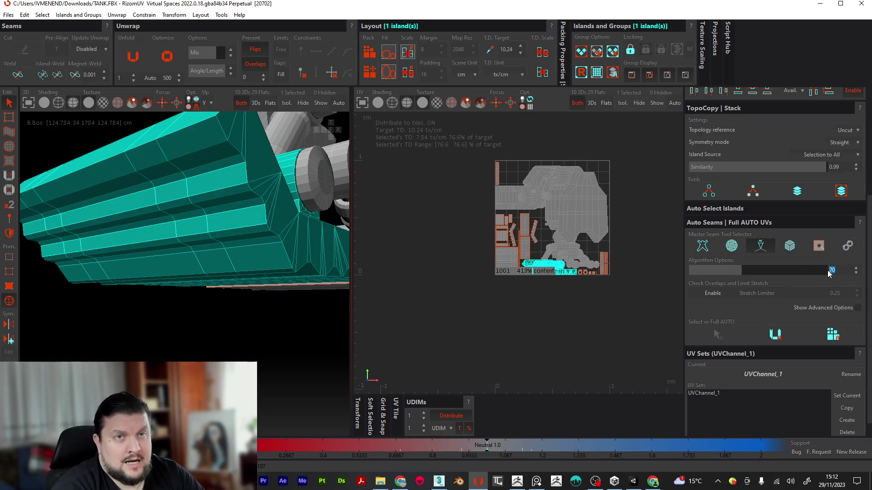
type("35")
key("Return")
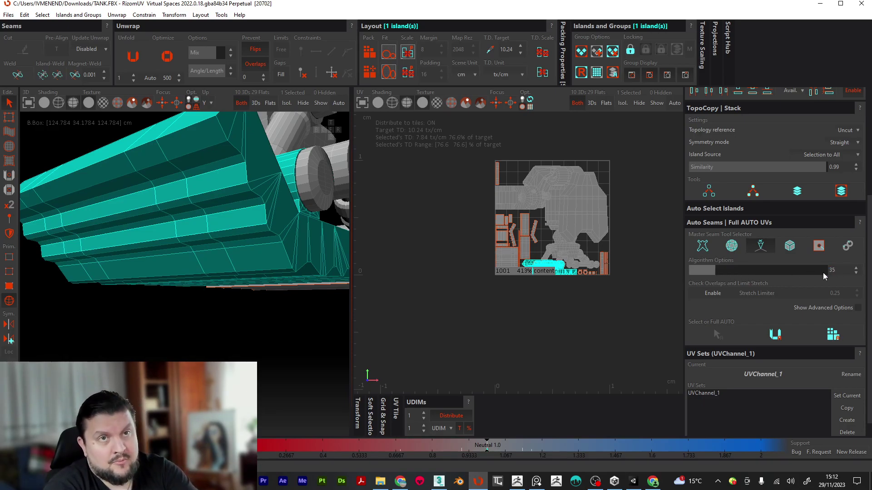
left_click(837, 336)
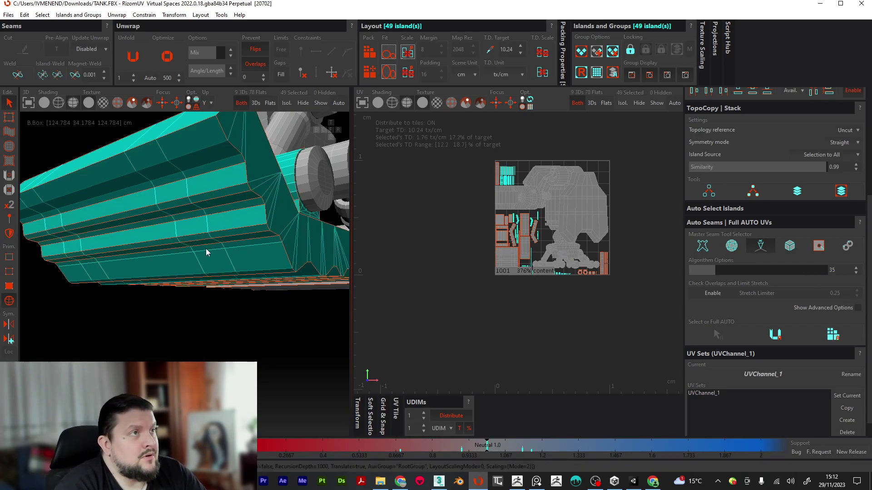
middle_click_drag(167, 318, 187, 294)
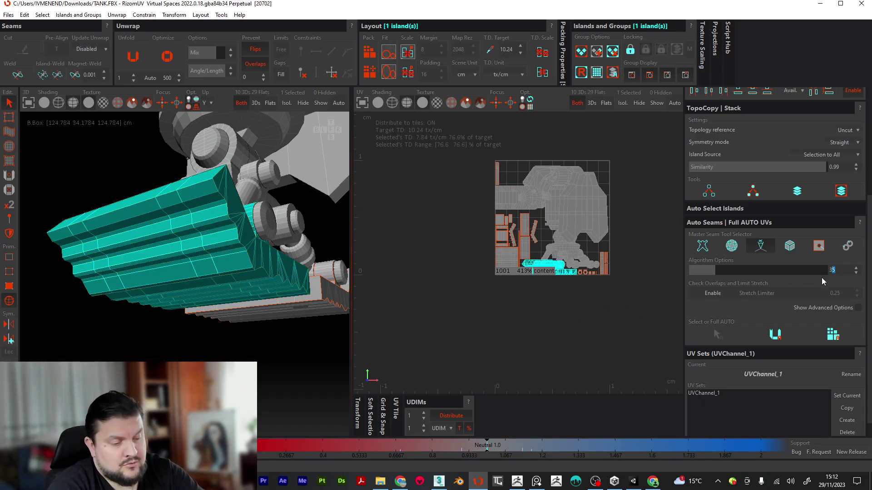
Cut, unwrap and pack the selected foot with sharp-edge seams at an angle of 30, checking its ribbed sole.
key("Return")
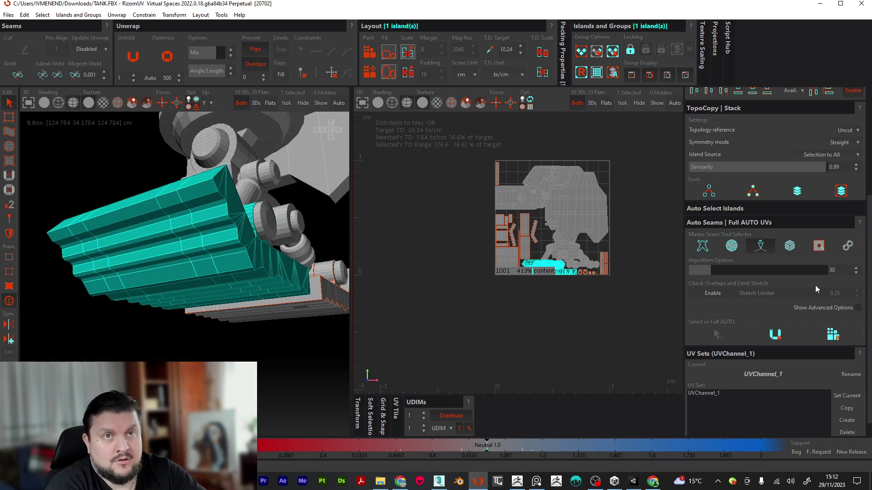
left_click(833, 336)
middle_click_drag(236, 222, 123, 234)
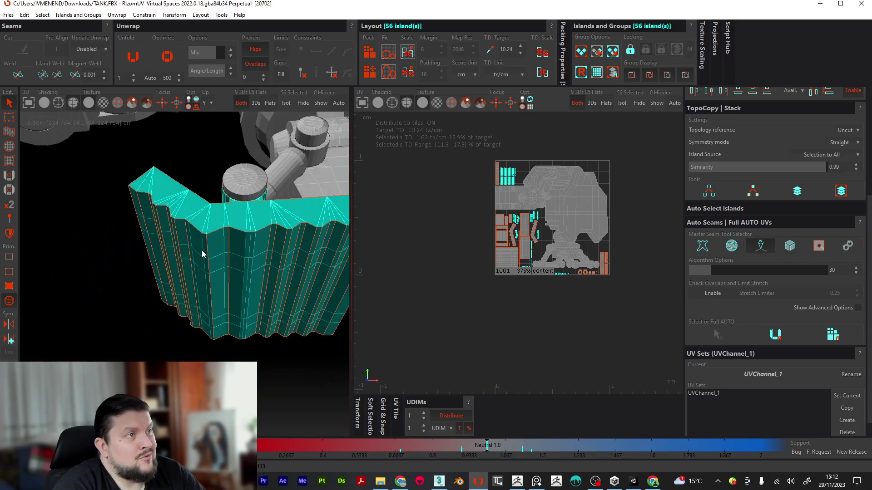
middle_click_drag(249, 282, 432, 317)
scroll(182, 238, "down", 2)
middle_click_drag(227, 298, 186, 224)
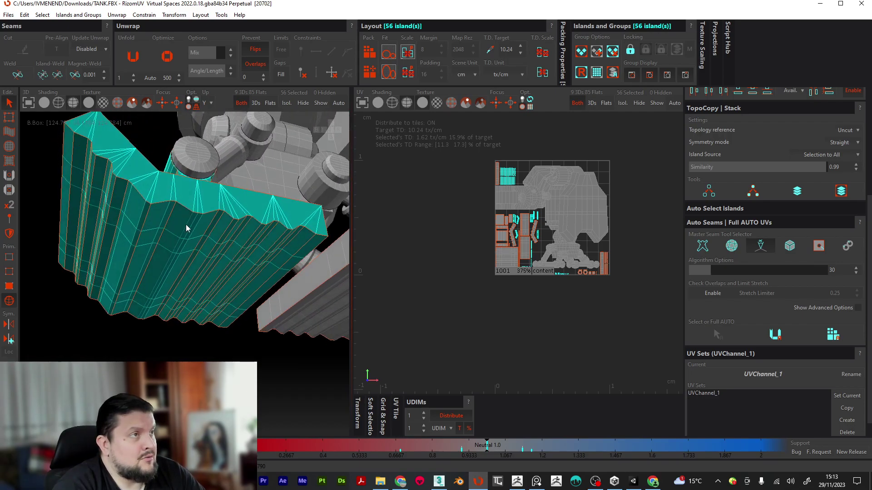
Cut the remaining uncut edge loops between the ribs on the foot's sole.
key("ctrl+a")
left_click(4, 272)
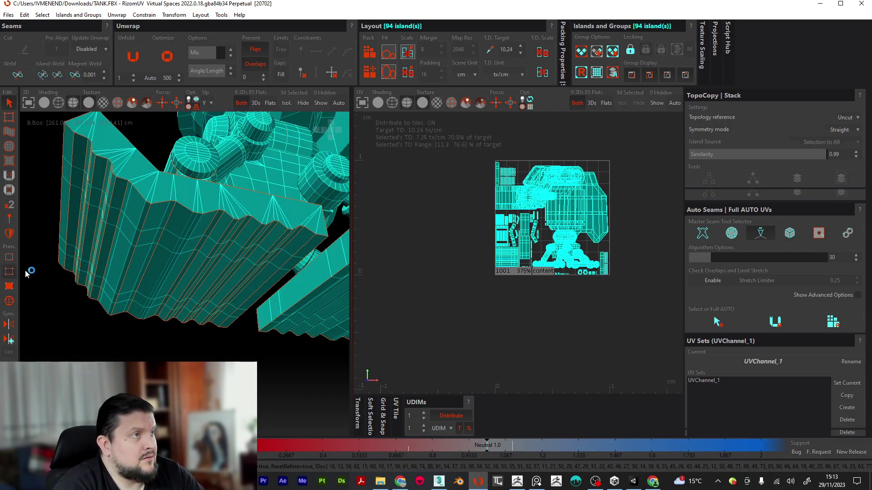
double_click(184, 228)
key("c")
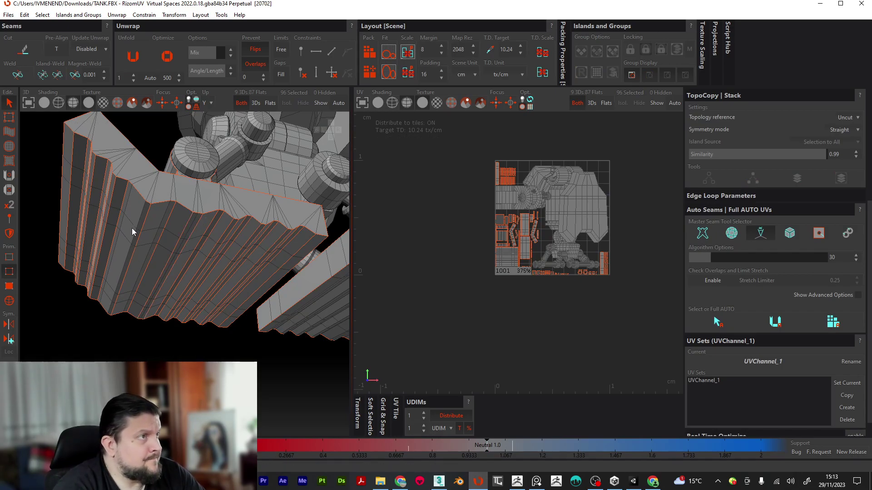
double_click(137, 220)
key("c")
middle_click_drag(128, 200, 158, 233)
middle_click_drag(159, 237, 129, 222)
double_click(166, 206)
key("c")
Repack all of the robot's islands into the UV tile.
middle_click_drag(199, 258, 257, 265)
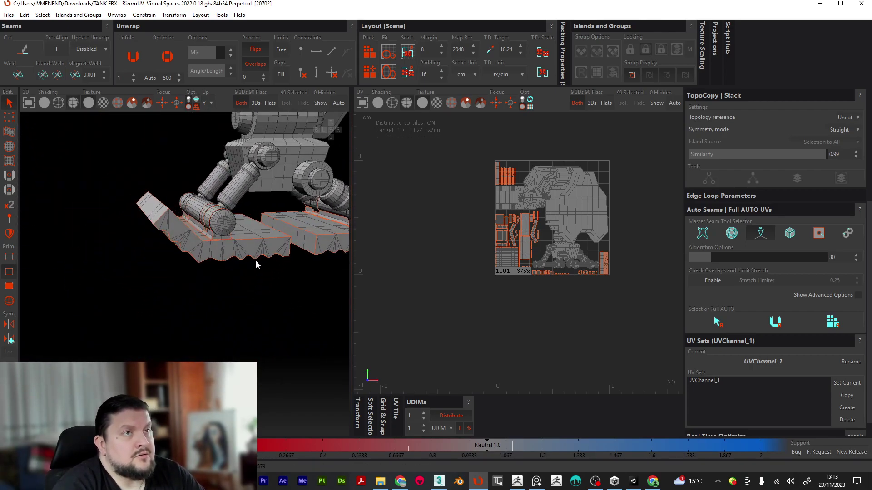
left_click(377, 50)
scroll(576, 196, "up", 4)
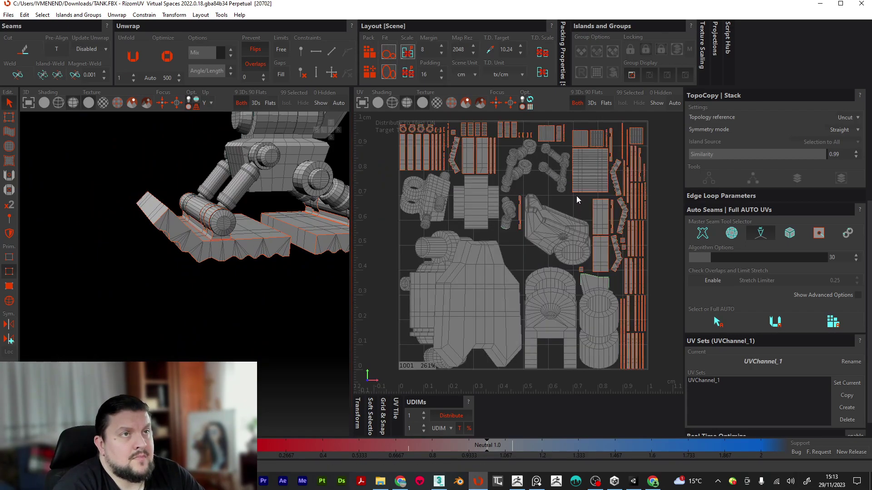
scroll(576, 197, "down", 3)
left_click_drag(426, 345, 655, 124)
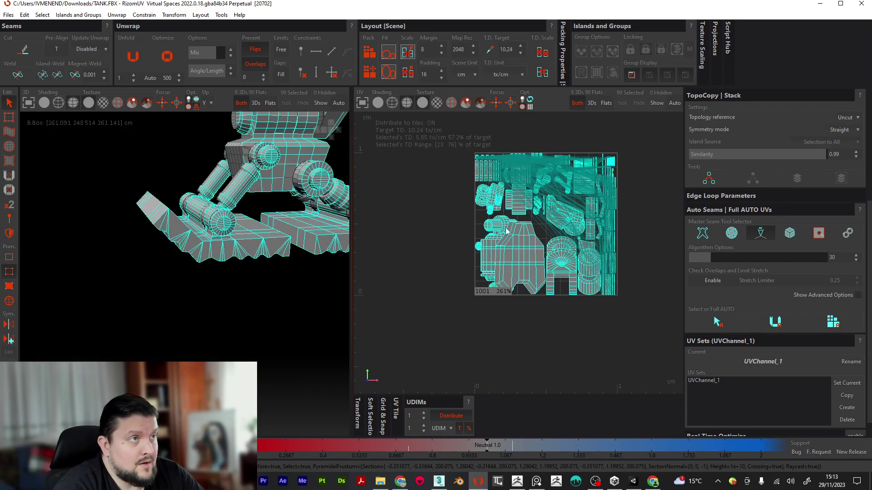
scroll(240, 324, "down", 2)
scroll(498, 258, "down", 2)
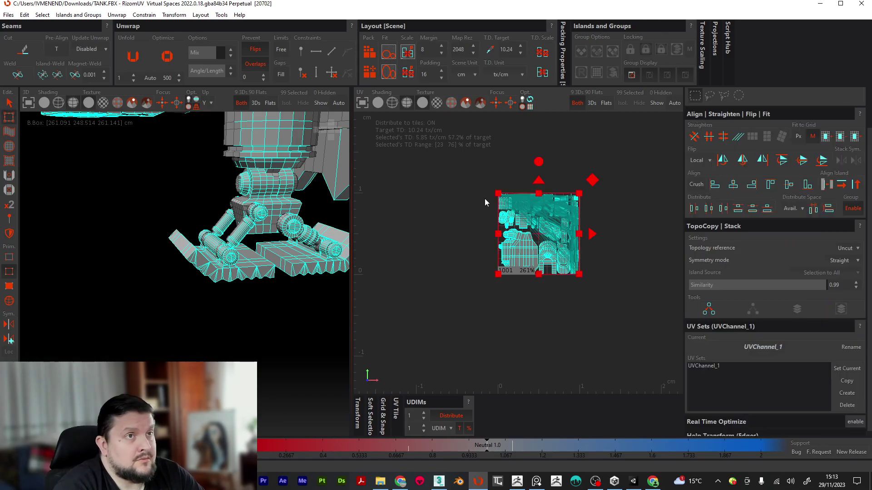
left_click_drag(589, 233, 472, 231)
left_click(441, 305)
key("F4")
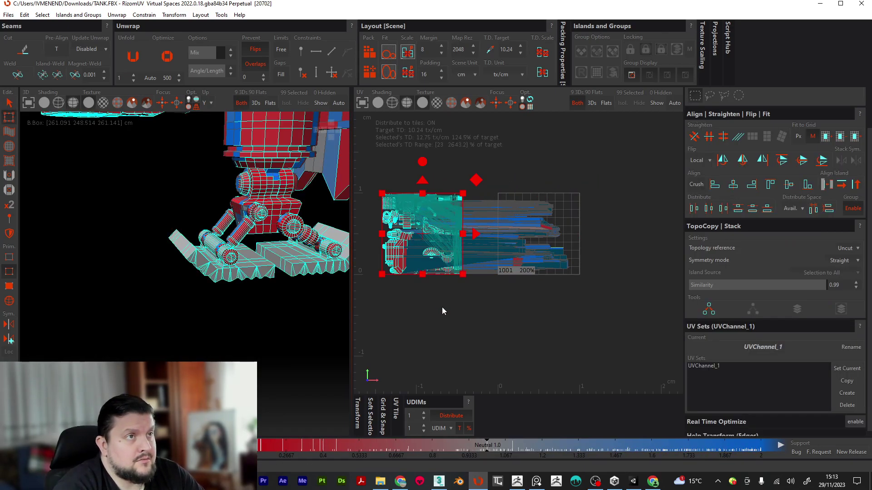
key("F2")
left_click_drag(387, 311, 625, 174)
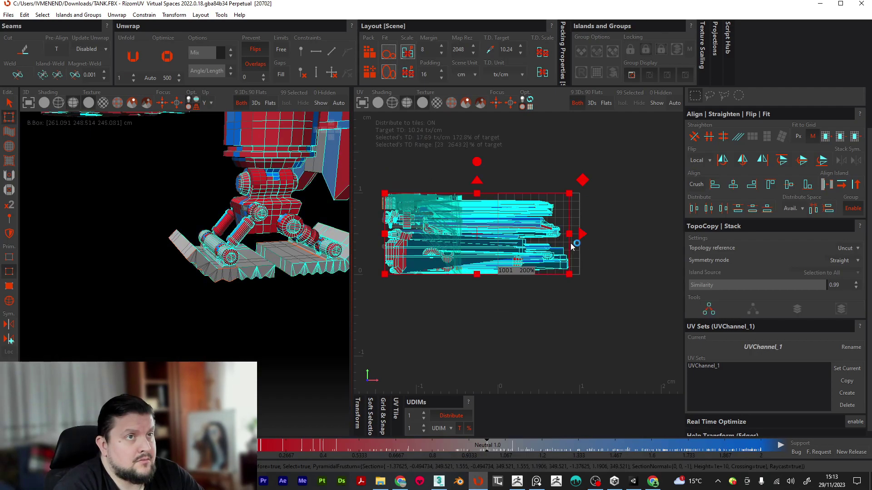
left_click_drag(582, 235, 464, 239)
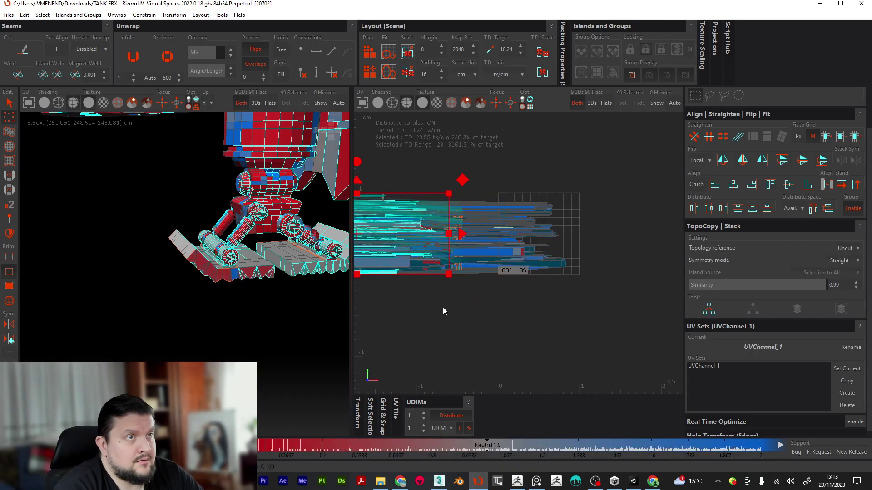
left_click_drag(444, 310, 613, 158)
key("ctrl+p")
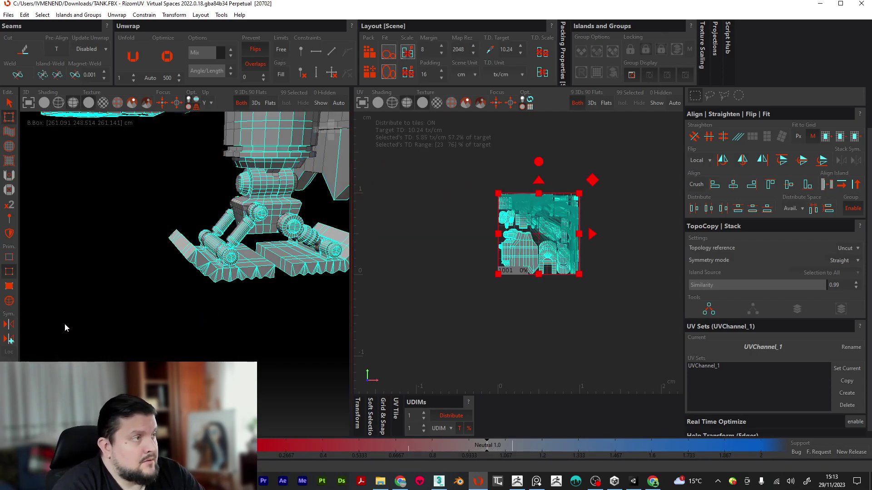
Select all the islands, move them sideways out of UV tile 1001, and clear the selection.
left_click(24, 304)
key("ctrl+a")
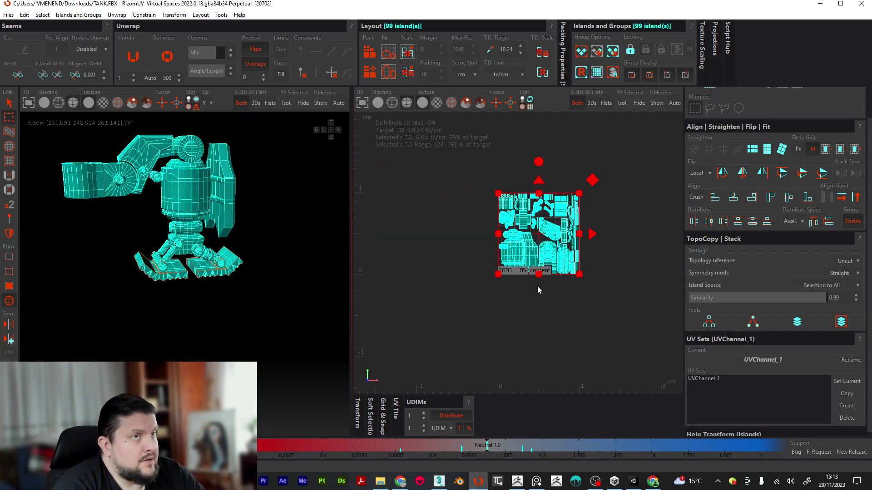
left_click_drag(592, 234, 456, 233)
left_click(502, 214)
Examine both feet's seams, trying a side-island selection, Select All and clearing the selection.
left_click_drag(321, 246, 334, 246, "alt")
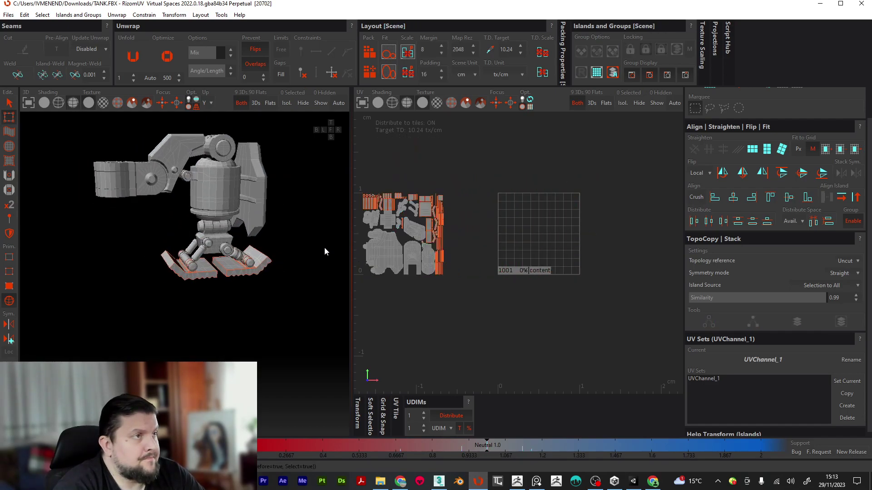
scroll(238, 277, "up", 5)
left_click_drag(236, 276, 223, 285, "alt")
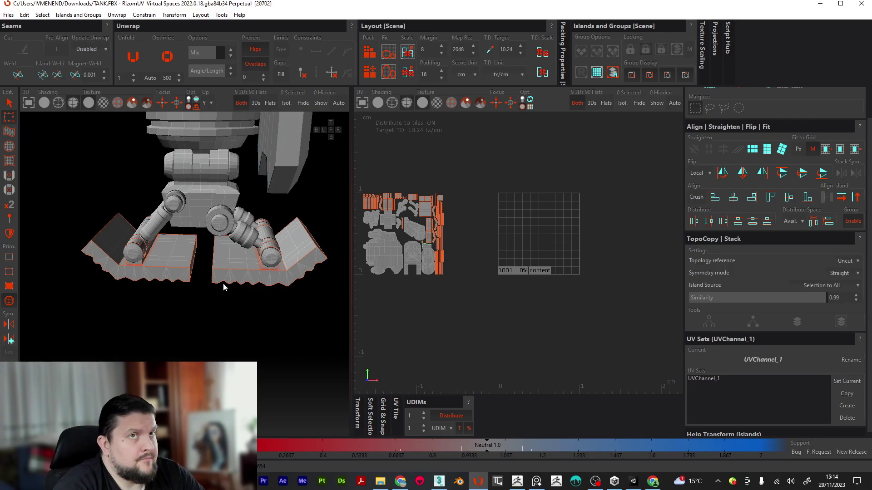
scroll(751, 143, "up", 1)
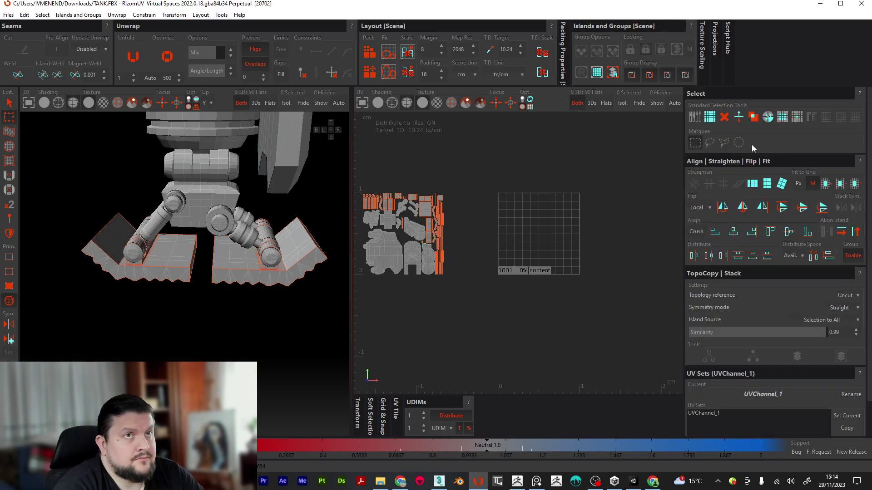
left_click(249, 278)
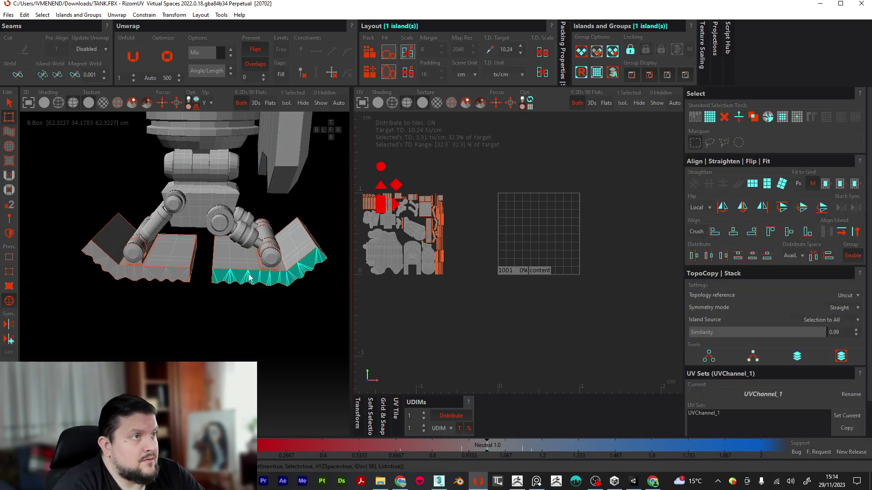
left_click(710, 118)
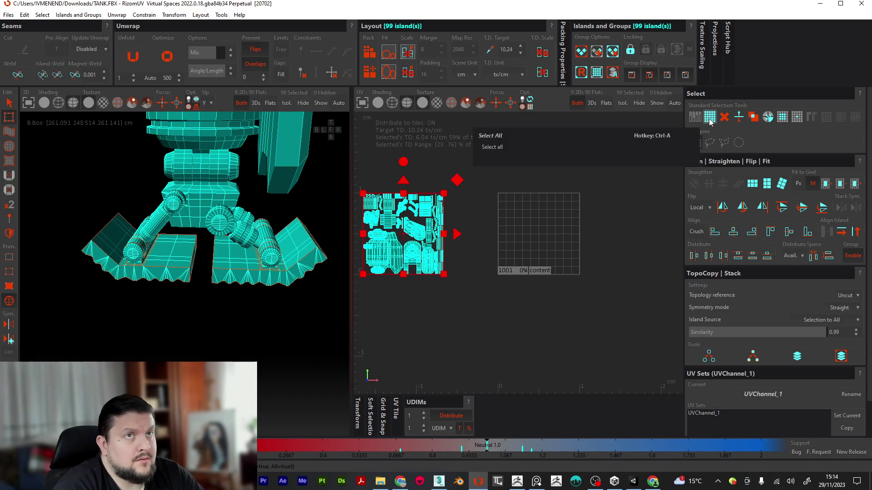
left_click(724, 117)
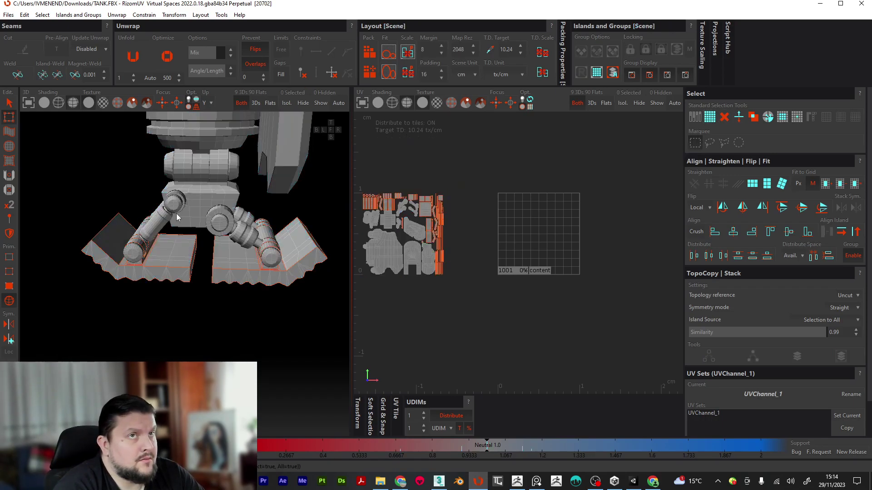
middle_click_drag(216, 303, 278, 255)
scroll(278, 259, "up", 5)
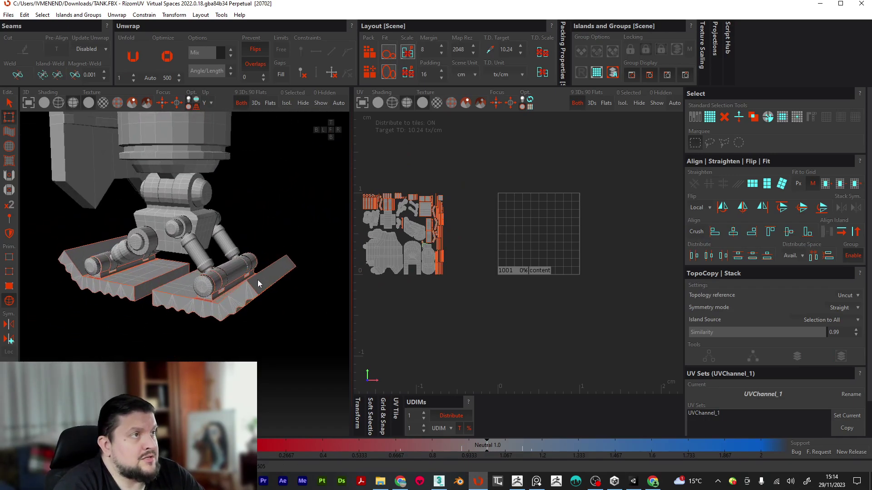
Select the piston linkage connecting the ankle to the foot and isolate it in the view.
left_click(203, 262)
middle_click_drag(177, 298, 359, 321)
left_click(291, 105)
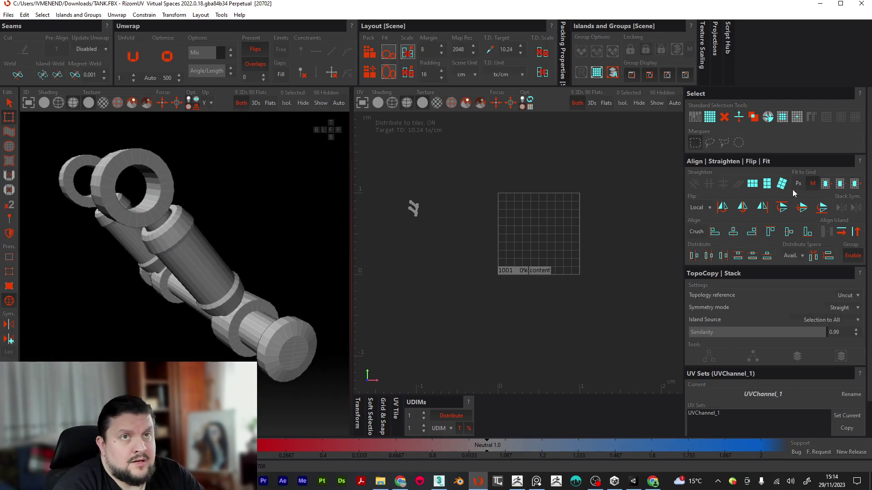
scroll(763, 374, "down", 1)
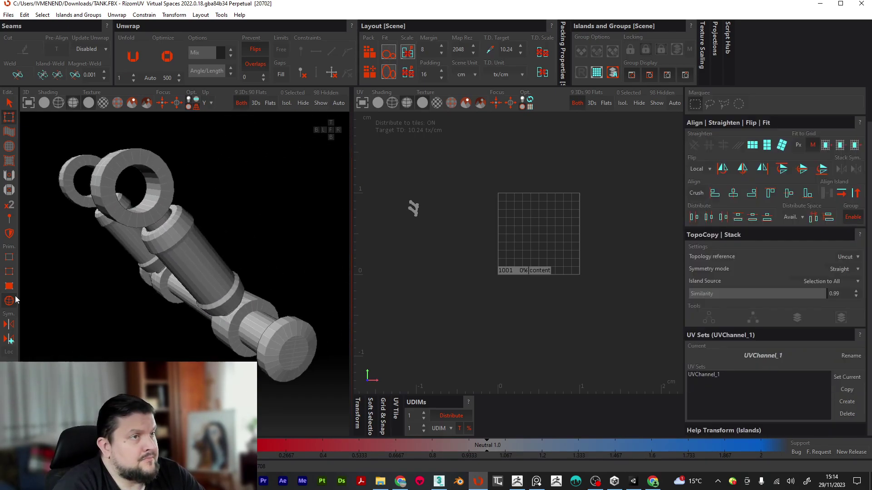
scroll(761, 283, "up", 1)
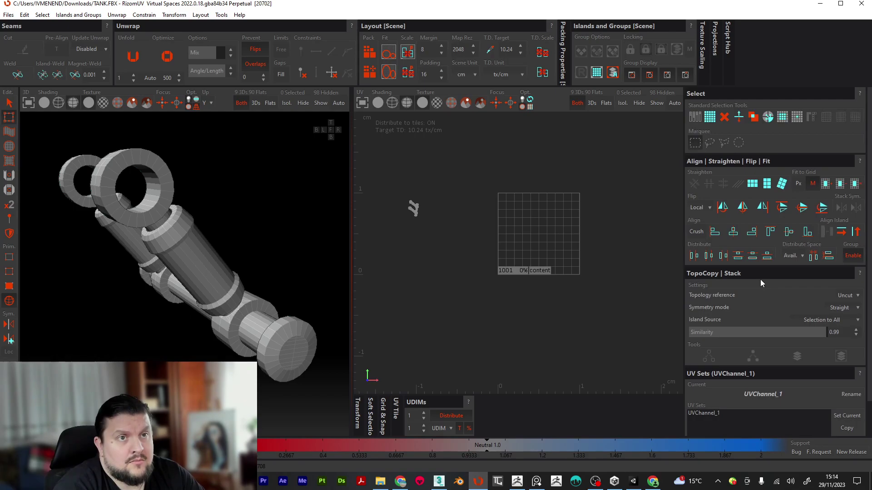
Select the isolated piston linkage in selection mode and run the full automatic sharp-edge seams, unwrap and pack with the angle at 30.
left_click(251, 333)
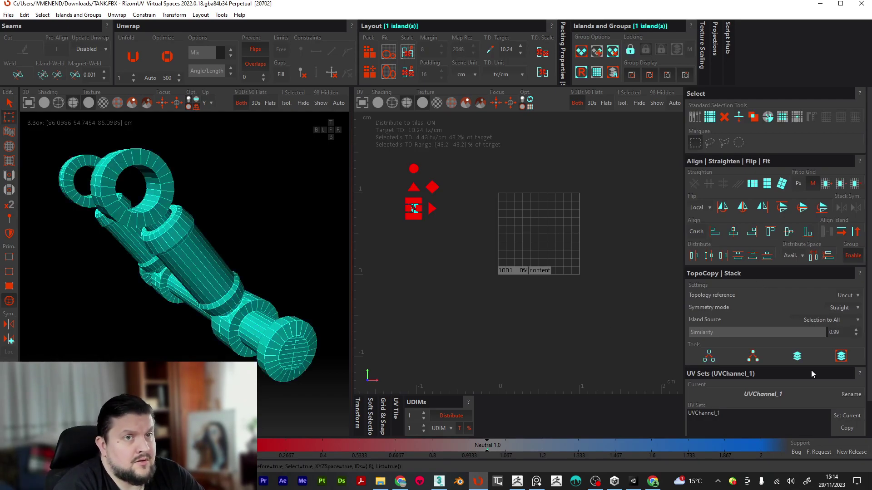
scroll(773, 312, "down", 1)
scroll(773, 314, "up", 1)
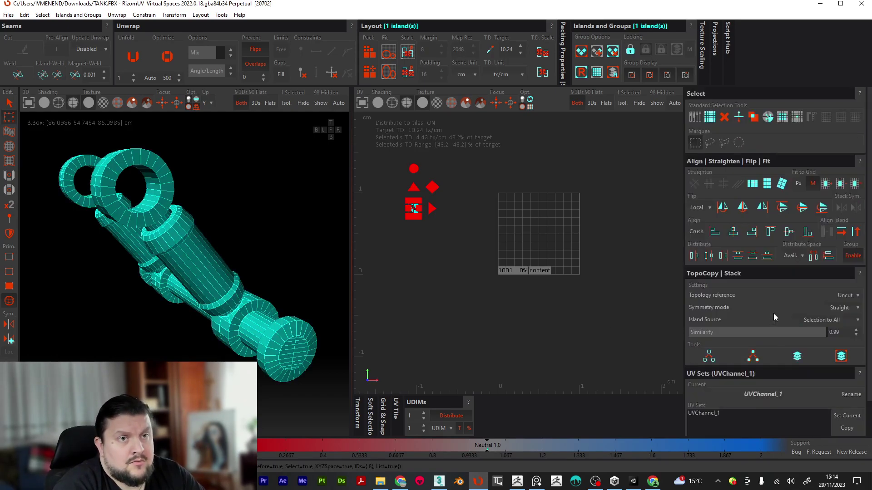
scroll(773, 313, "down", 1)
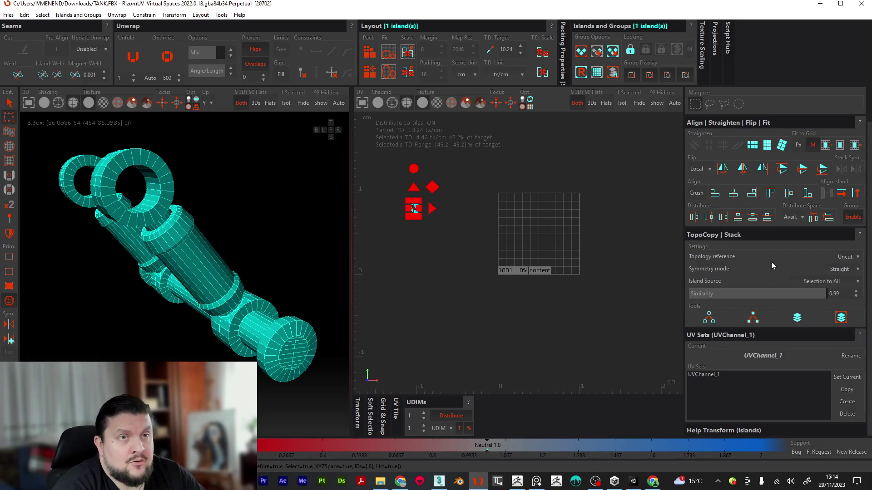
left_click(9, 104)
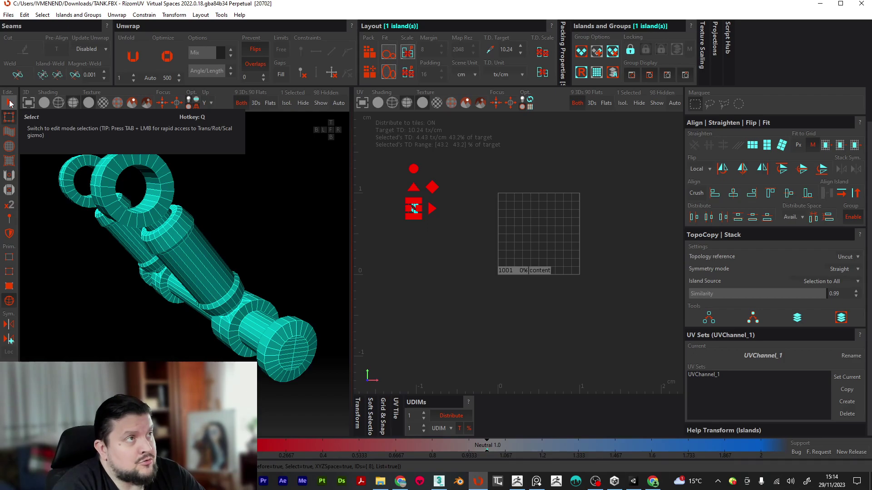
left_click(10, 104)
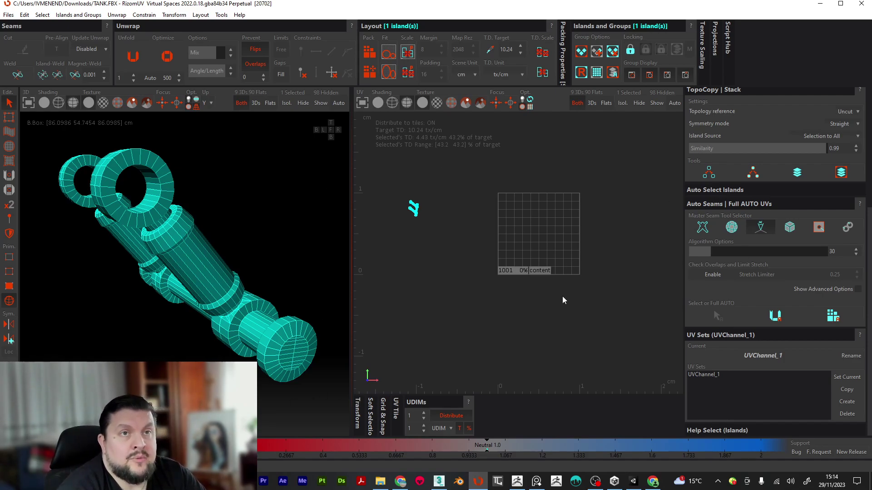
left_click_drag(167, 351, 189, 347, "alt")
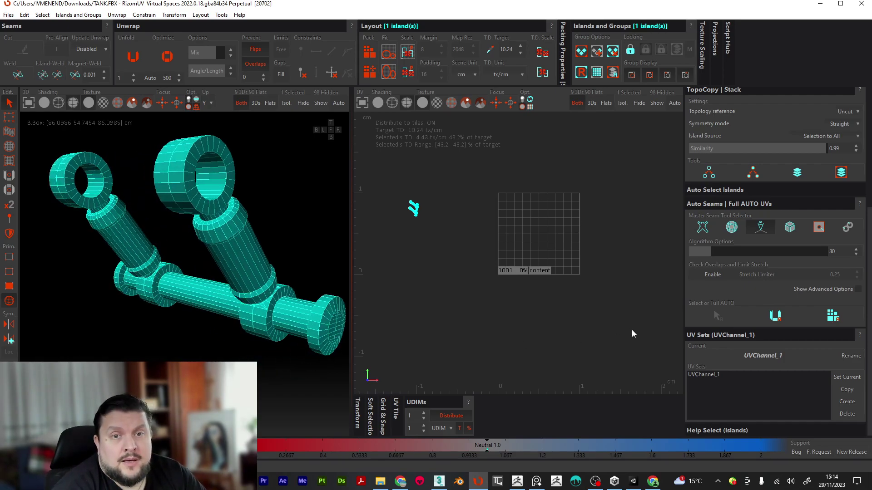
left_click(844, 315)
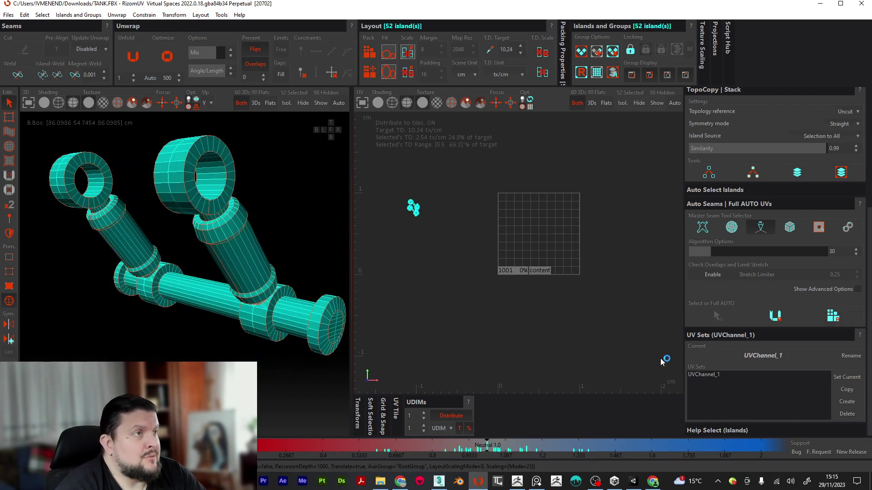
left_click_drag(228, 322, 208, 197, "alt")
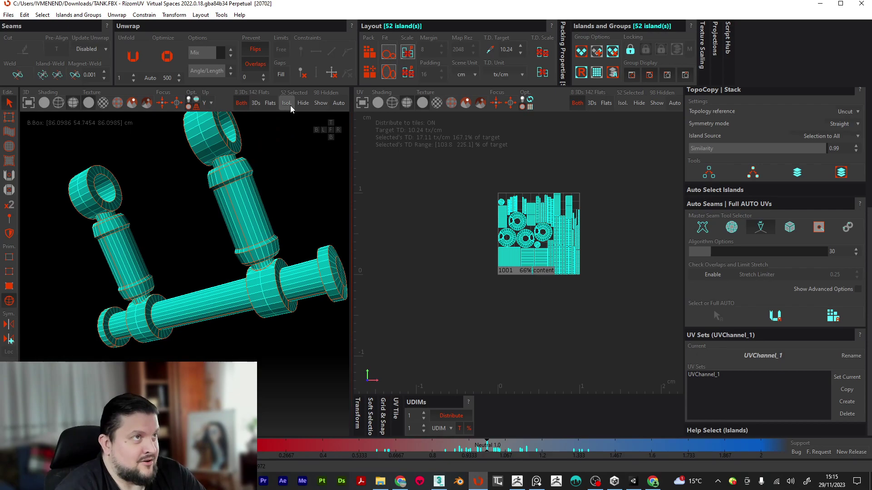
Show all hidden parts and examine how the selected piston linkage sits between the ankle and the foot.
left_click(321, 103)
left_click_drag(225, 221, 215, 285, "alt")
scroll(99, 294, "down", 6)
left_click_drag(268, 222, 217, 253, "alt")
scroll(245, 279, "down", 5)
scroll(227, 273, "up", 6)
scroll(245, 275, "up", 3)
scroll(251, 262, "up", 3)
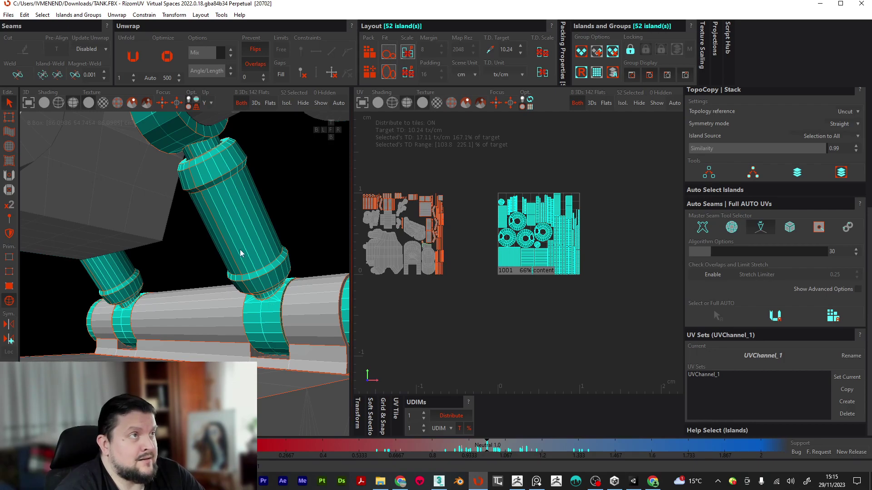
scroll(177, 220, "down", 2)
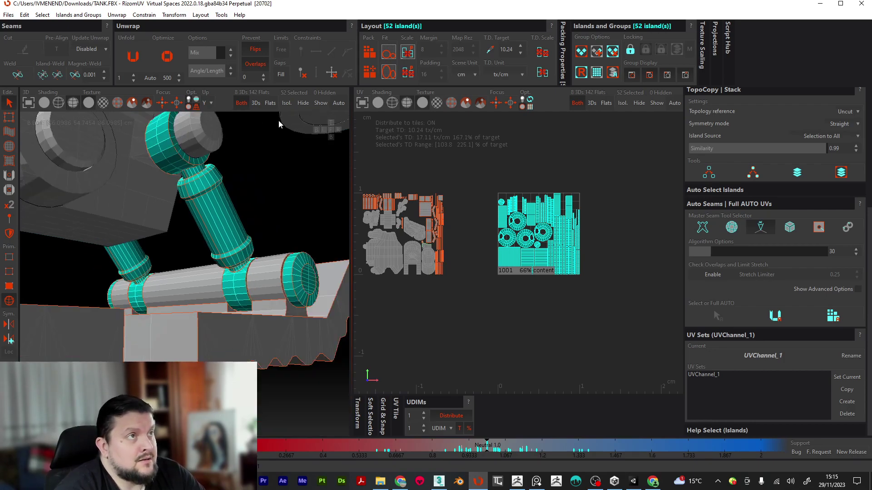
Hide the selected piston islands and show them again, twice, to compare the leg with and without them.
left_click(303, 103)
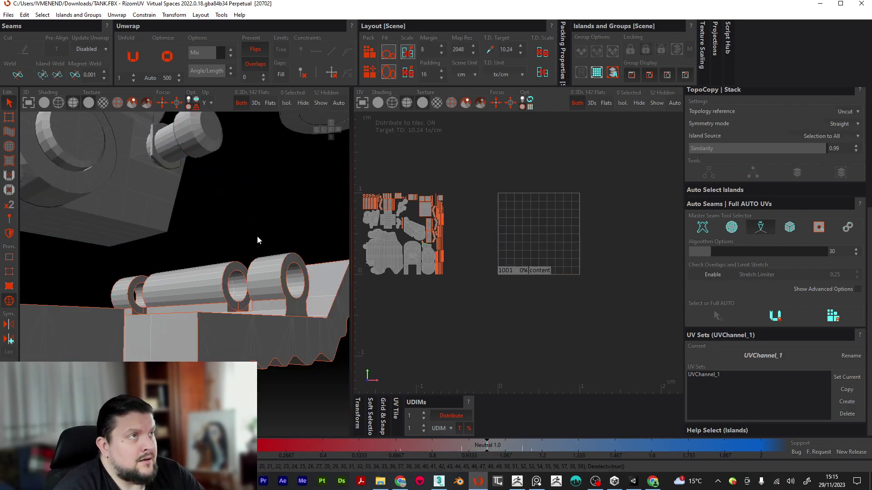
left_click(318, 104)
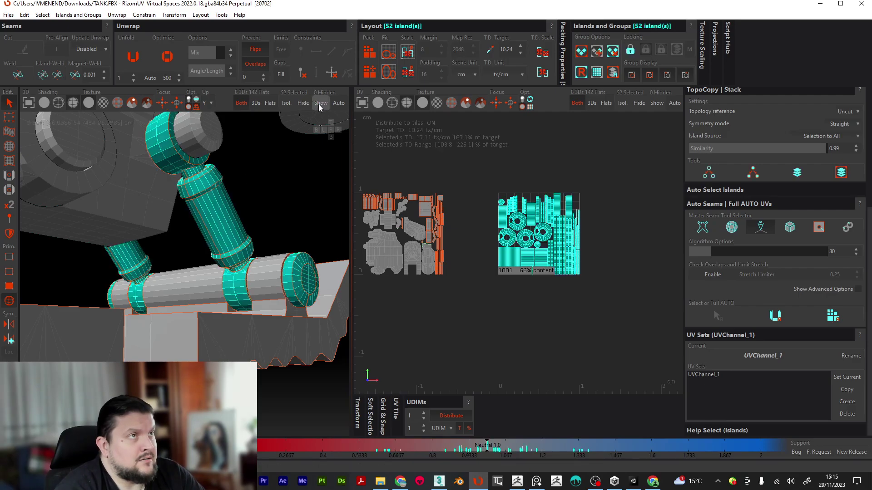
left_click(304, 103)
left_click(315, 104)
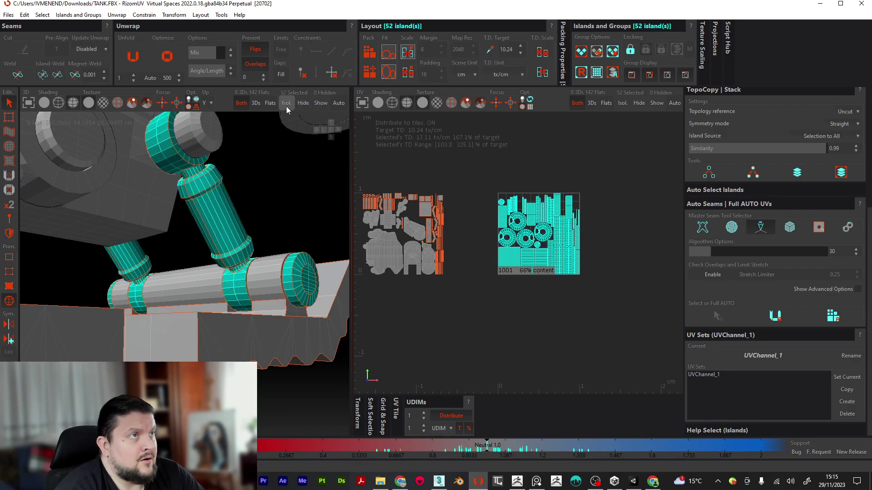
Isolate the piston islands and inspect the seams where the ring joint meets the cylinder collar.
left_click(288, 107)
left_click_drag(247, 287, 375, 225, "alt")
middle_click_drag(253, 216, 259, 256, "alt")
left_click_drag(259, 258, 282, 284, "alt")
scroll(266, 266, "up", 5)
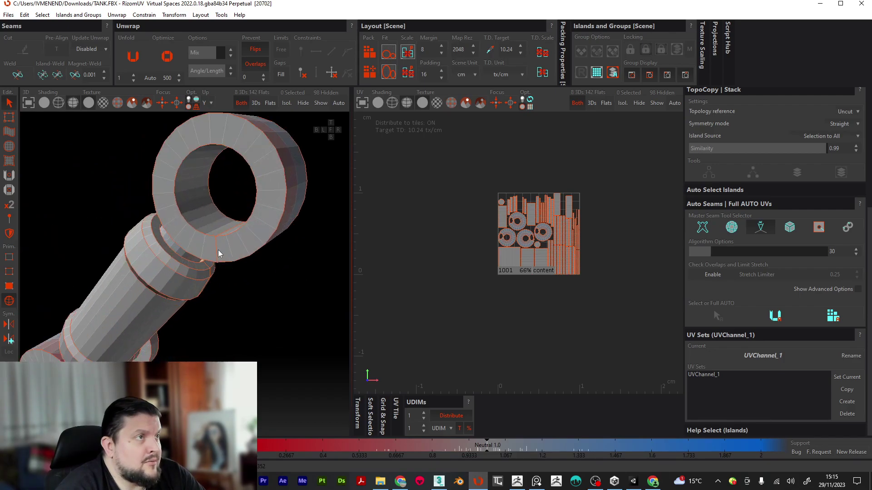
left_click_drag(217, 244, 489, 208, "alt")
scroll(168, 238, "up", 3)
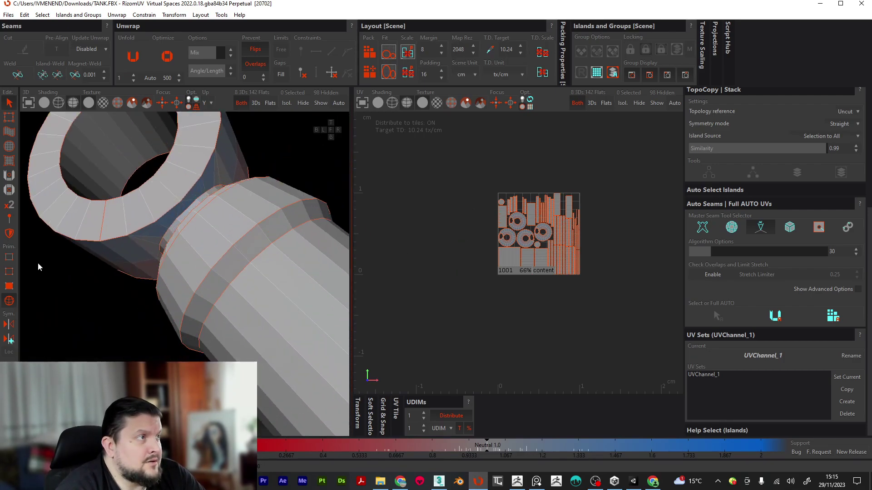
In edge mode, cut the two short edges at the corner where the ring's outer band meets the cylinder collar.
left_click(10, 271)
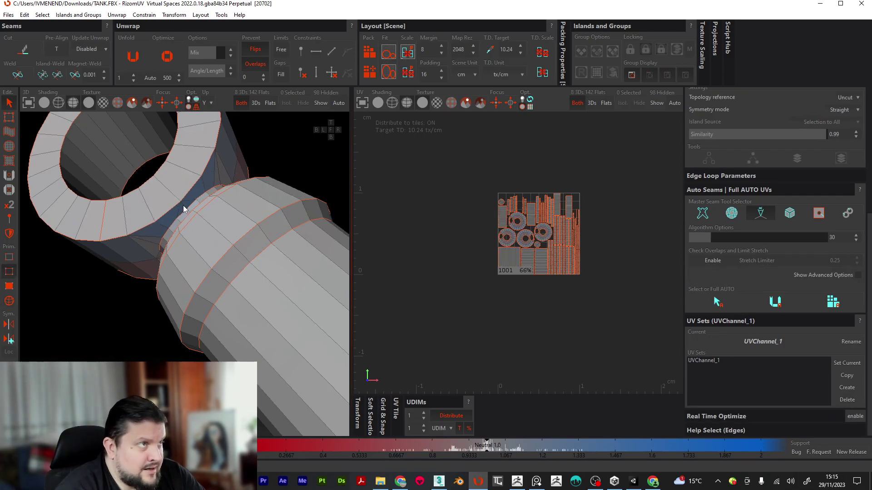
left_click_drag(258, 184, 154, 267, "alt")
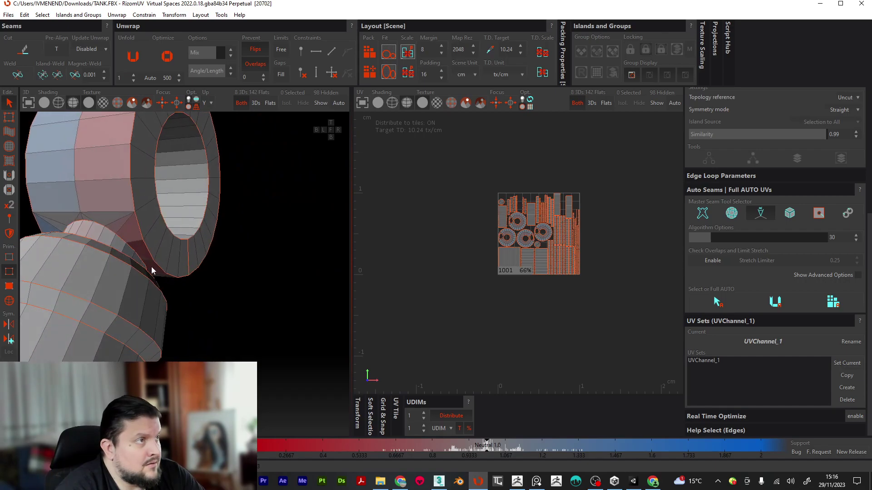
scroll(154, 267, "up", 3)
scroll(145, 256, "down", 5)
left_click_drag(159, 209, 203, 203, "alt")
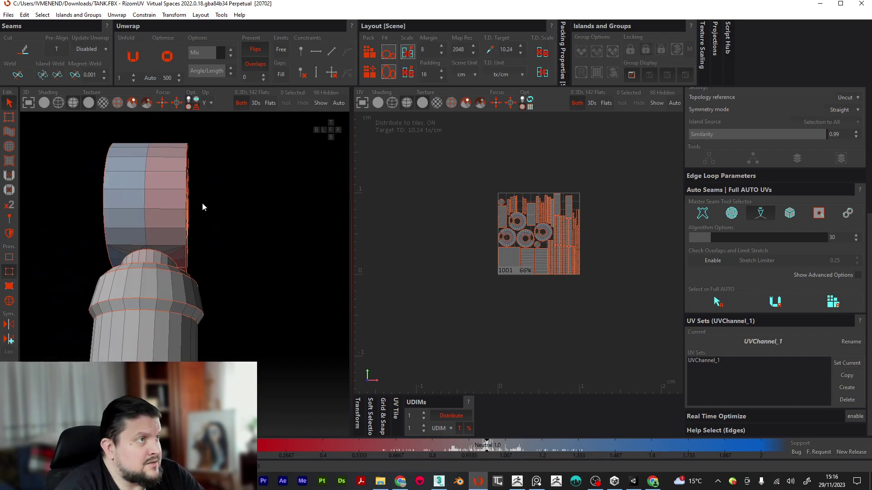
scroll(159, 247, "down", 5)
left_click_drag(158, 247, 109, 373, "alt")
right_click_drag(109, 373, 299, 344, "alt")
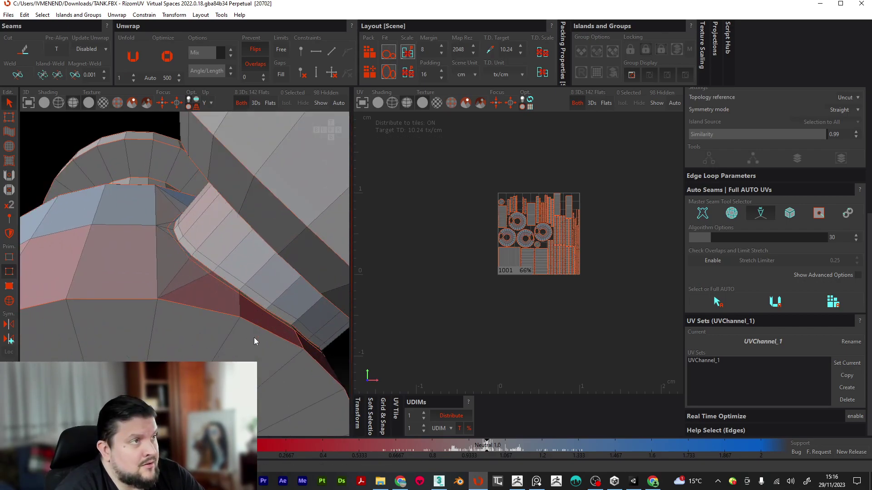
left_click_drag(162, 259, 94, 228, "alt")
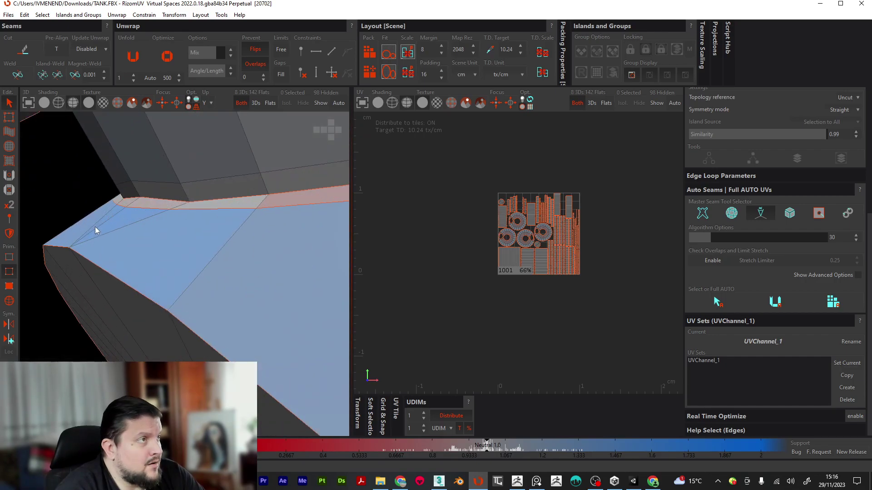
left_click(99, 226)
key("c")
left_click(133, 201)
key("c")
Select the seam loops between the ring's outer band and the thin collar strip, and weld them.
double_click(140, 208)
scroll(139, 210, "down", 5)
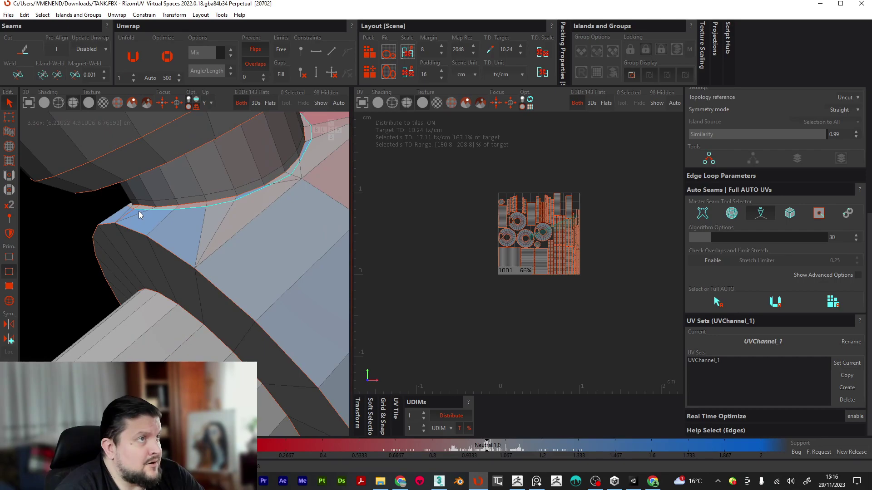
key("w")
left_click_drag(134, 217, 101, 244, "alt")
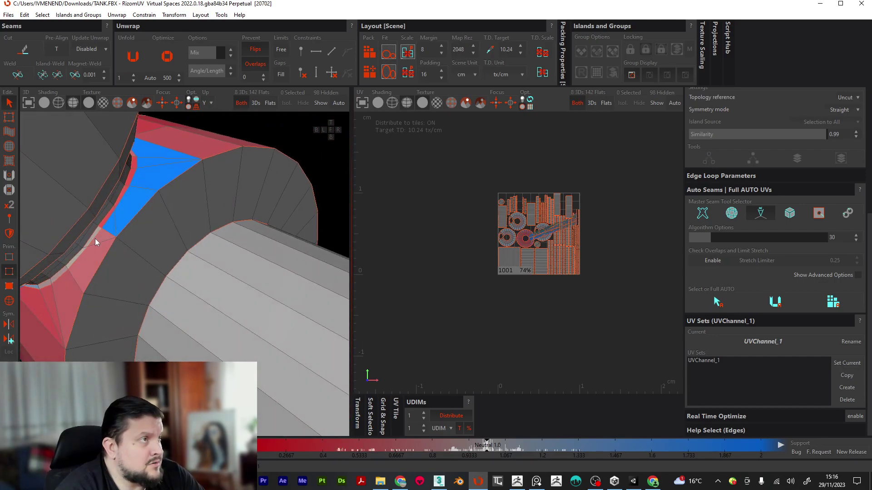
double_click(94, 239)
key("w")
Examine the welded collar strip and the distortion colours around the ring joint from several sides.
scroll(68, 253, "up", 5)
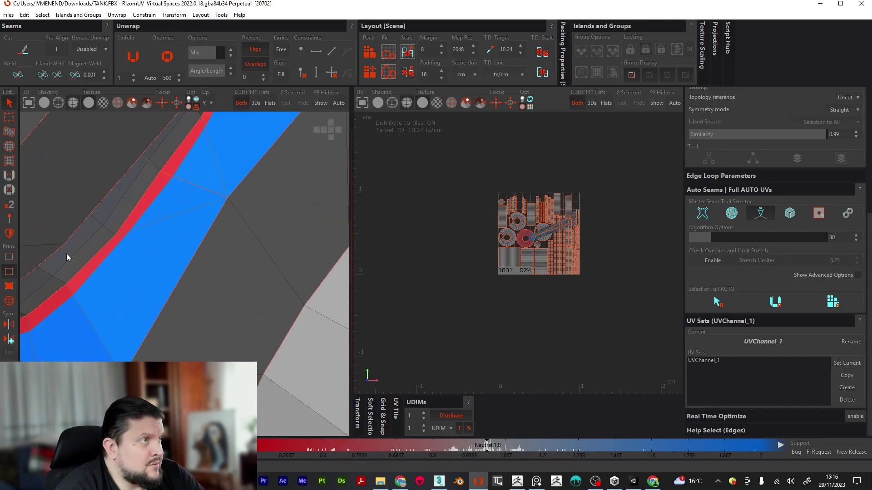
scroll(66, 253, "up", 3)
left_click_drag(67, 253, 151, 212, "alt")
scroll(158, 208, "down", 5)
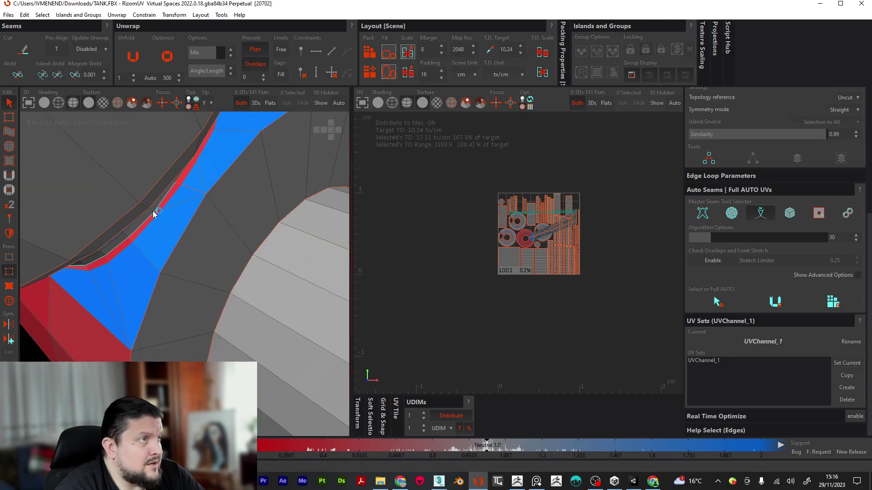
scroll(185, 185, "down", 5)
left_click_drag(187, 187, 67, 246, "alt")
scroll(194, 258, "up", 5)
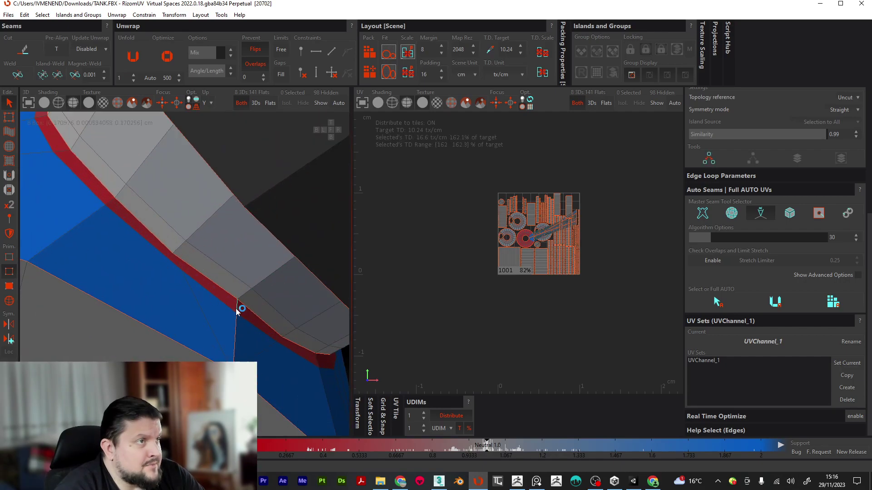
scroll(238, 305, "down", 5)
left_click_drag(142, 260, 179, 263, "alt")
scroll(179, 263, "up", 5)
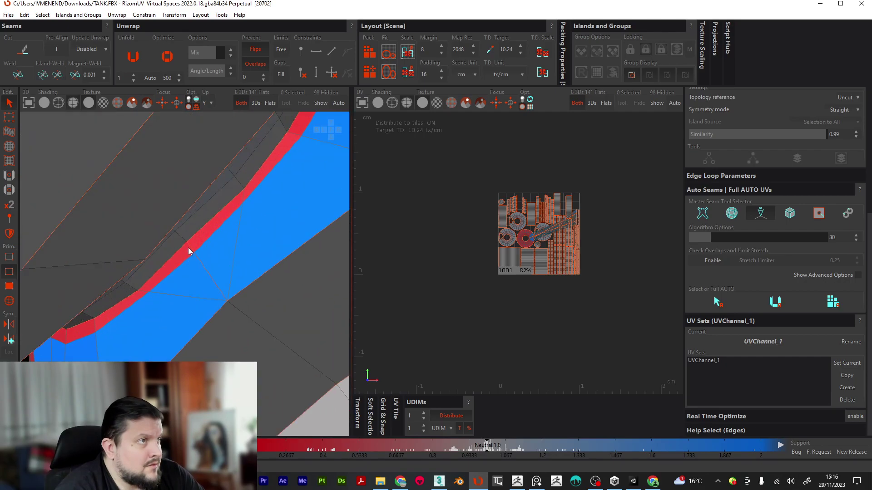
scroll(186, 265, "down", 5)
left_click_drag(182, 262, 62, 212, "alt")
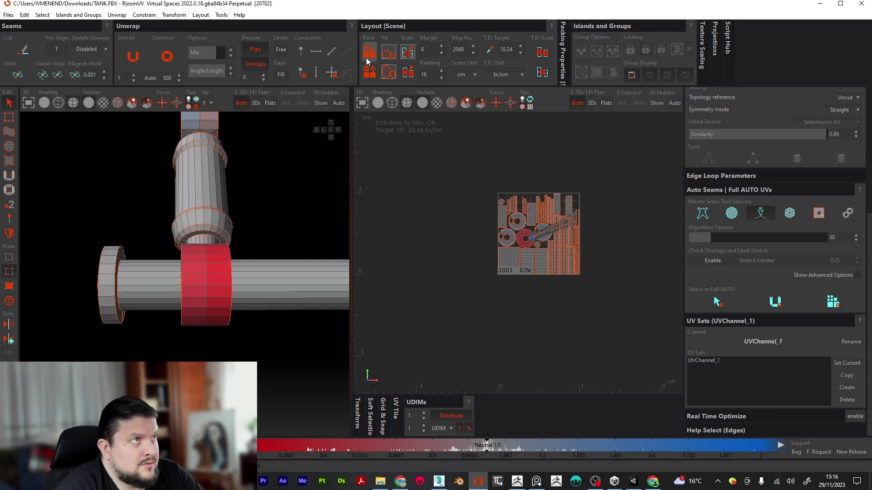
Clear the edge selection, unfold the piston's islands, pack them into UV tile 1001, and repeat the packing and unfolding.
left_click(261, 184)
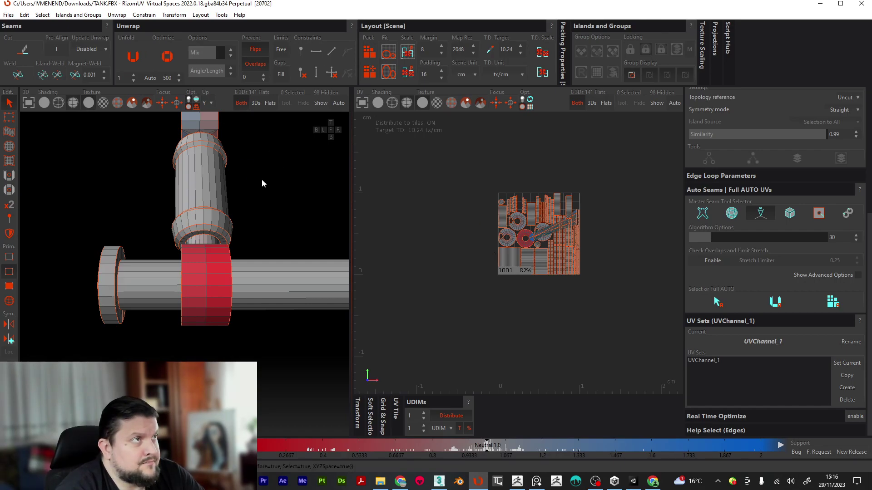
left_click(133, 56)
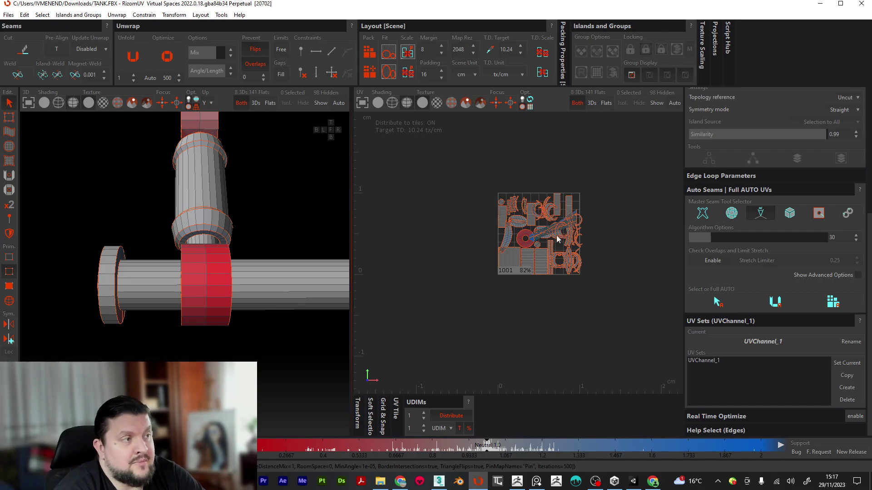
left_click(370, 72)
scroll(529, 263, "up", 5)
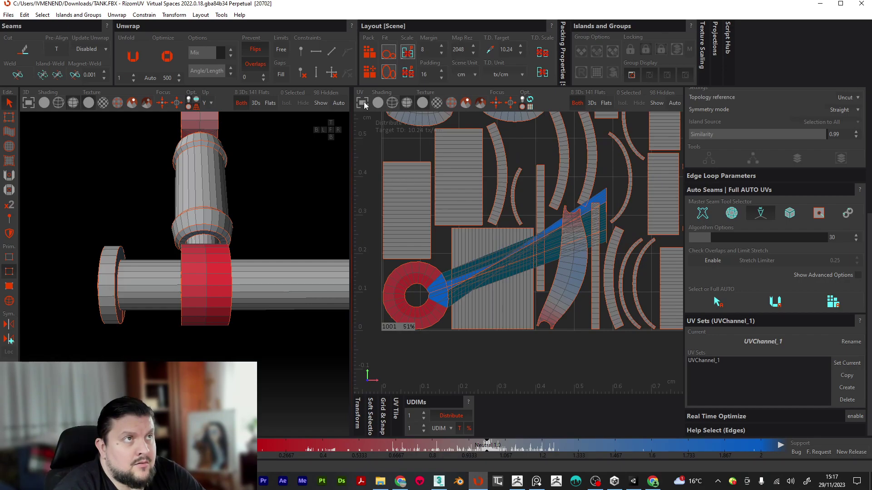
left_click(370, 73)
scroll(481, 287, "down", 2)
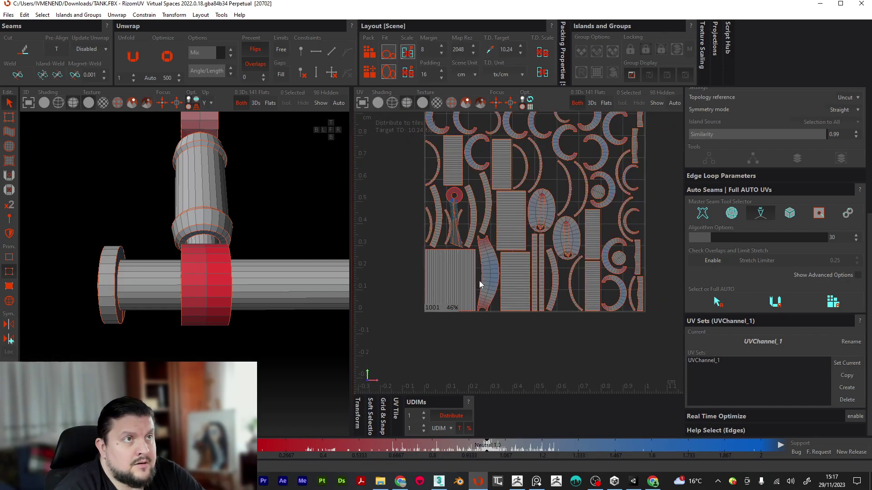
left_click(134, 56)
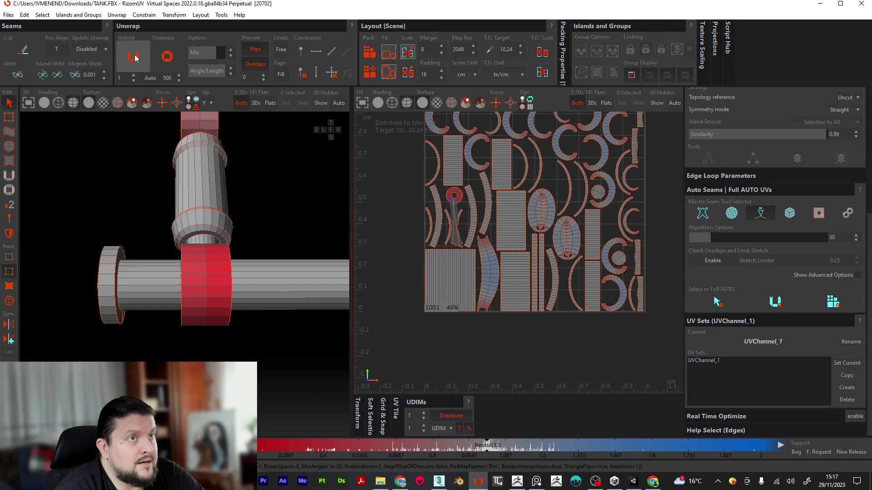
Optimize the unfolded islands and set the number of optimization iterations to 250.
left_click(167, 56)
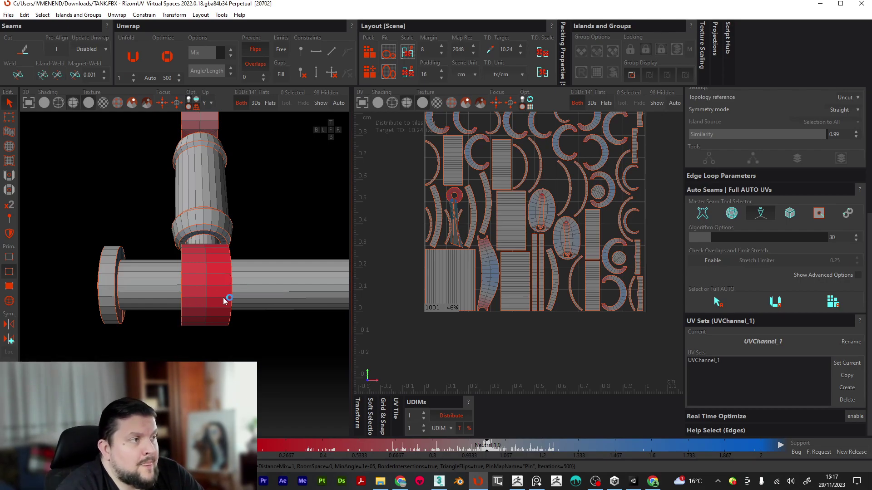
double_click(162, 78)
type("250")
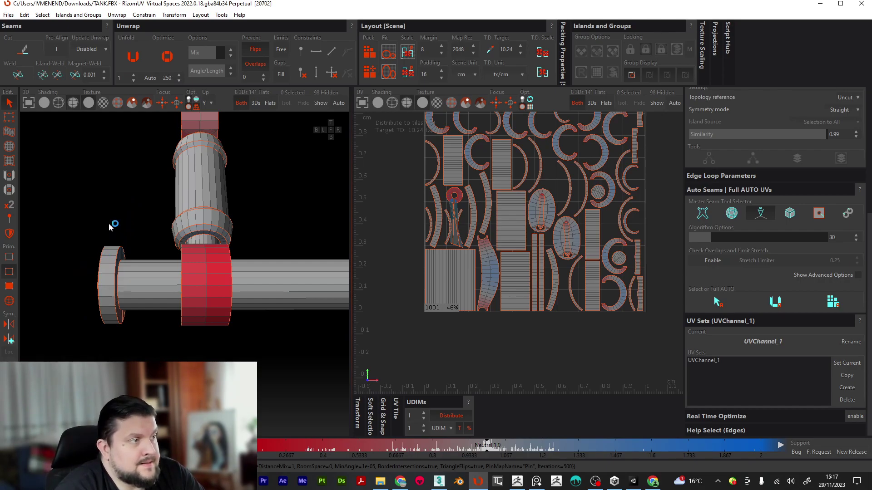
Examine the distortion colours and the edge loop where the ring's outer band meets the thin collar strip.
left_click_drag(189, 336, 135, 271, "alt")
scroll(162, 261, "up", 8)
left_click_drag(253, 259, 114, 340, "alt")
scroll(222, 239, "up", 4)
scroll(255, 244, "down", 3)
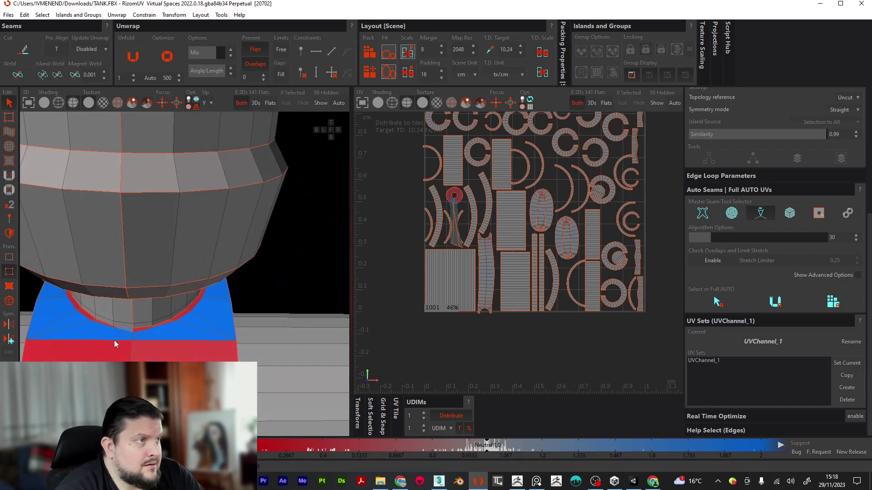
scroll(115, 337, "up", 8)
double_click(167, 309)
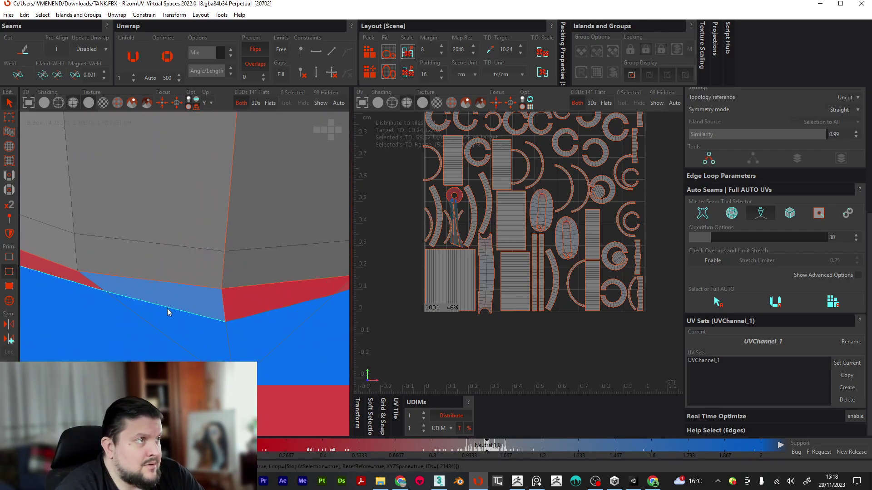
scroll(167, 309, "down", 3)
scroll(158, 304, "down", 3)
left_click_drag(157, 304, 258, 274, "alt")
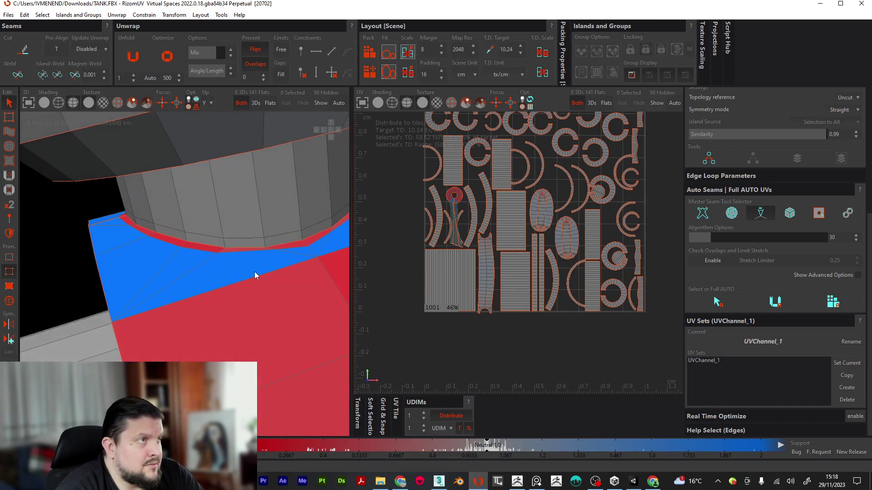
In island mode, select the outer band island of the ring that joins the piston to the crossbar.
left_click(9, 301)
left_click(170, 272)
left_click_drag(170, 272, 378, 214, "alt")
scroll(160, 274, "down", 5)
scroll(501, 208, "up", 2)
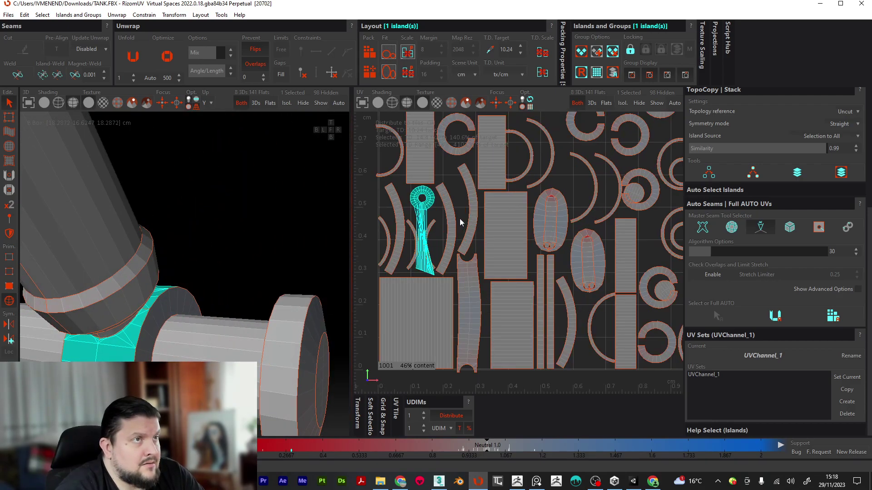
Unfold the selected ring band island on its own, and undo the unfold.
scroll(462, 222, "up", 5)
key("u")
scroll(546, 244, "down", 5)
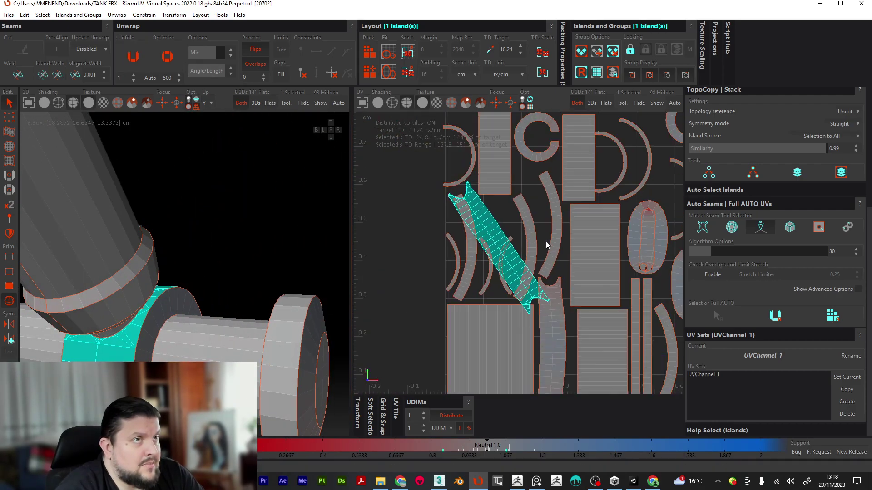
key("ctrl+z")
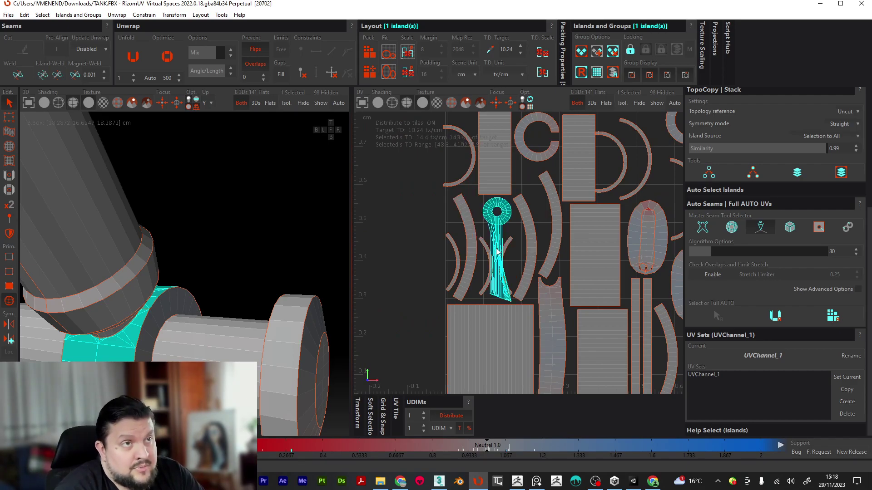
Unfold the selected ring band island again and check its shape in the UV layout.
scroll(498, 246, "up", 4)
scroll(481, 247, "down", 3)
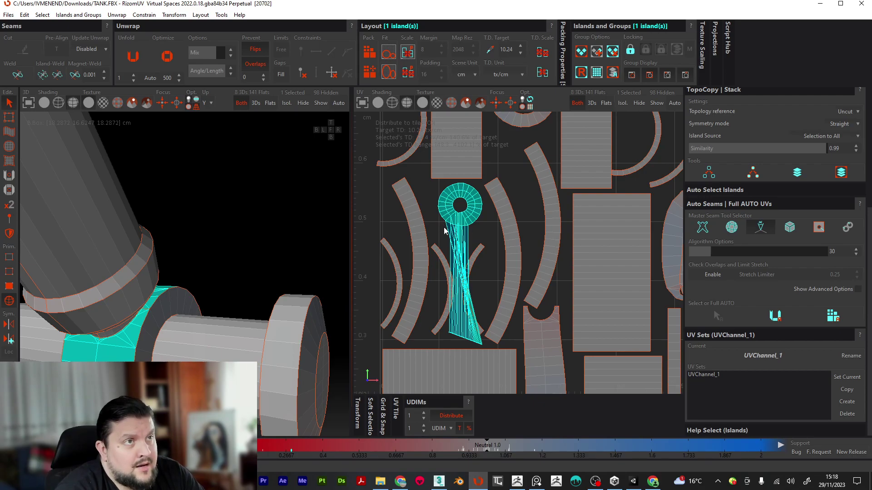
scroll(454, 224, "down", 3)
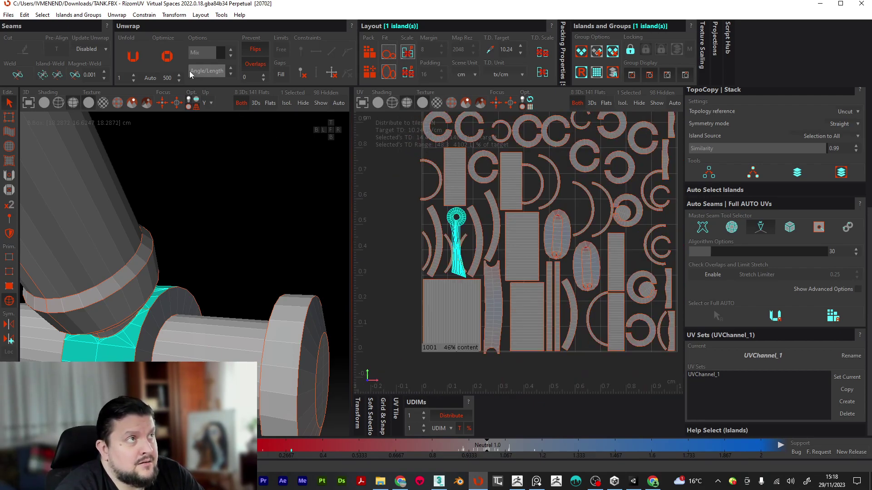
left_click(130, 63)
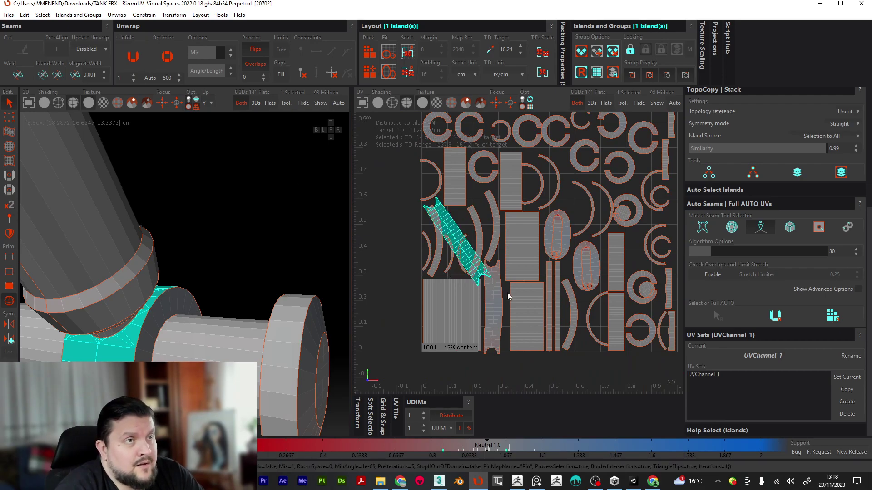
scroll(454, 250, "up", 5)
scroll(464, 255, "down", 4)
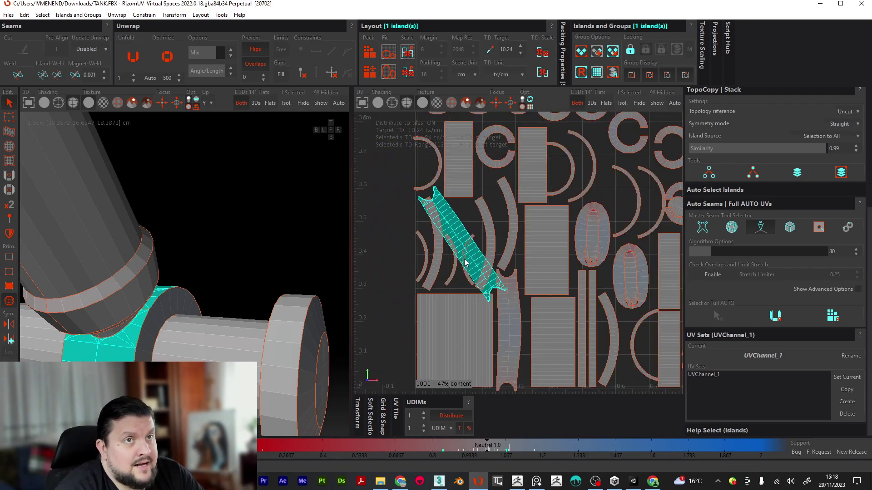
scroll(718, 216, "up", 4)
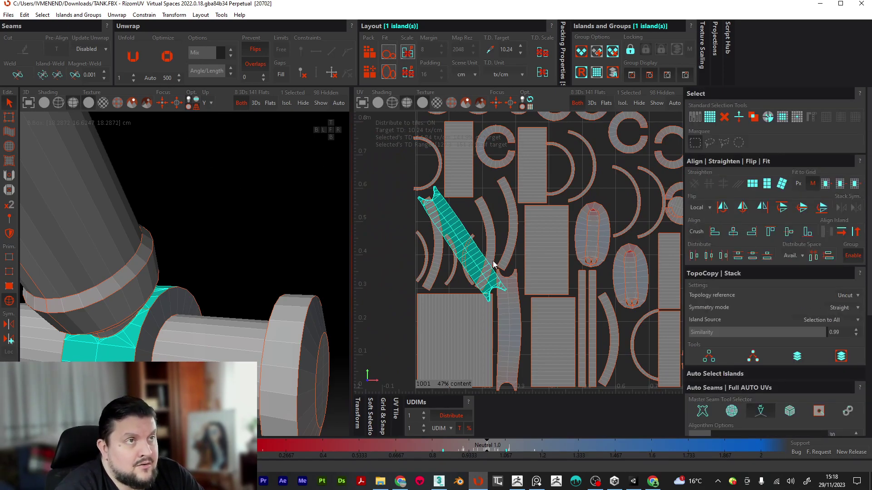
scroll(492, 261, "down", 4)
Select the lower oval ring island in the UV layout and locate its ring on the model.
scroll(494, 253, "up", 10)
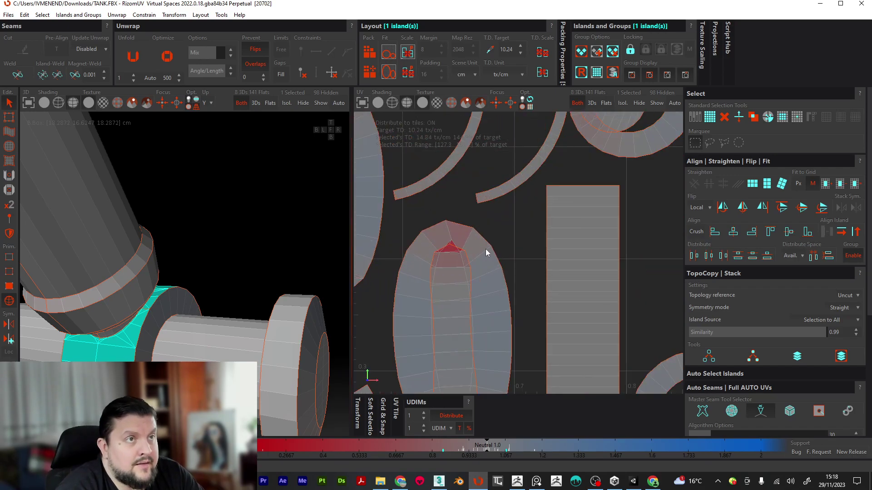
left_click(468, 280)
scroll(433, 289, "down", 4)
scroll(242, 312, "down", 8)
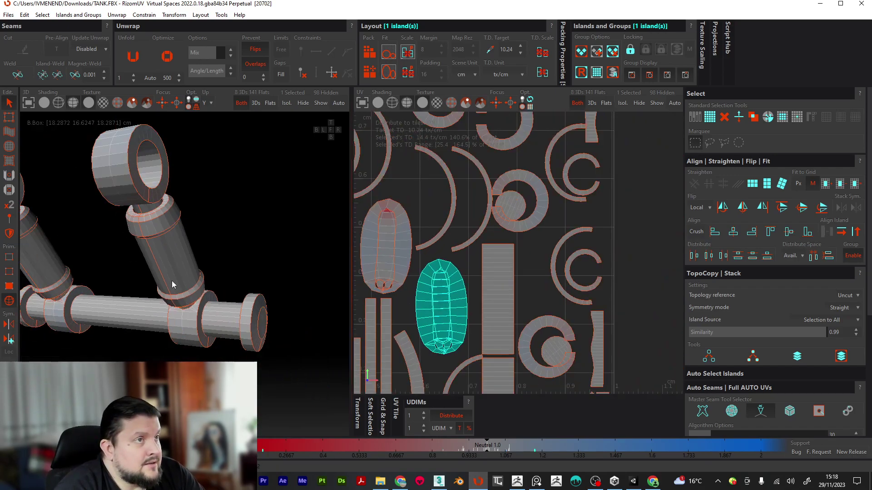
scroll(181, 290, "down", 1)
mouse_move(90, 258)
left_mouse_down("alt")
mouse_move(166, 205)
mouse_move(92, 273)
left_mouse_up("alt")
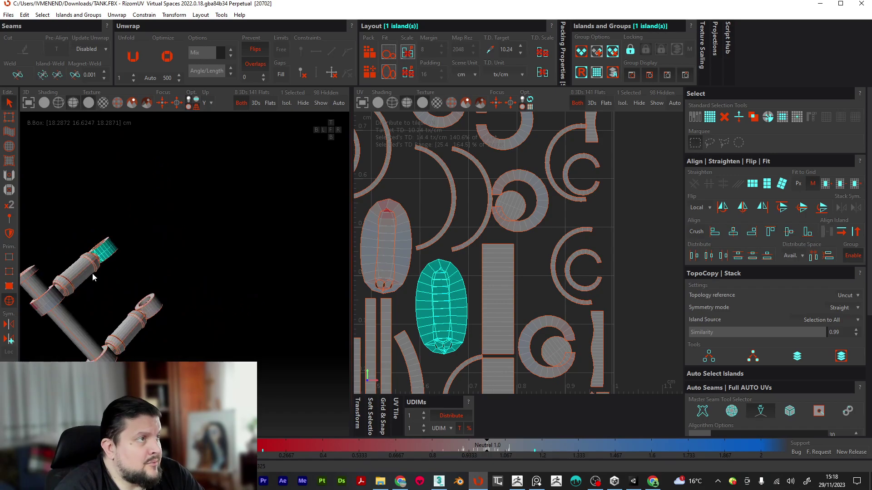
scroll(92, 274, "up", 8)
left_click_drag(107, 212, 159, 229, "alt")
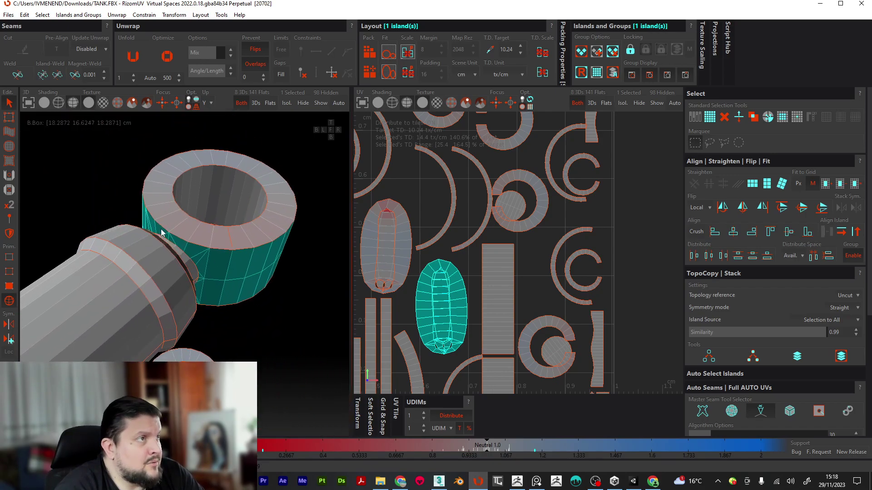
scroll(157, 246, "up", 6)
In edge mode, examine the seams and distortion around the piston's upper ring from several sides.
left_click(9, 271)
left_click(143, 245)
scroll(166, 289, "down", 8)
left_click_drag(176, 285, 154, 358, "alt")
scroll(157, 363, "up", 6)
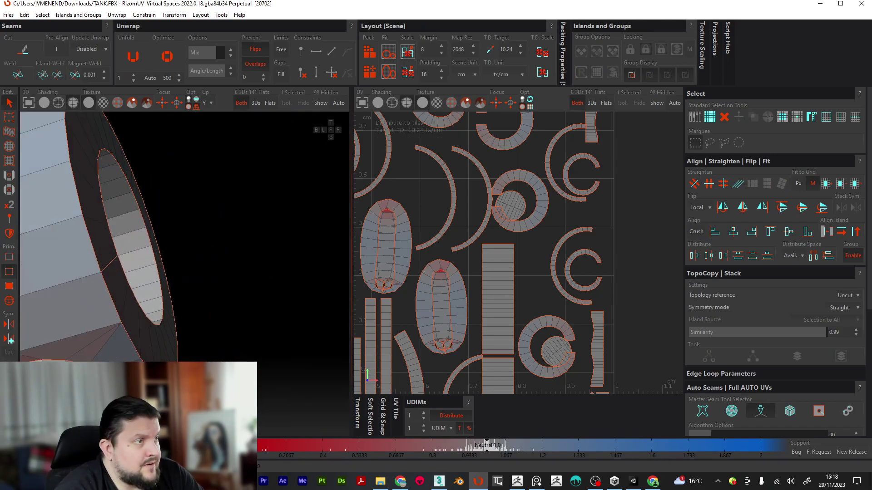
scroll(156, 359, "down", 5)
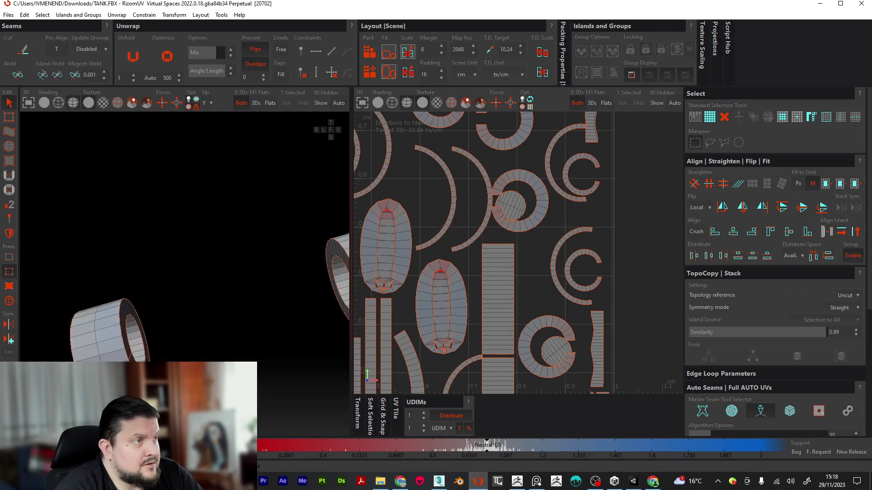
scroll(241, 337, "up", 6)
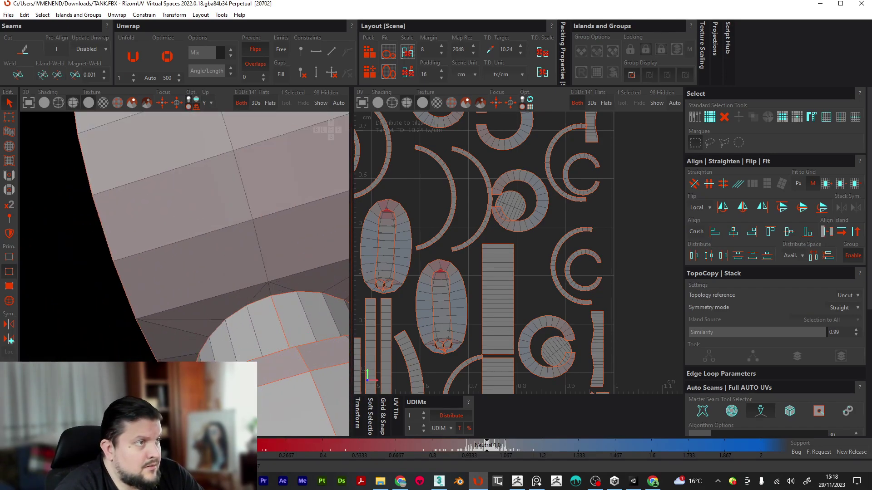
scroll(241, 337, "down", 3)
Select the upper oval ring island in the UV layout and examine its joint with the piston on the model.
left_click(400, 242)
scroll(176, 311, "down", 6)
middle_click_drag(191, 318, 269, 314)
scroll(270, 315, "up", 3)
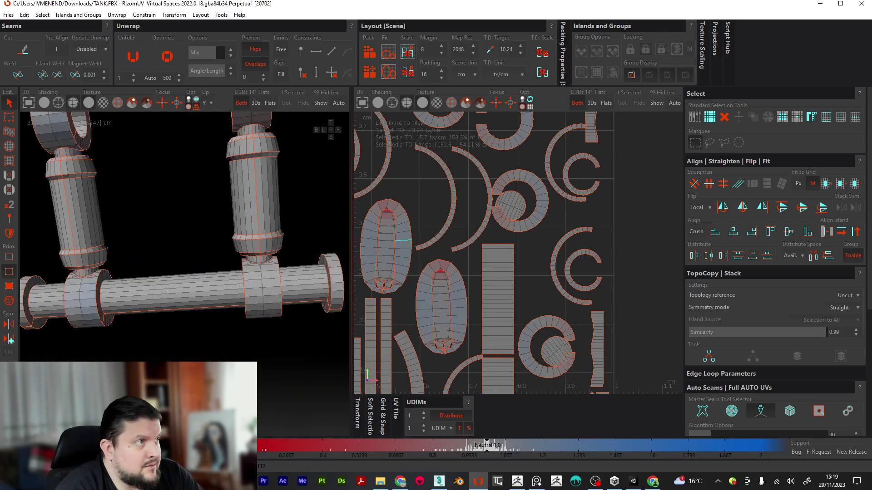
left_click(14, 302)
left_click(389, 255)
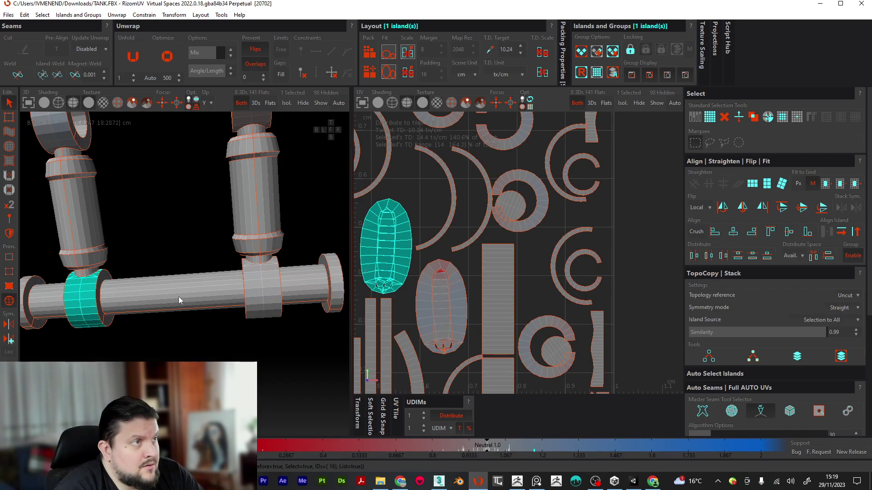
scroll(86, 282, "up", 8)
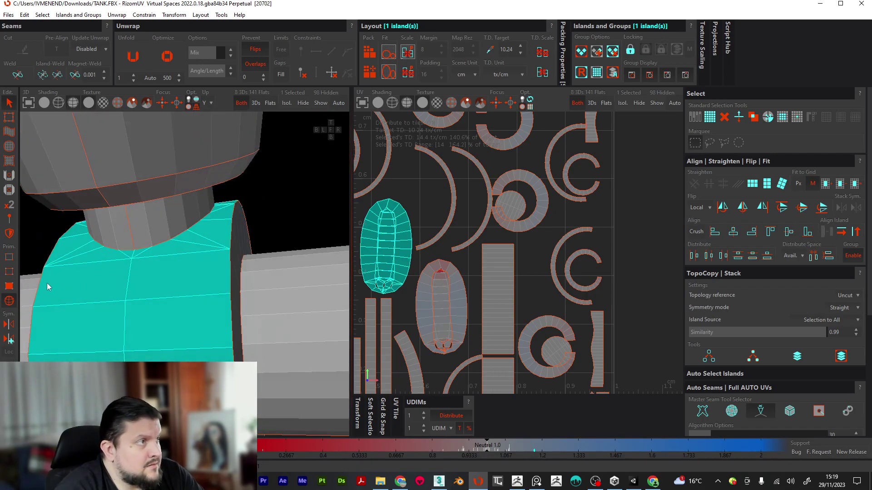
In edge mode, select the edge in the heavily distorted face beside the collar to inspect that corner.
left_click(13, 271)
middle_click_drag(211, 225, 97, 209)
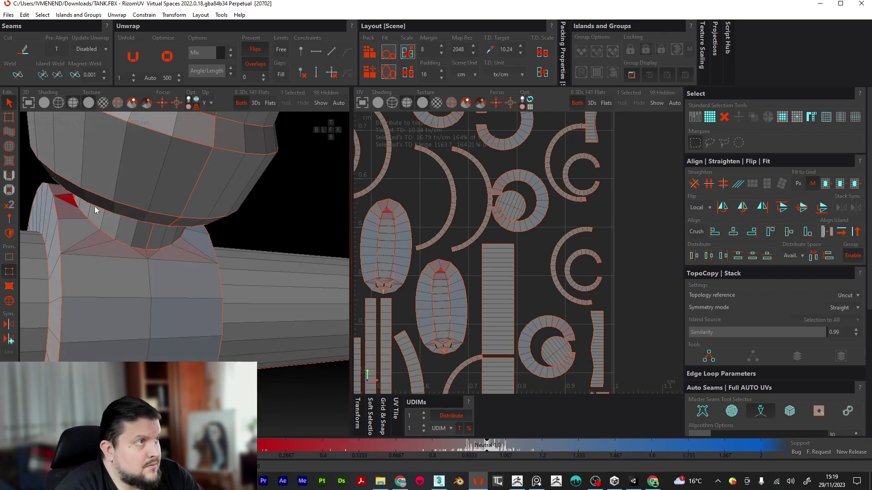
left_click(68, 202)
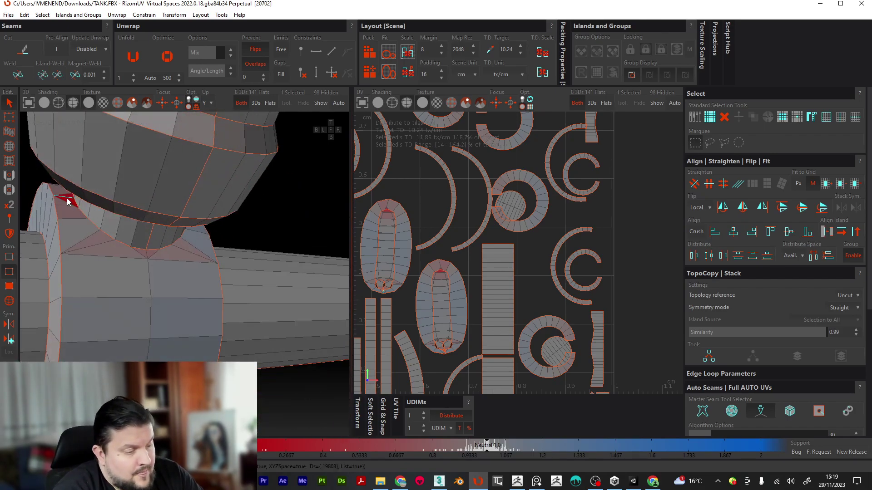
scroll(68, 203, "down", 5)
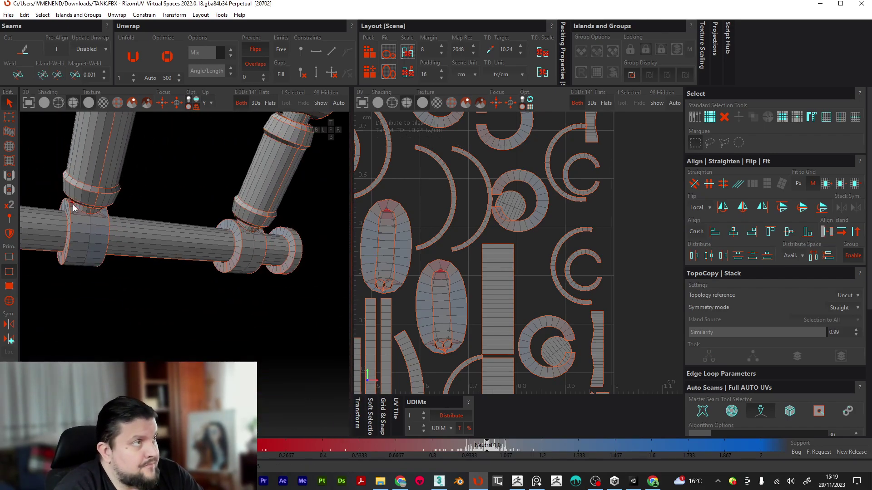
Select the outer band islands of all four piston rings, two on the crossbar and two at the free ends, and unfold them together.
left_click(9, 301)
left_click(91, 251)
left_click(245, 255, "shift")
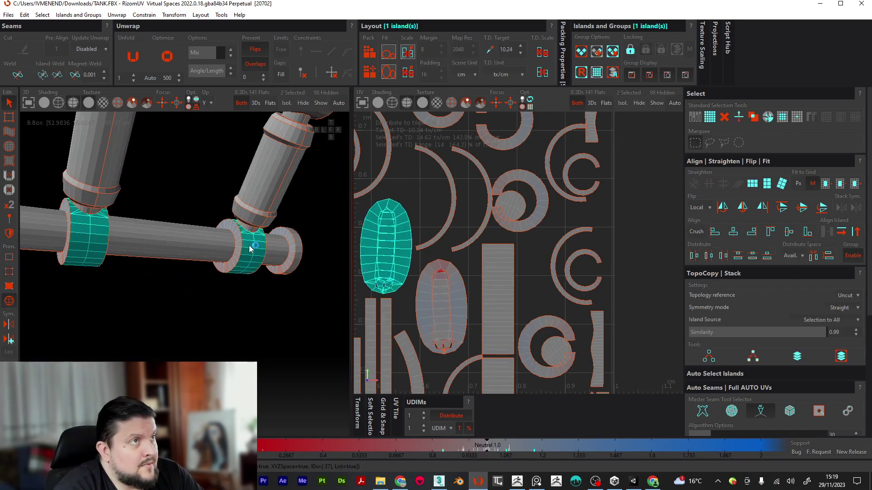
middle_click_drag(236, 211, 263, 270)
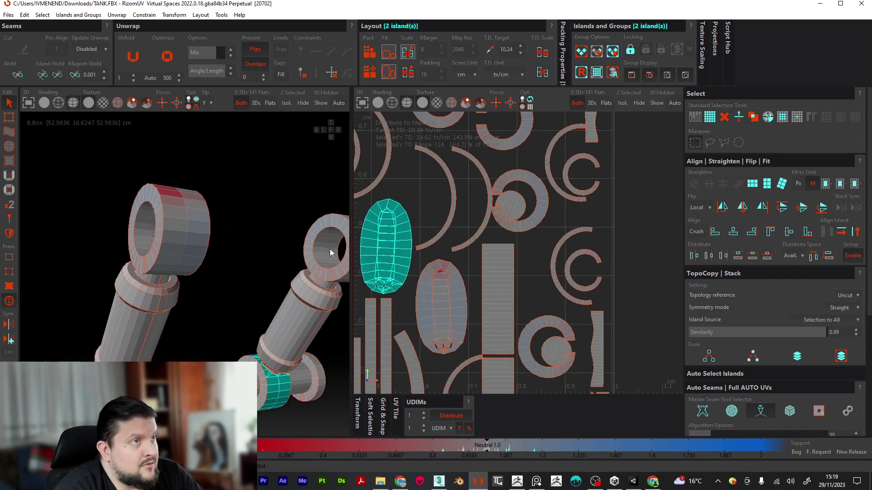
middle_click_drag(318, 263, 265, 270)
left_click(266, 269, "shift")
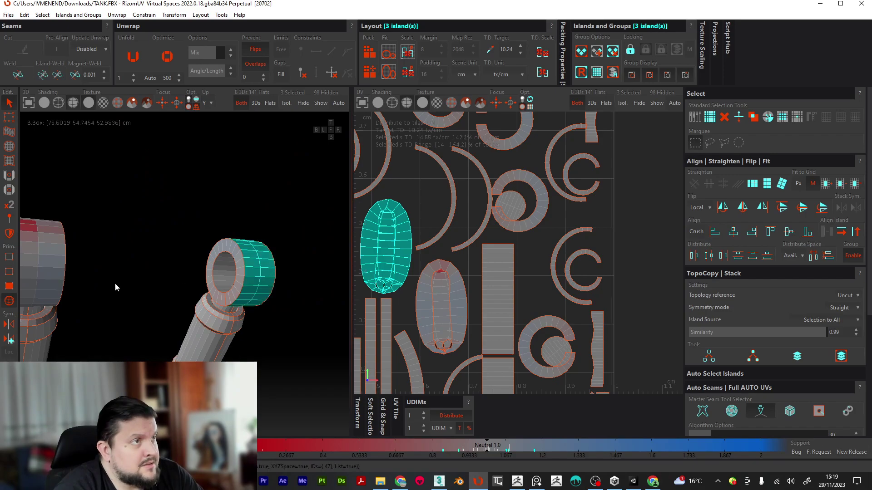
left_click(42, 274, "shift")
left_click(134, 56)
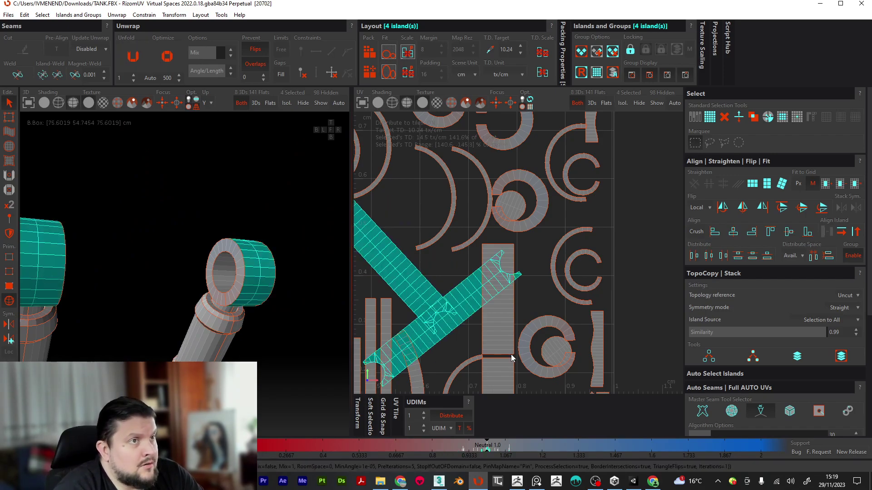
Clear the selection, repack all islands into UV tile 1001, and select the thin arc island near the tile's lower edge.
scroll(503, 338, "down", 5)
left_click(496, 180)
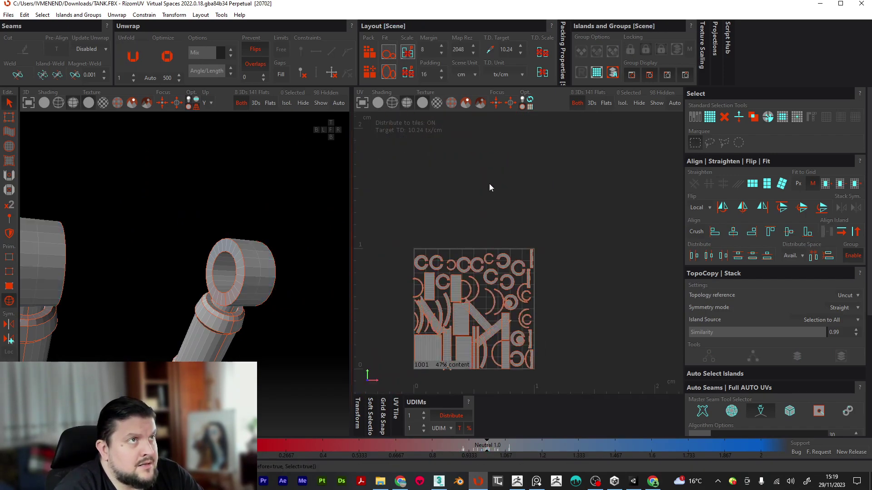
left_click(370, 52)
scroll(496, 363, "up", 4)
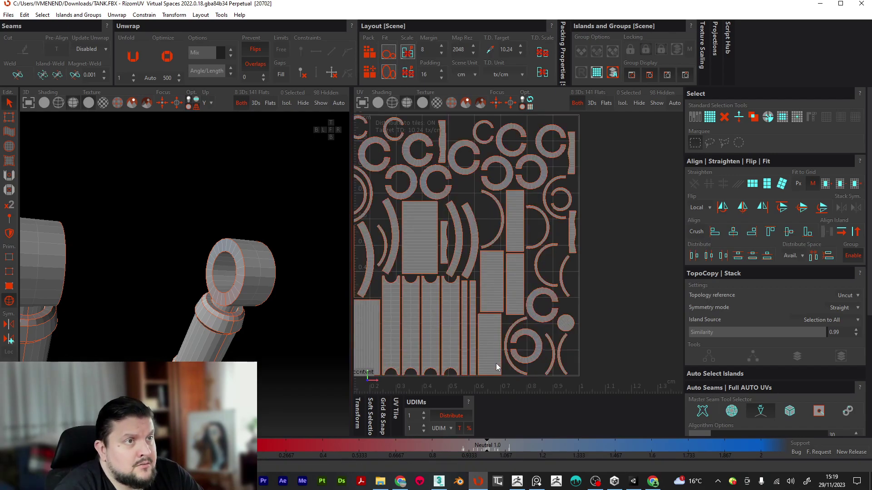
scroll(496, 363, "down", 3)
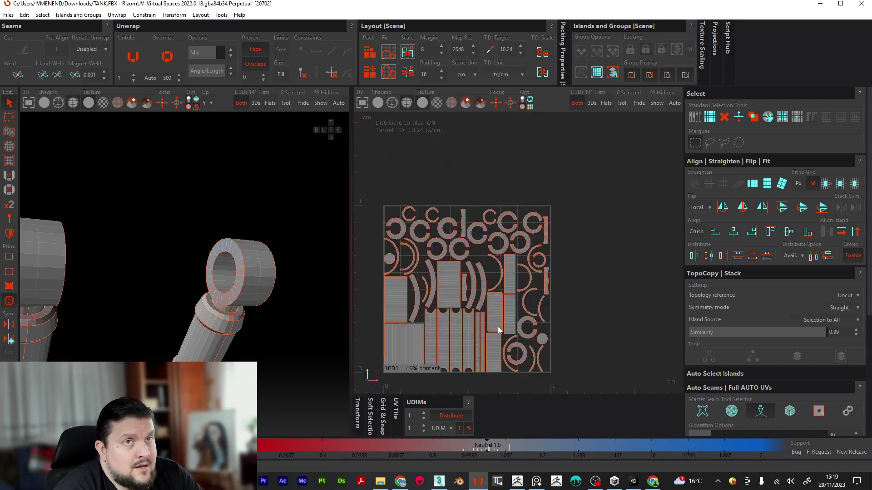
middle_click_drag(497, 326, 521, 312)
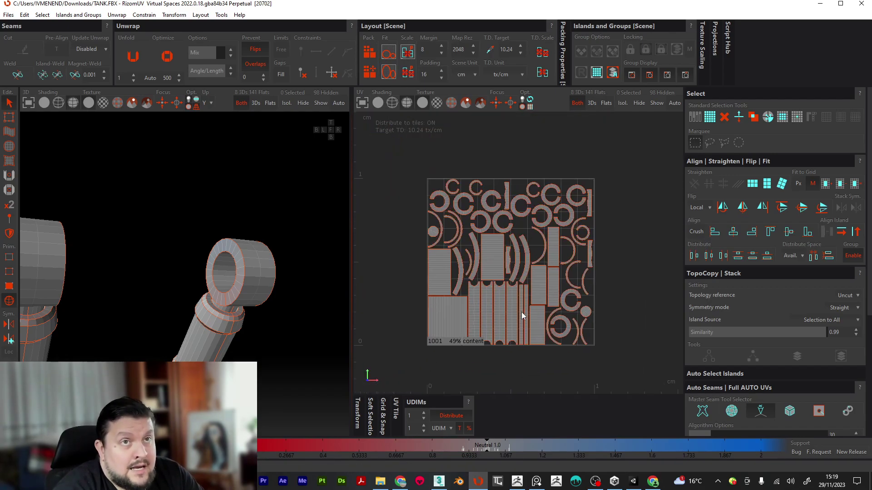
left_click(558, 313)
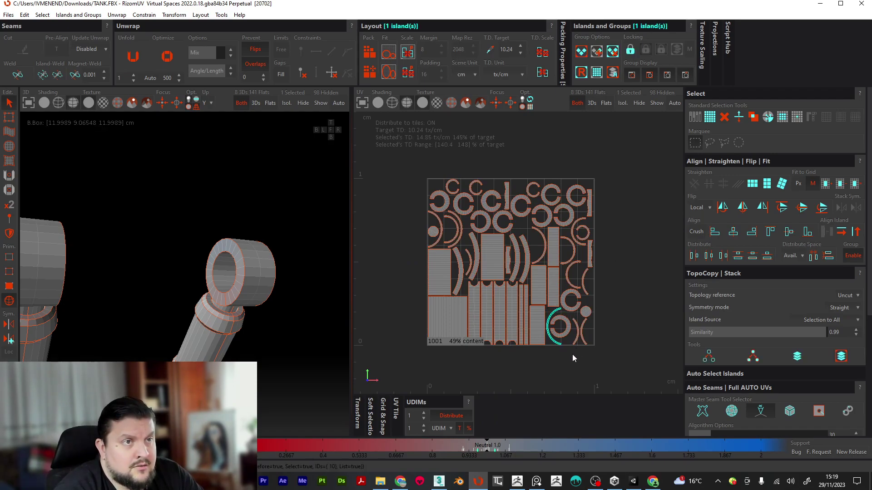
Select the 30 arc and thin ring islands in tile 1001 and straighten them into vertical rectangular strips.
left_click_drag(598, 334, 598, 332, "shift")
left_click_drag(569, 275, 569, 216, "ctrl")
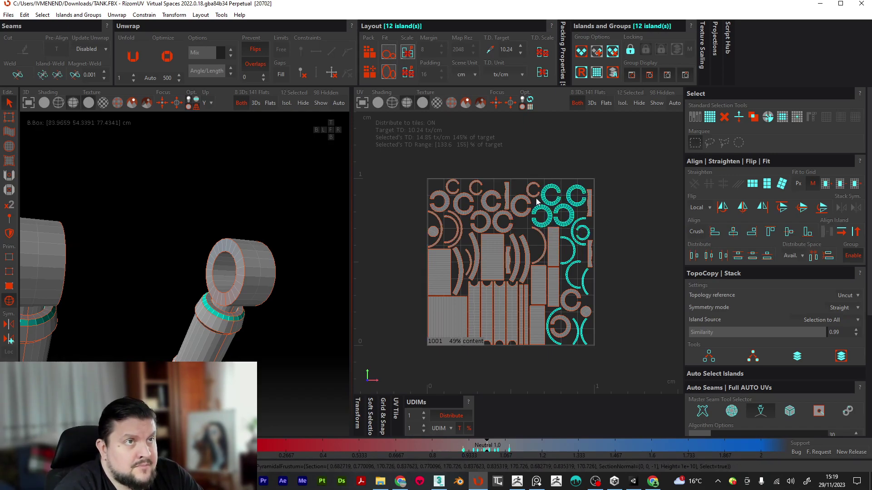
left_click_drag(526, 185, 543, 247, "ctrl")
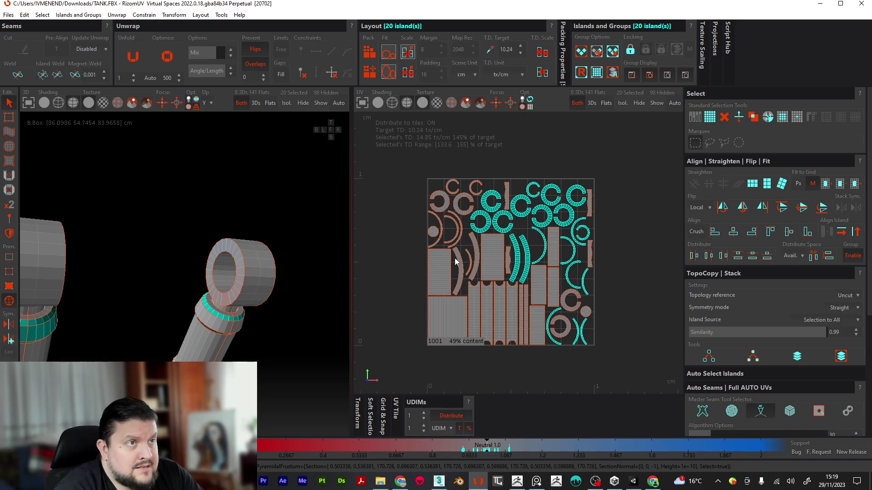
left_click_drag(474, 254, 478, 248, "ctrl")
left_click_drag(434, 219, 465, 227, "ctrl")
left_click_drag(424, 172, 473, 205, "ctrl")
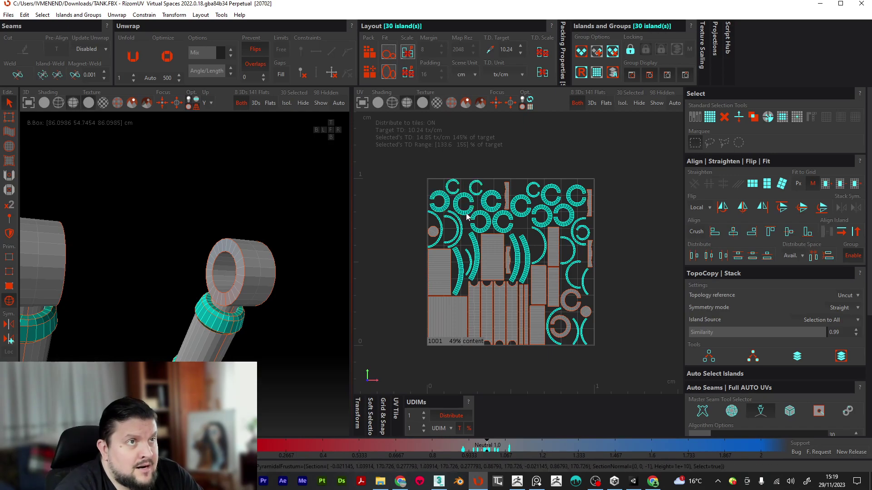
left_click(766, 184)
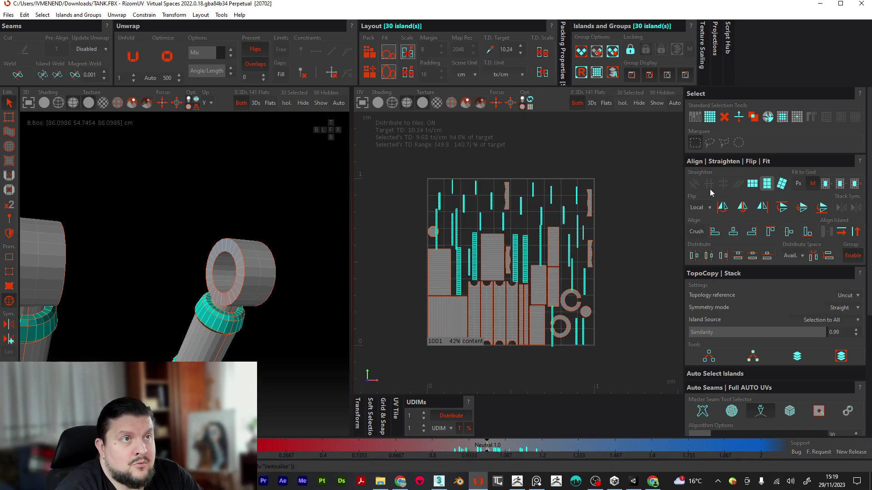
Repack all islands into tile 1001, set the padding to 8 and pack them again.
scroll(469, 259, "up", 3)
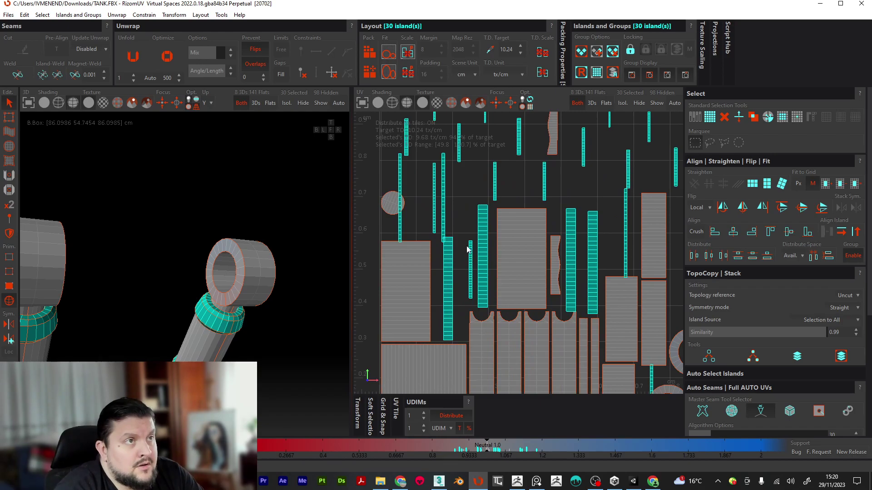
scroll(470, 252, "down", 2)
left_click(369, 52)
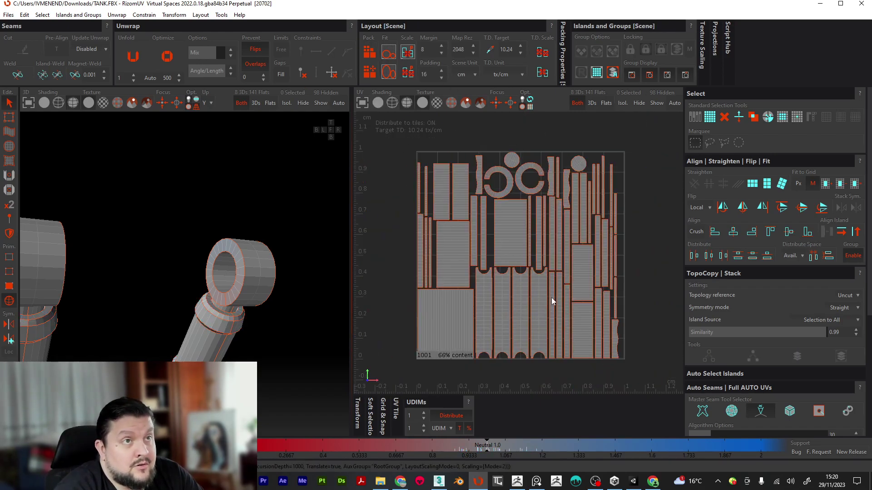
left_click(441, 78)
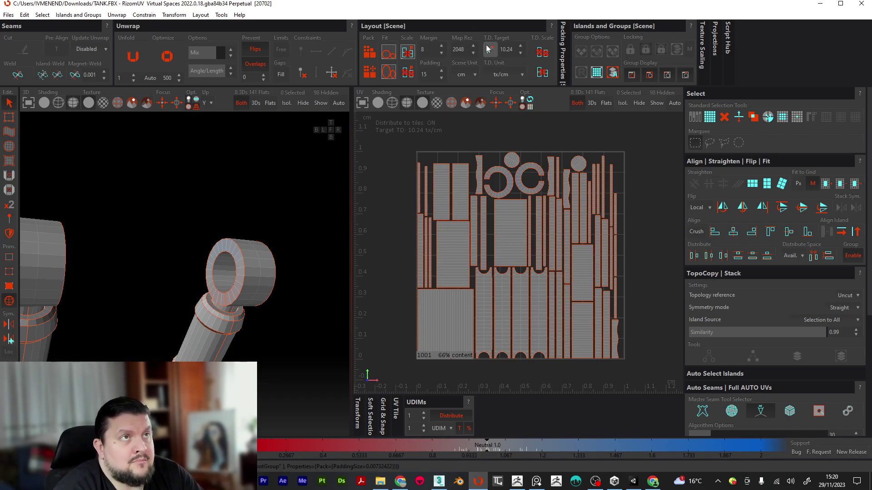
left_click(440, 78)
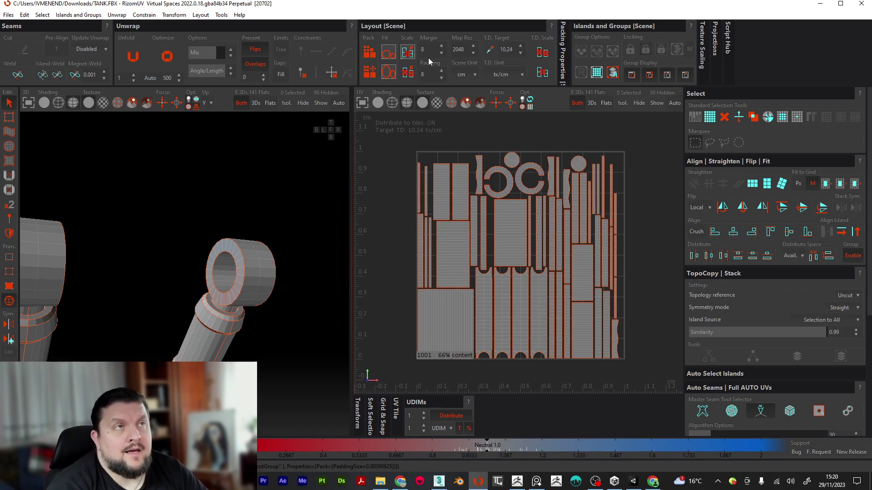
left_click(372, 53)
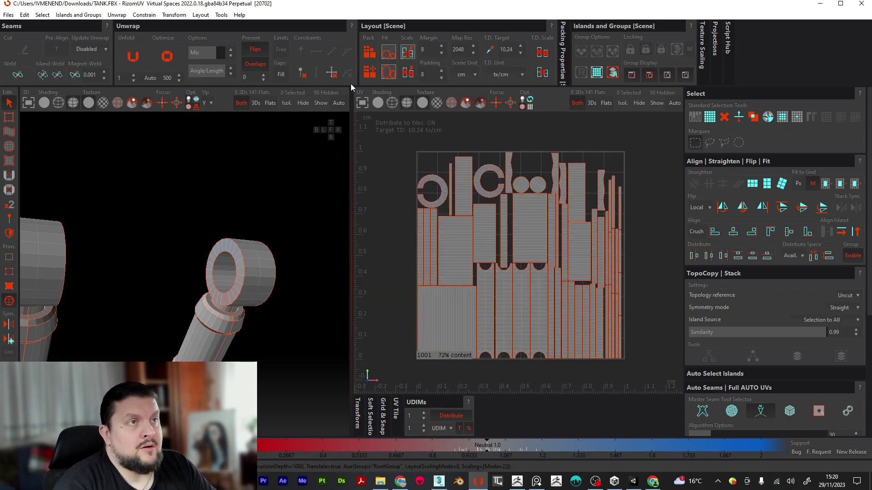
Straighten the two remaining wide ring islands into vertical strips and repack the layout.
left_click(496, 184)
left_click(440, 196, "shift")
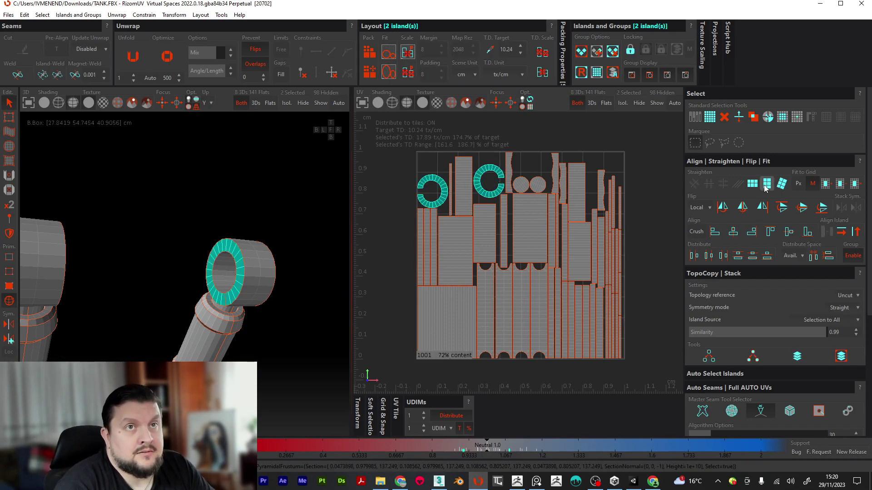
left_click(766, 185)
left_click(412, 144)
left_click(369, 51)
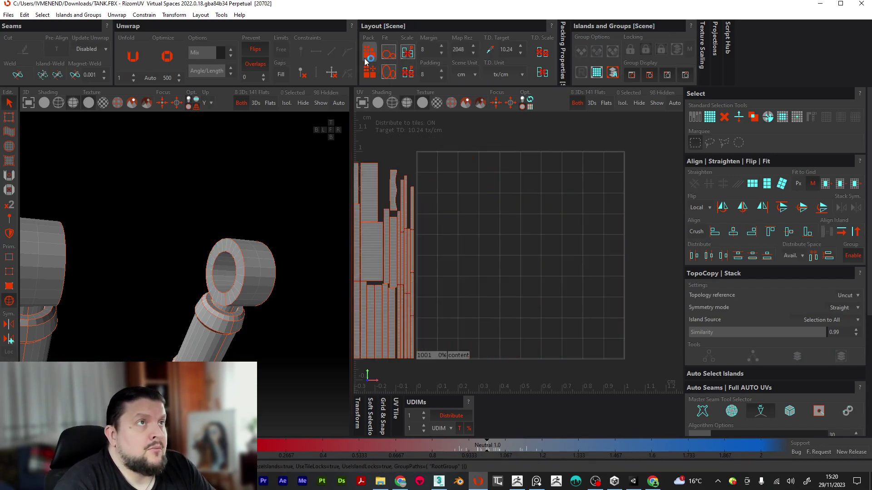
scroll(450, 288, "up", 3)
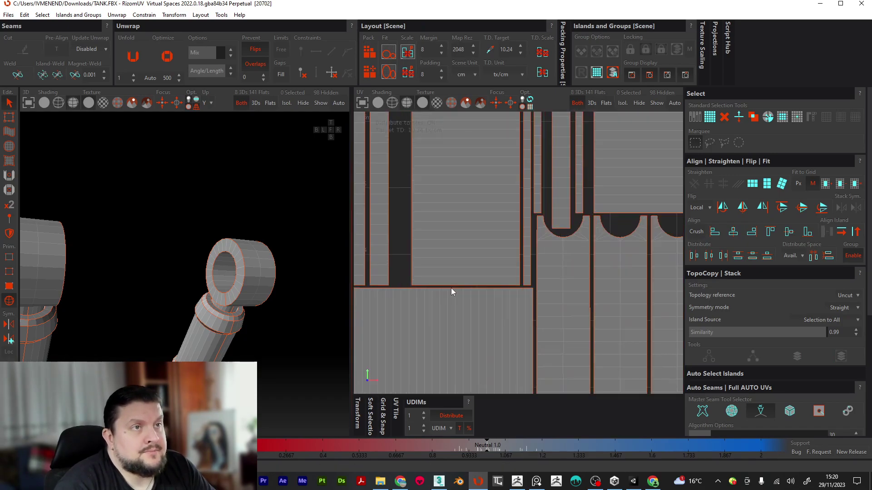
scroll(451, 288, "down", 4)
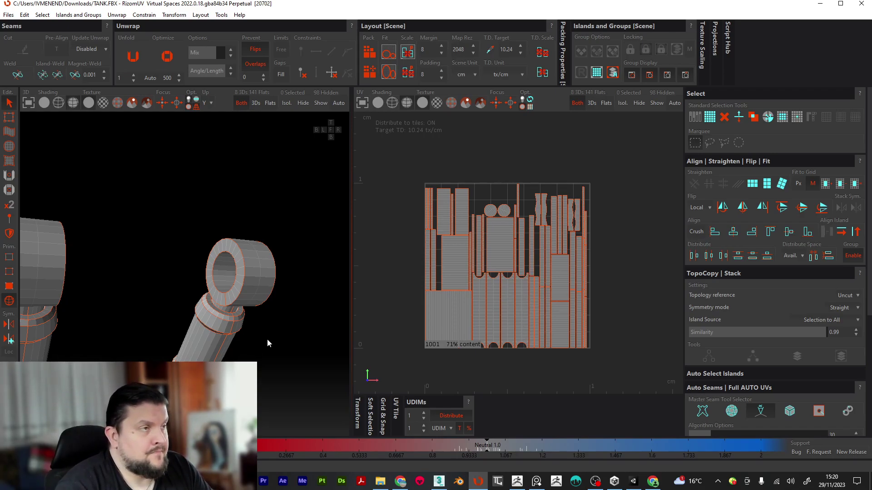
Show the checker texture in both views and examine the end ring, piston collar and whole piston assembly for distortion.
left_click(435, 103)
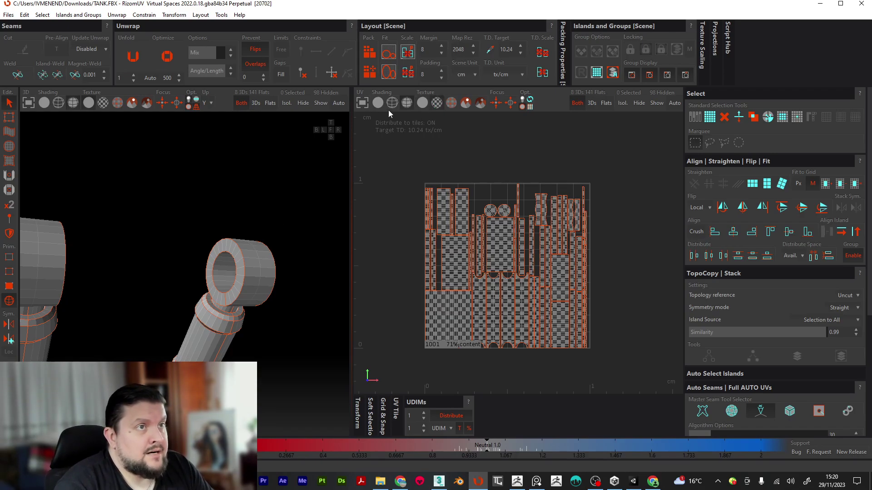
left_click(103, 103)
middle_click_drag(170, 259, 193, 263)
scroll(253, 265, "up", 5)
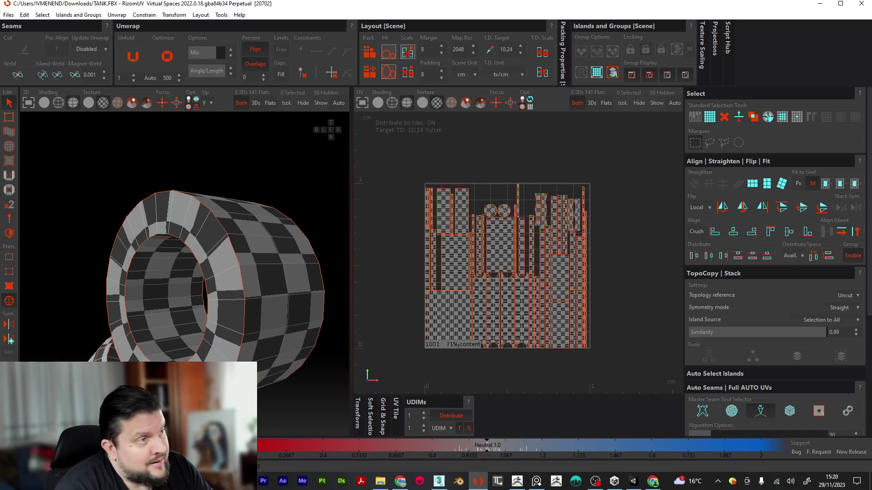
scroll(236, 404, "down", 4)
middle_click_drag(222, 409, 210, 284)
scroll(238, 309, "up", 2)
scroll(231, 260, "up", 5)
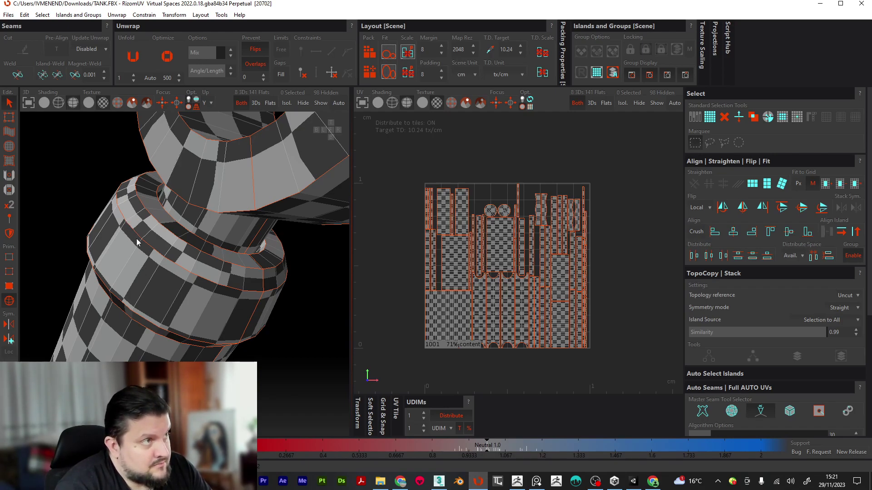
scroll(174, 252, "down", 5)
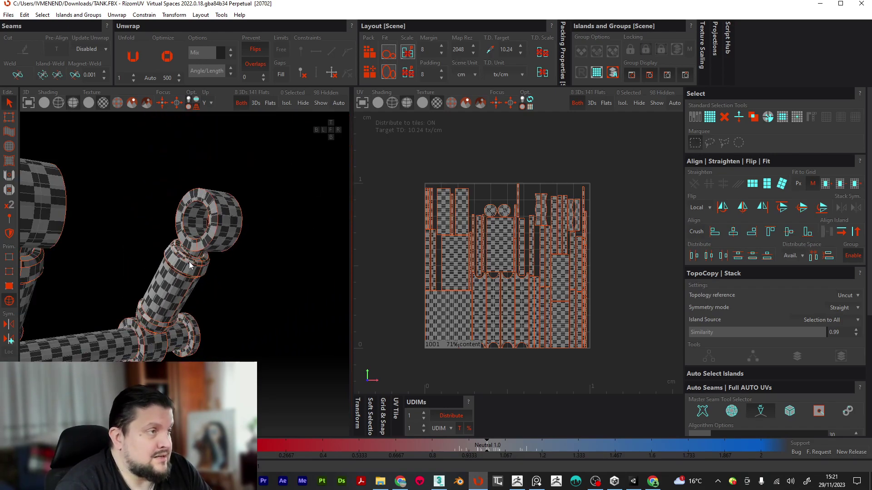
left_click_drag(109, 292, 175, 243, "alt")
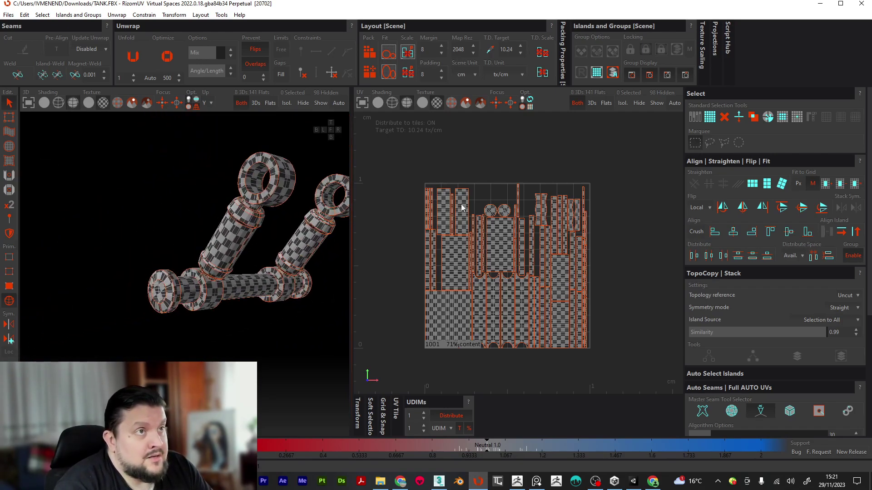
Select all packed piston islands with the transform tool and move them sideways out of tile 1001.
scroll(506, 210, "down", 3)
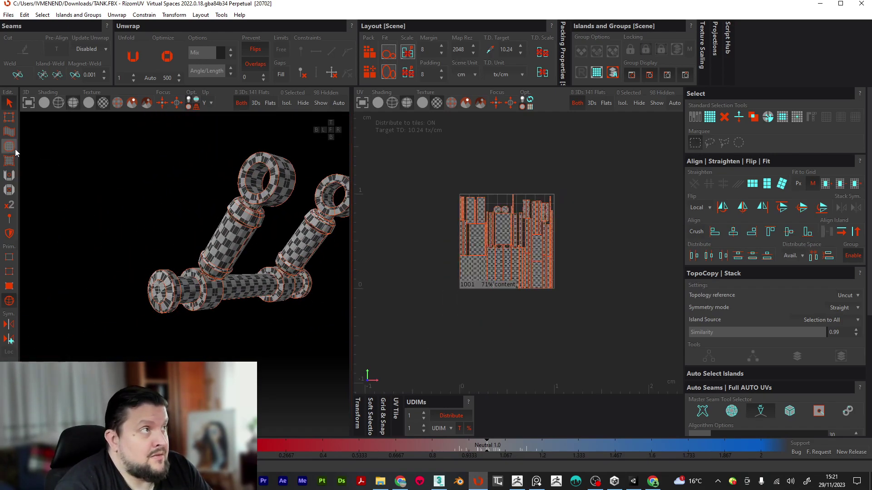
left_click(11, 119)
left_click_drag(443, 310, 609, 159)
left_click_drag(565, 242, 701, 247)
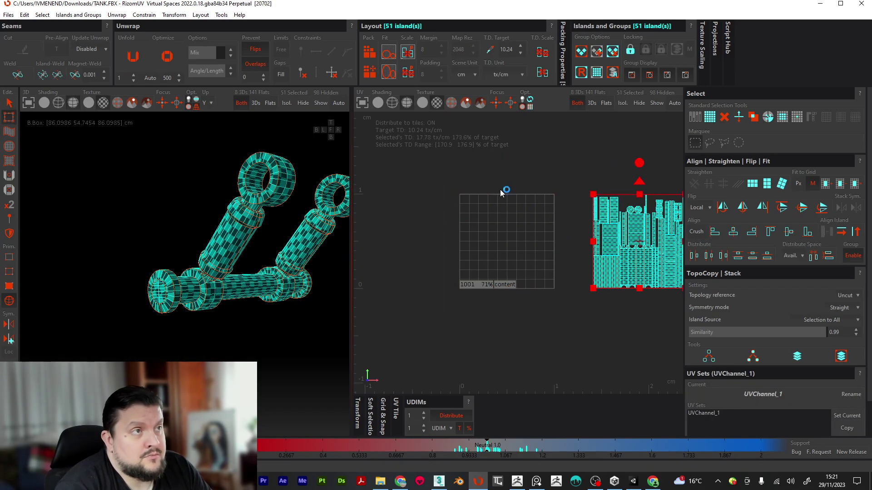
Show all hidden parts, select the central bracket with the two large rings and side pins, and isolate it.
left_click(319, 103)
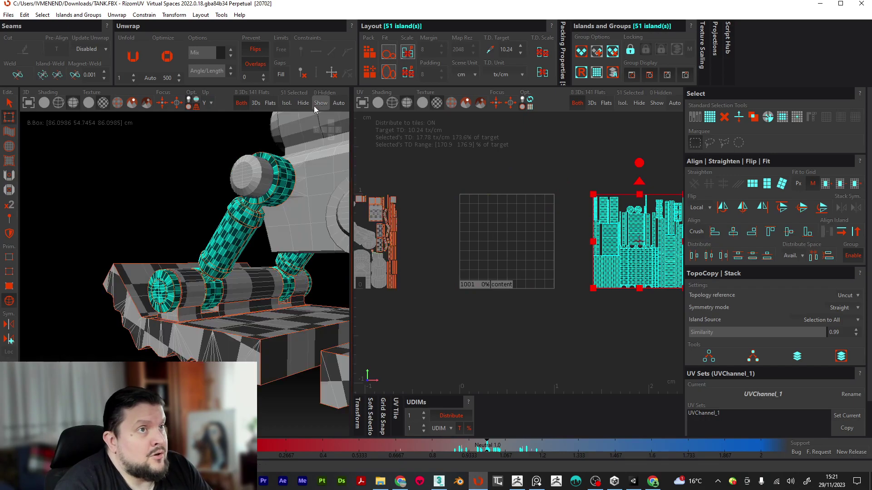
scroll(259, 274, "down", 5)
left_click_drag(254, 274, 222, 289, "alt")
left_click(176, 206)
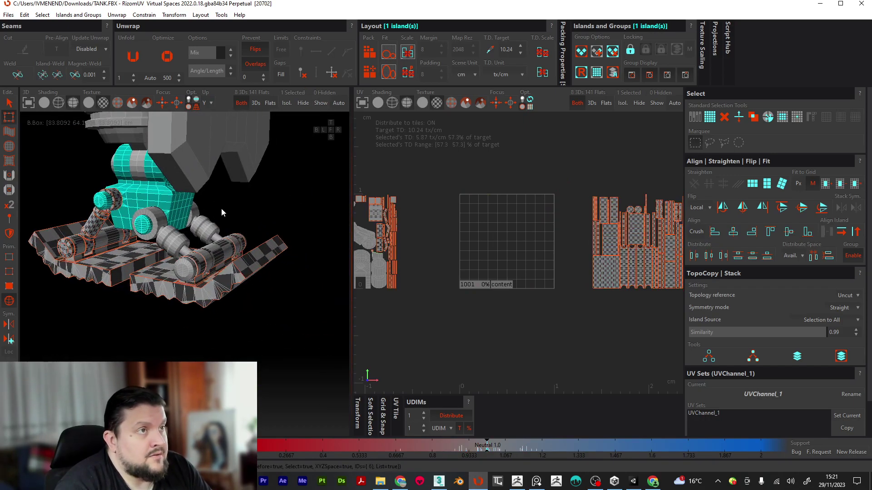
left_click_drag(221, 210, 248, 224, "alt")
left_click(285, 104)
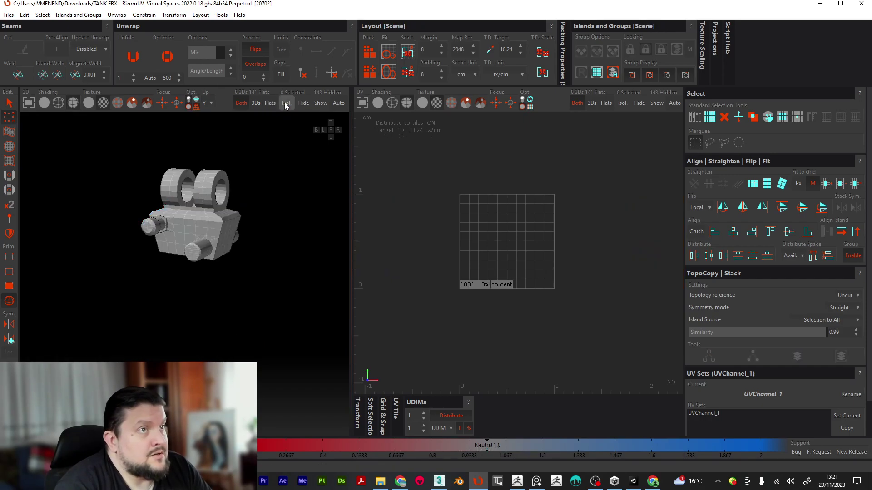
Select the isolated bracket and fully auto-unwrap and pack it with sharp-edge seams at an angle of 30.
middle_click_drag(275, 249, 298, 268, "alt")
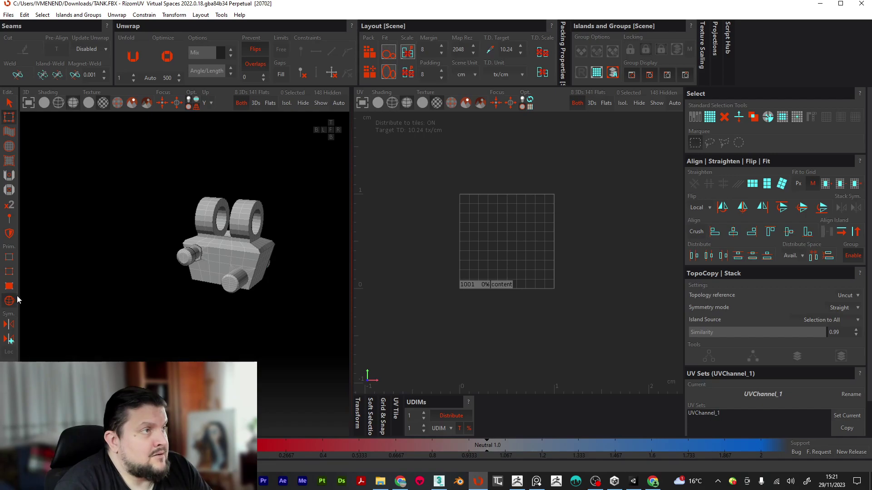
left_click(256, 247)
left_click(8, 117)
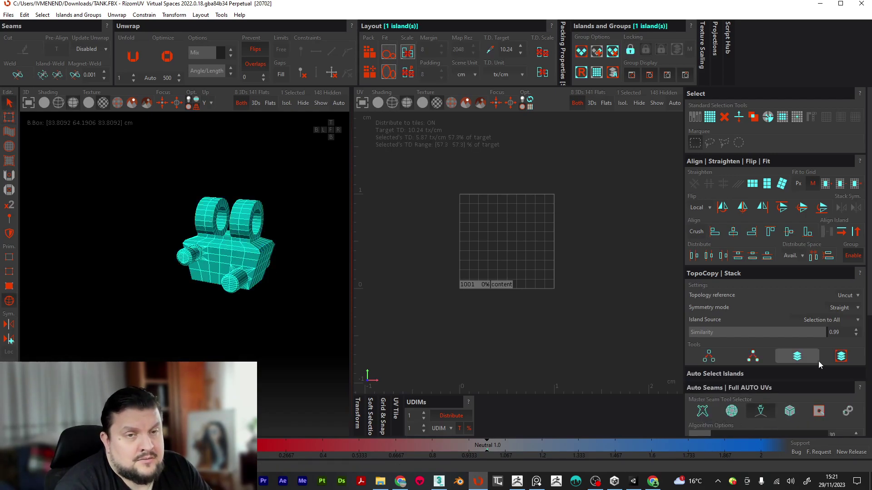
scroll(817, 377, "down", 3)
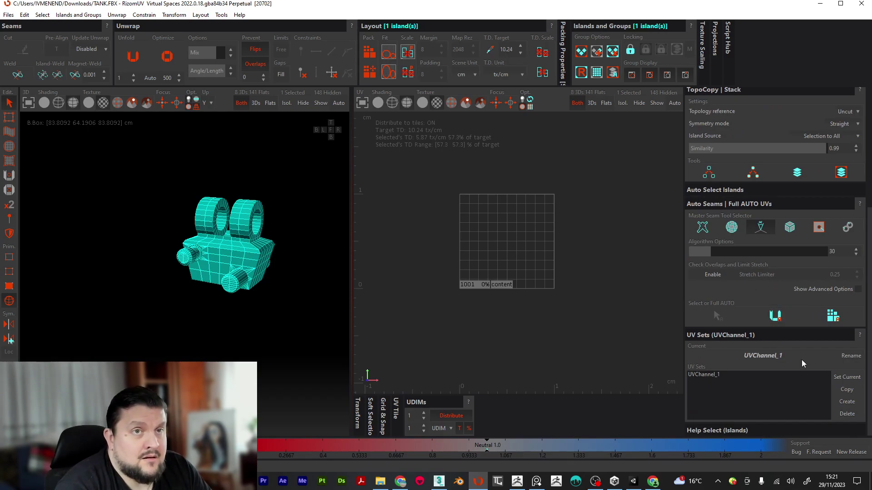
left_click(830, 320)
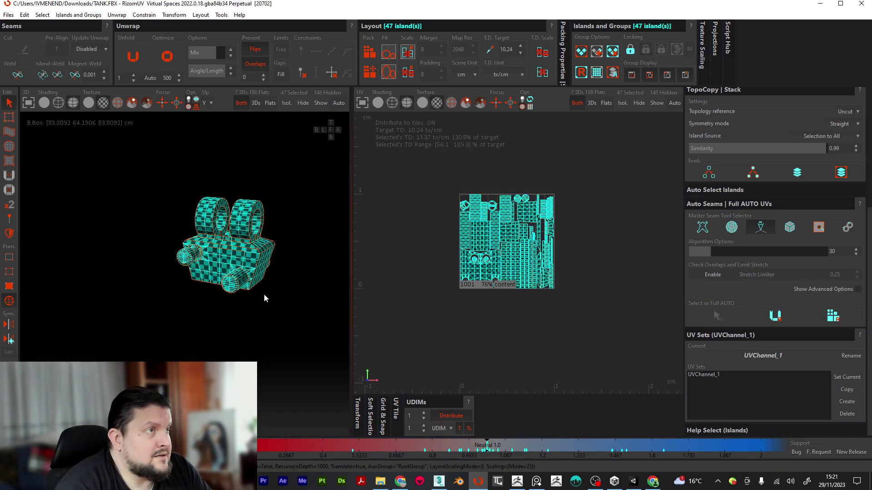
In edge mode, cut the edge loop around the flange where the first side pin meets the bracket body.
scroll(252, 293, "up", 8)
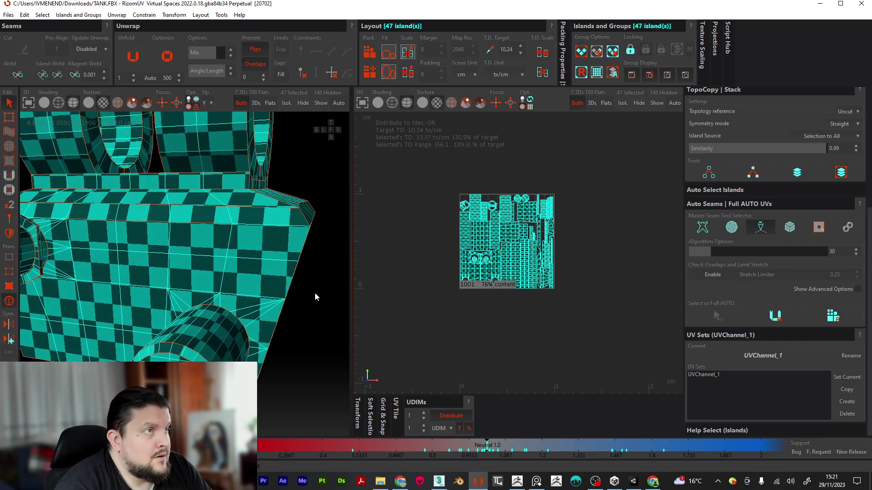
middle_click_drag(301, 271, 260, 313)
middle_click_drag(156, 246, 271, 244)
scroll(182, 296, "up", 6)
middle_click_drag(185, 296, 155, 257)
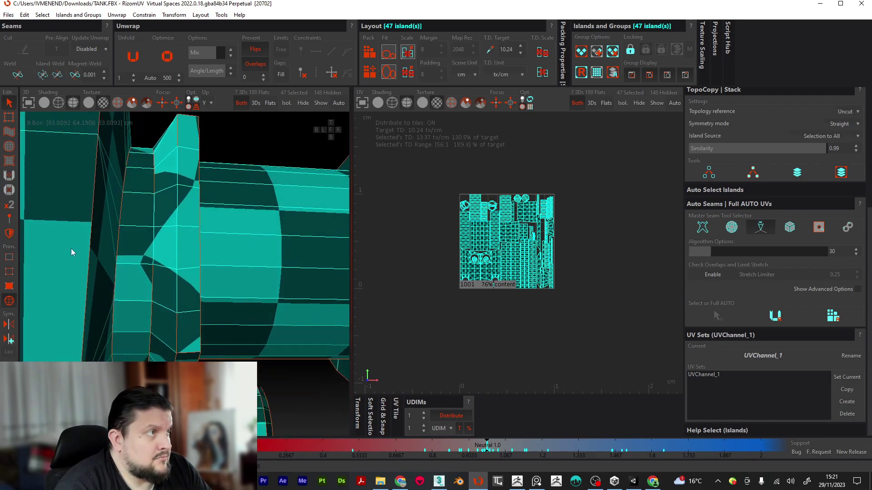
left_click(9, 271)
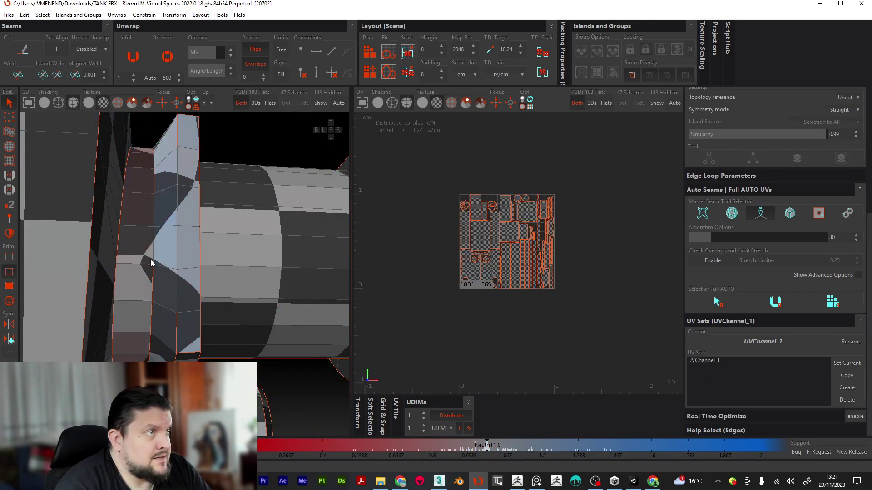
left_click(175, 248)
scroll(161, 266, "down", 3)
middle_click_drag(211, 260, 228, 236)
left_click(218, 246)
key("c")
Cut the matching edge loop around the flange of another side pin on the bracket.
scroll(185, 272, "down", 4)
scroll(172, 248, "down", 3)
scroll(172, 249, "down", 3)
middle_click_drag(349, 217, 282, 223)
scroll(264, 222, "up", 6)
double_click(245, 203)
key("c")
middle_click_drag(216, 252, 287, 236)
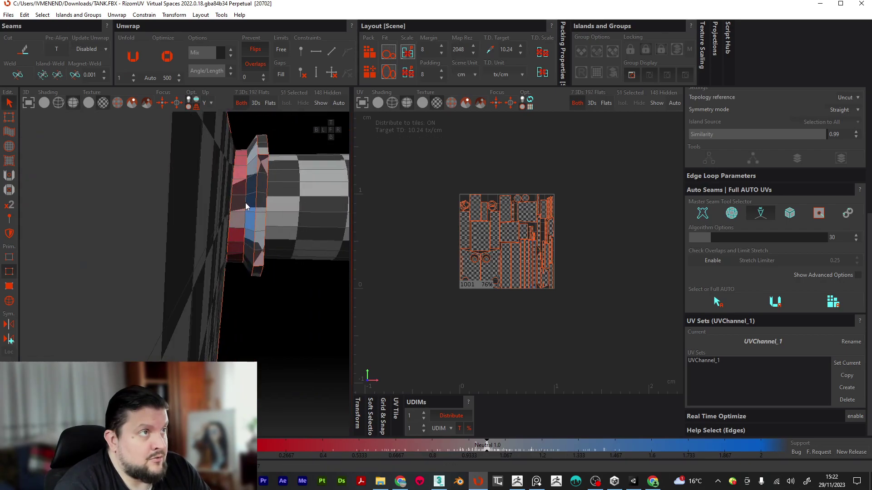
Cut two edge loops around the flange of the pin on the bracket's opposite side.
middle_click_drag(246, 202, 186, 213)
double_click(192, 213)
key("c")
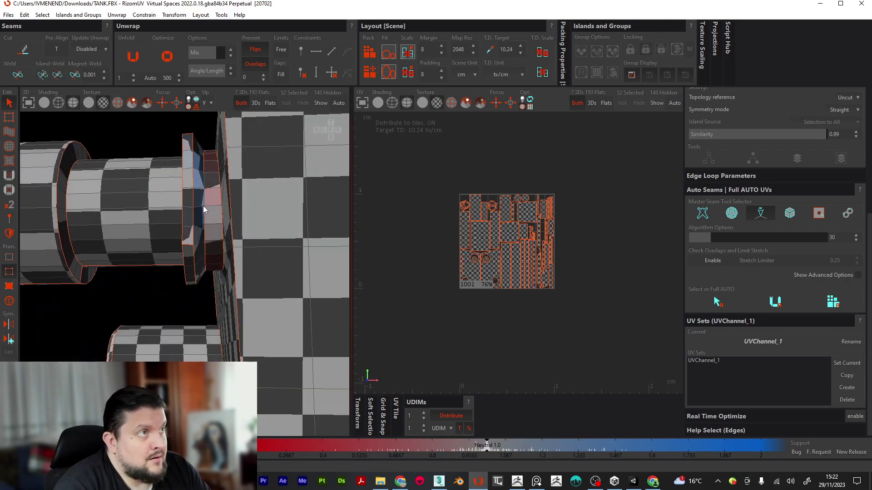
double_click(203, 203)
key("c")
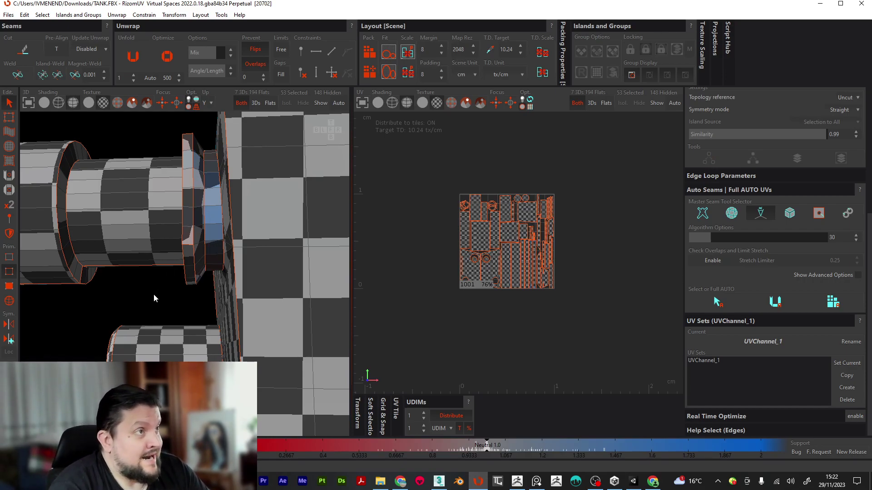
Check the checkered bracket as a whole and turn off the checker texture in the UV view.
scroll(154, 284, "down", 2)
middle_click_drag(154, 284, 176, 258)
scroll(490, 284, "up", 5)
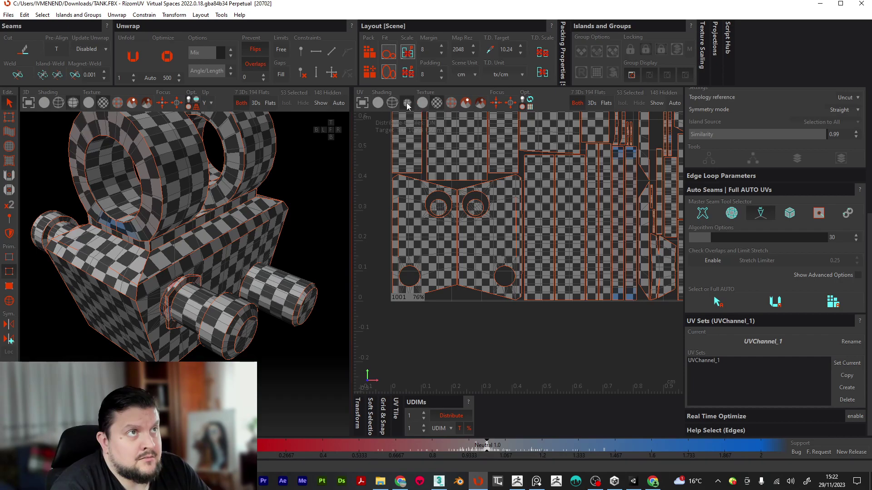
left_click(421, 104)
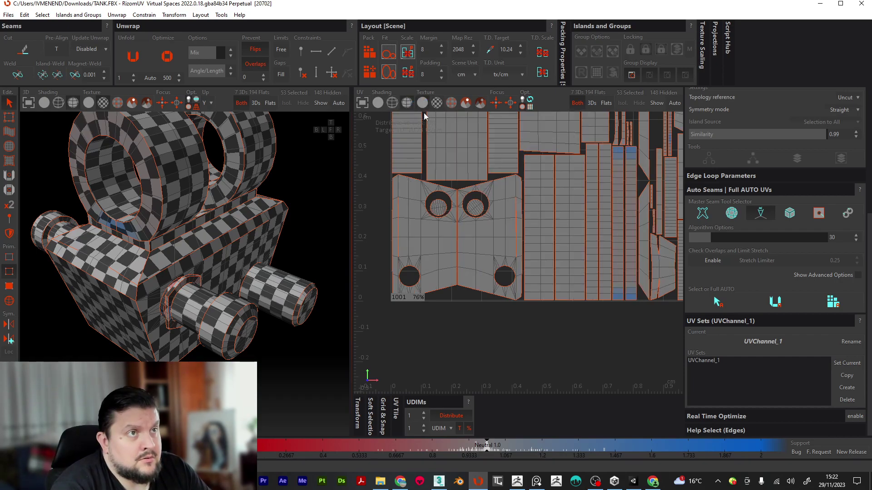
Examine the island with two partial splits in the layout and locate its sloped end face on the bracket.
middle_click_drag(528, 187, 509, 193)
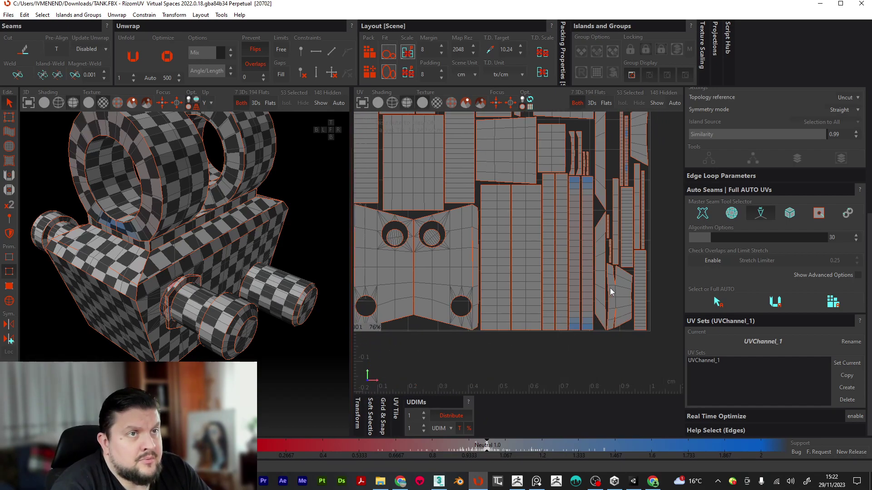
scroll(611, 289, "up", 3)
left_click(601, 265)
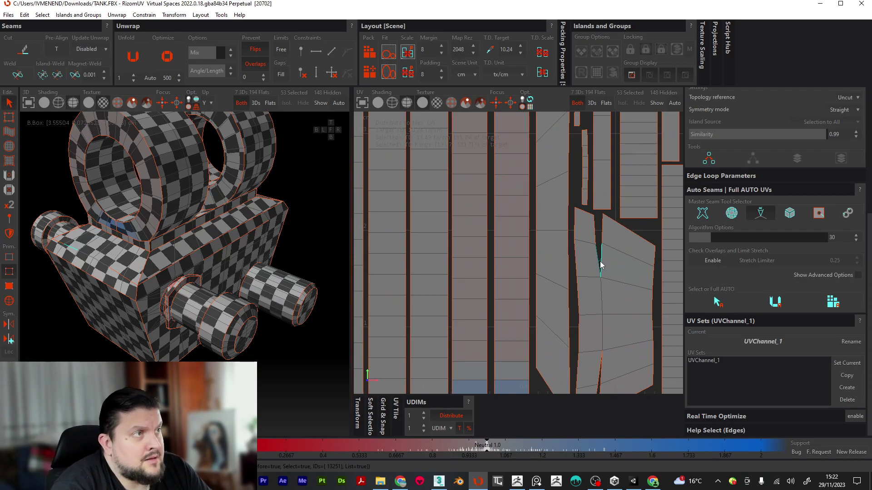
scroll(225, 315, "down", 3)
middle_click_drag(176, 340, 294, 216, "alt")
left_click(9, 301)
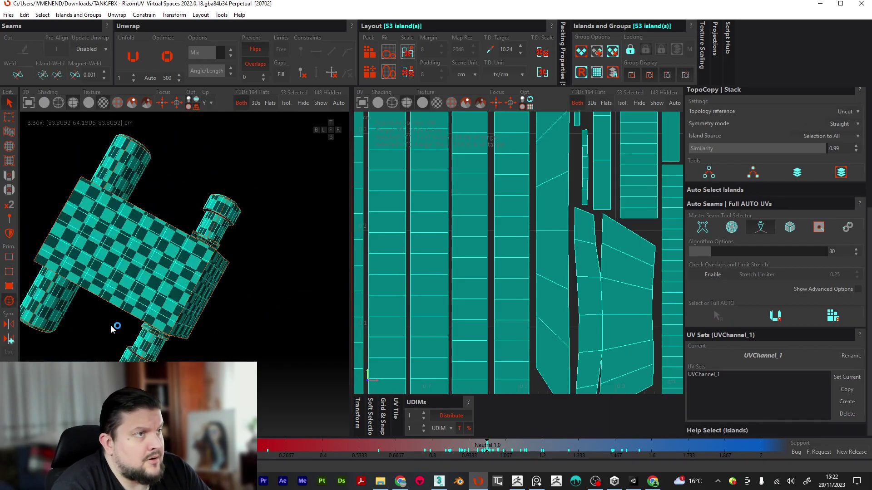
left_click(590, 301)
middle_click_drag(152, 270, 195, 341, "alt")
middle_click_drag(184, 212, 9, 249)
scroll(224, 340, "up", 4)
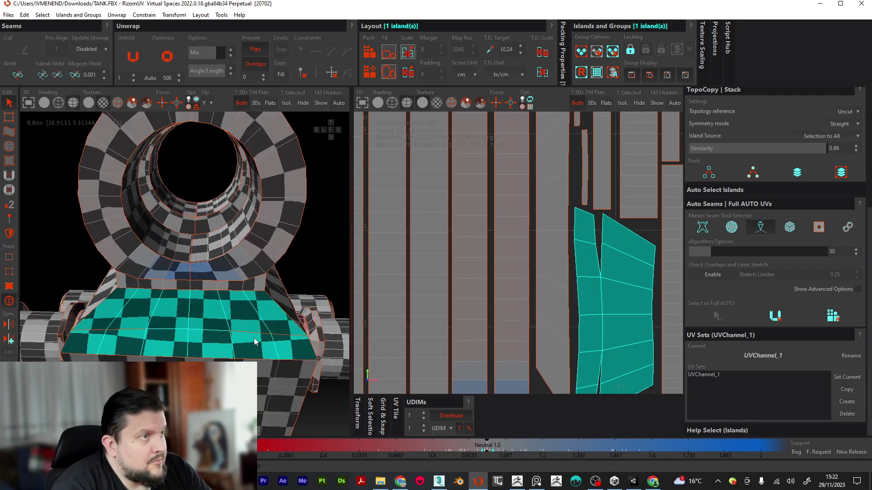
In edge mode, cut the remaining uncut edges across the bracket's sloped end face to split its island.
left_click(10, 272)
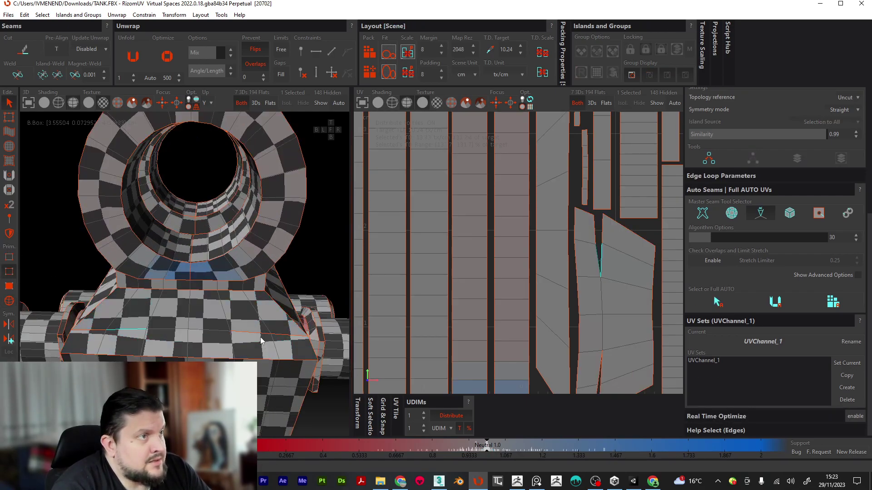
middle_click_drag(258, 344, 194, 361, "alt")
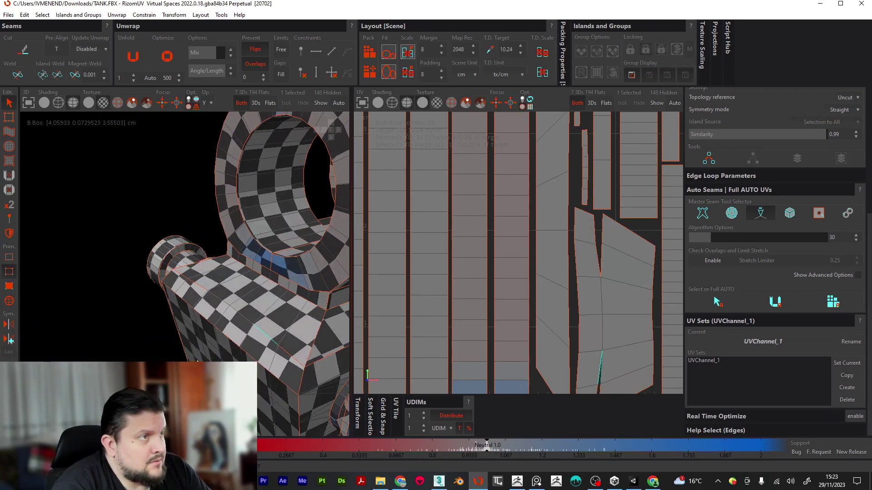
double_click(248, 316)
key("c")
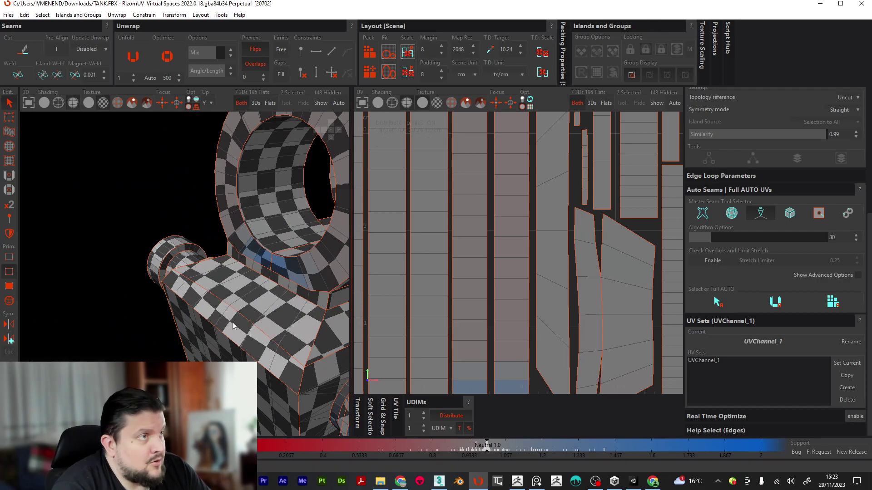
Cut the remaining uncut edges that run lengthwise along the bracket's long bevelled side.
scroll(232, 325, "down", 4)
middle_click_drag(255, 329, 205, 339, "alt")
scroll(220, 315, "up", 4)
middle_click_drag(239, 311, 303, 381, "alt")
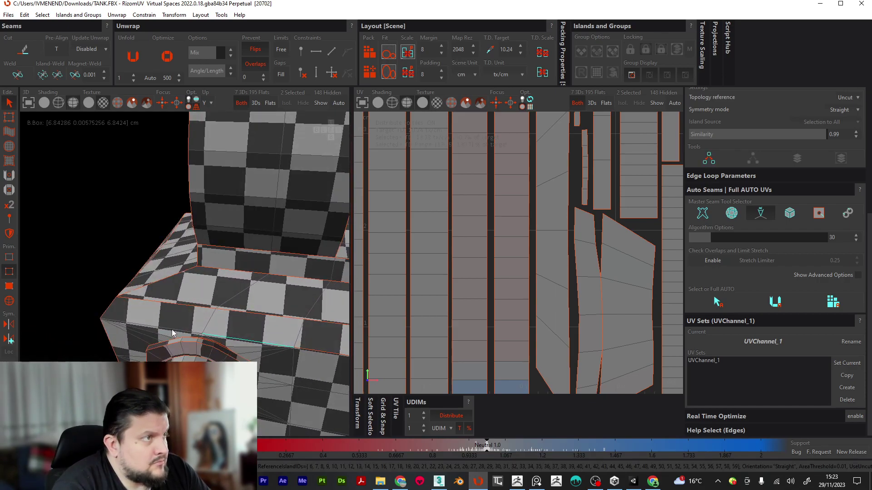
middle_click_drag(282, 353, 270, 260, "alt")
scroll(273, 344, "down", 5)
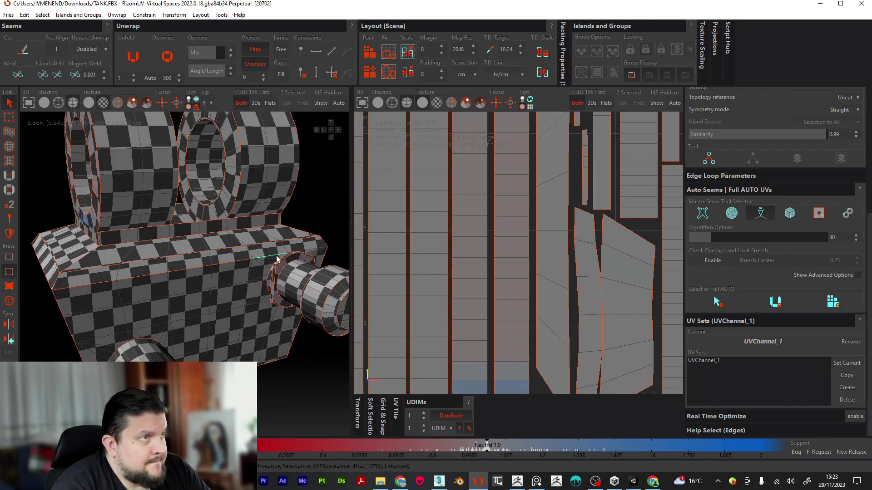
left_click(306, 250)
left_click_drag(293, 279, 256, 274, "alt")
middle_click_drag(292, 202, 295, 282, "alt")
left_click_drag(295, 282, 221, 277, "alt")
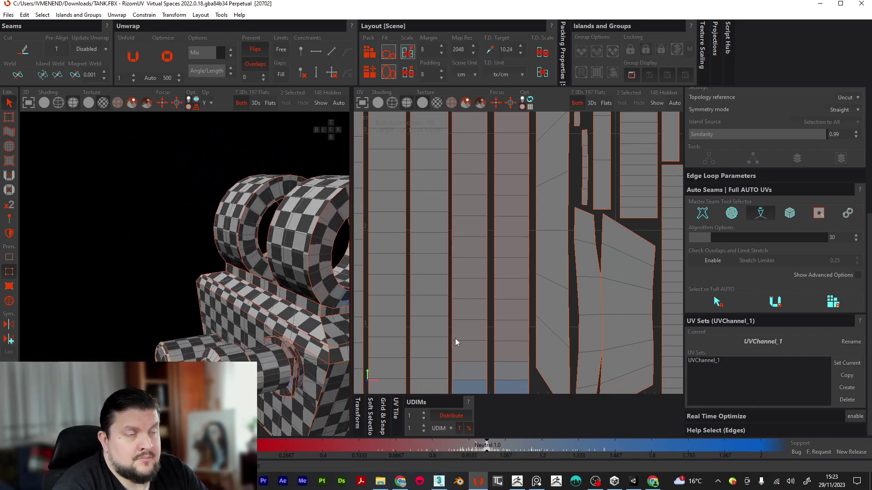
Optimize the bracket's recut UV islands and repack them in the tile.
scroll(467, 331, "down", 6)
left_click(168, 66)
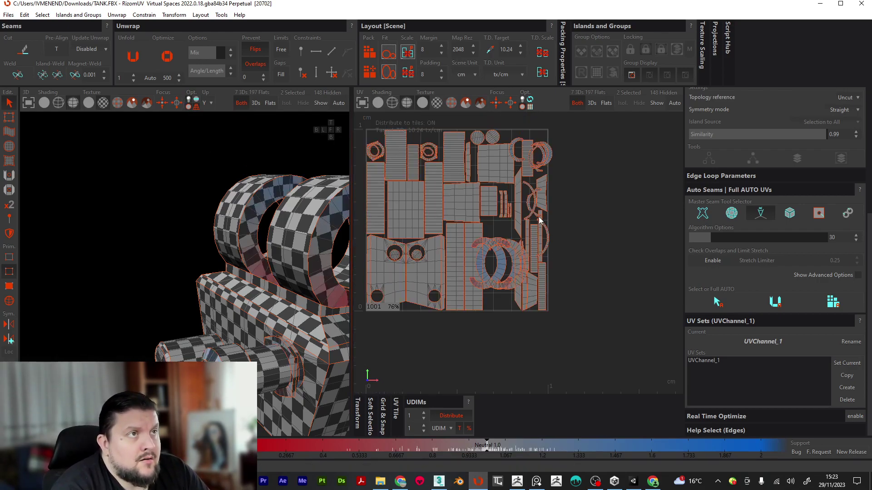
left_click(371, 56)
In island mode, select the two large C-shaped rings and the two small arcs inside them, and optimize all four.
middle_click_drag(454, 254, 524, 263)
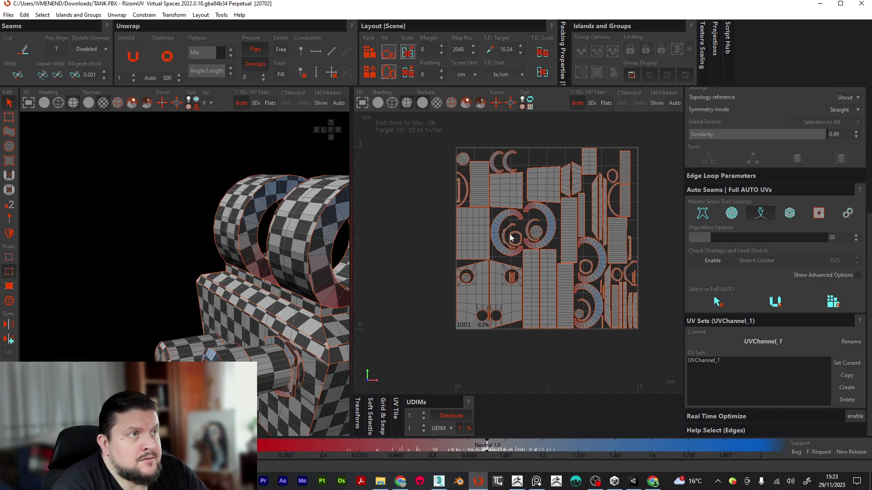
scroll(318, 286, "up", 2)
scroll(506, 243, "up", 5)
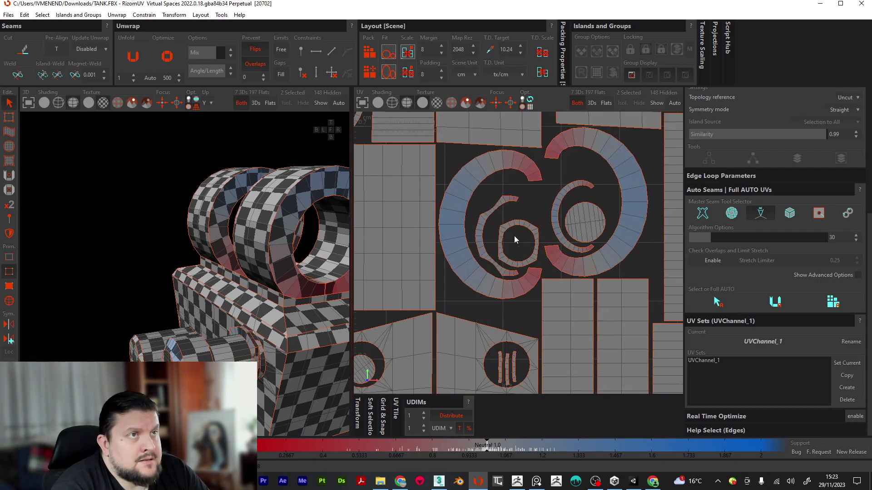
left_click_drag(455, 159, 516, 233)
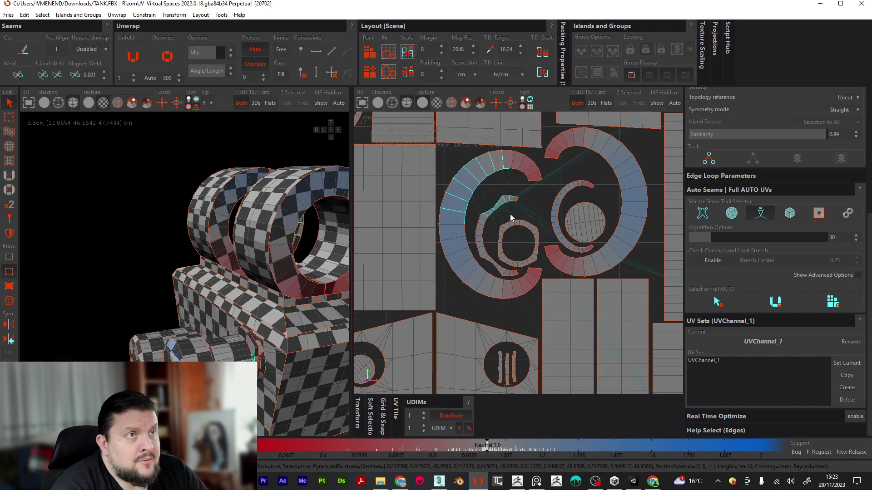
left_click(8, 301)
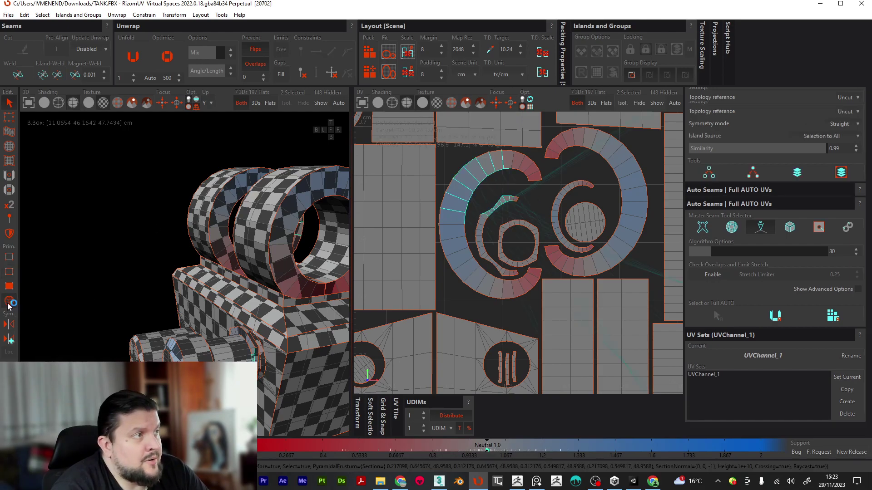
left_click_drag(447, 162, 517, 213)
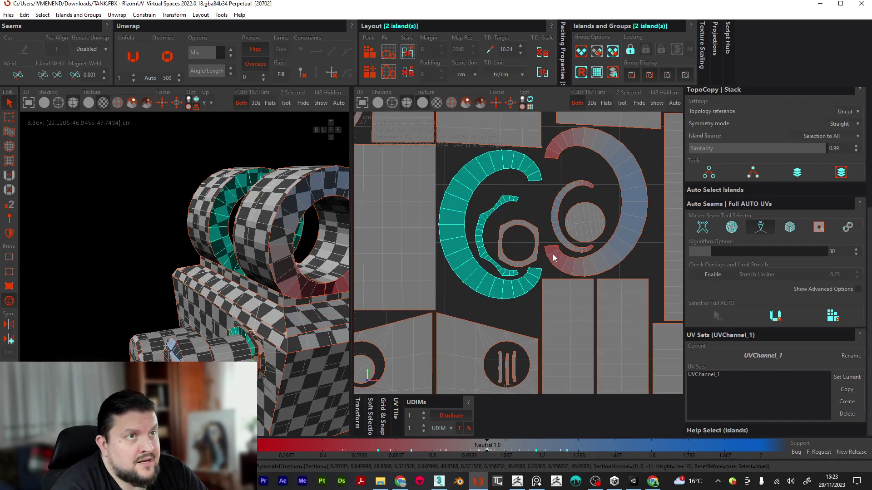
left_click_drag(555, 276, 575, 249, "shift")
left_click(167, 57)
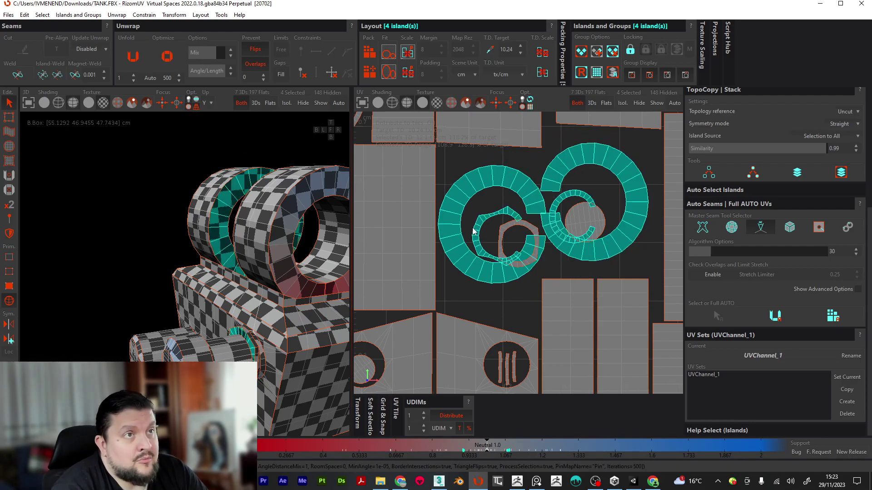
Select the other two large C-shaped rings and the small arc inside one, and optimize them repeatedly.
scroll(491, 226, "down", 5)
scroll(539, 281, "up", 5)
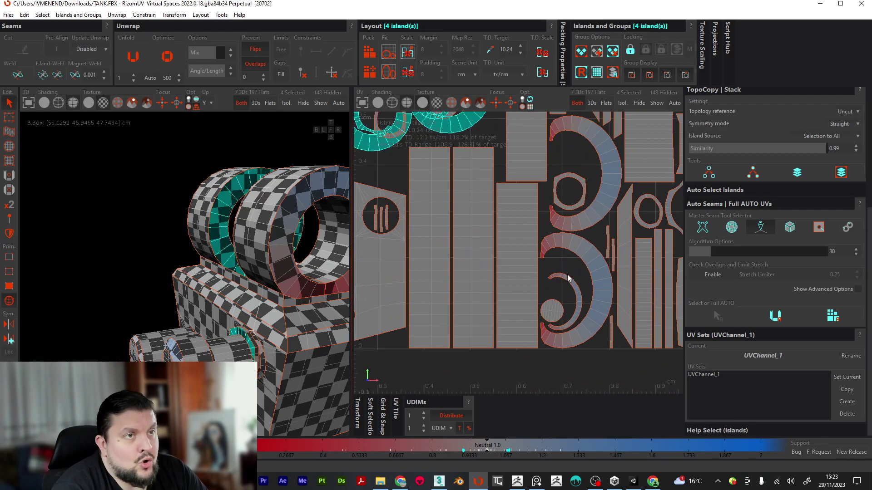
left_click_drag(565, 289, 585, 247)
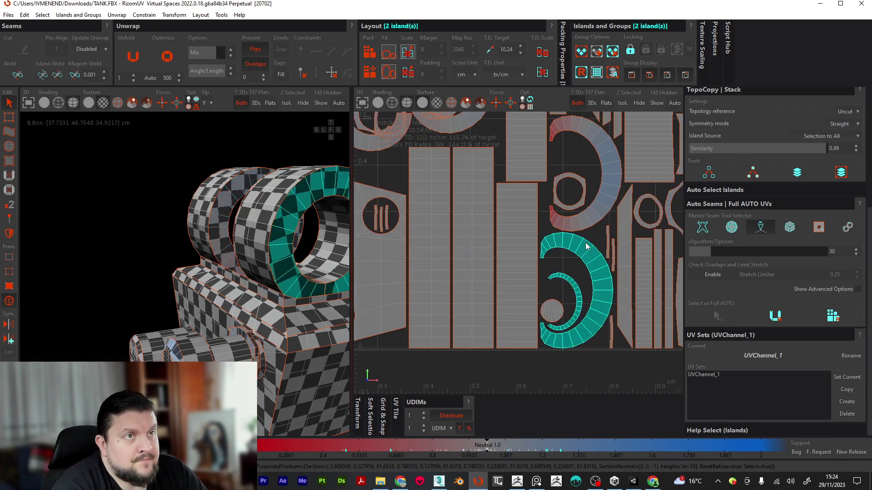
left_click(584, 157, "shift")
left_click(158, 62)
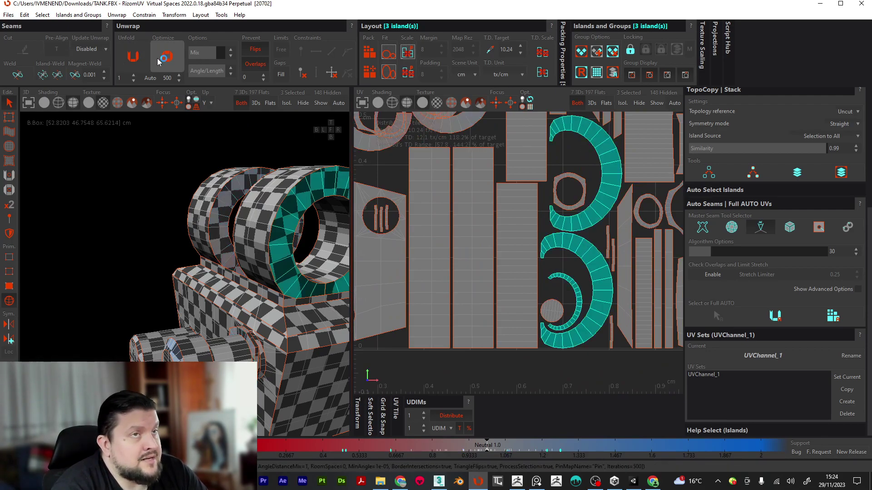
scroll(510, 266, "down", 1)
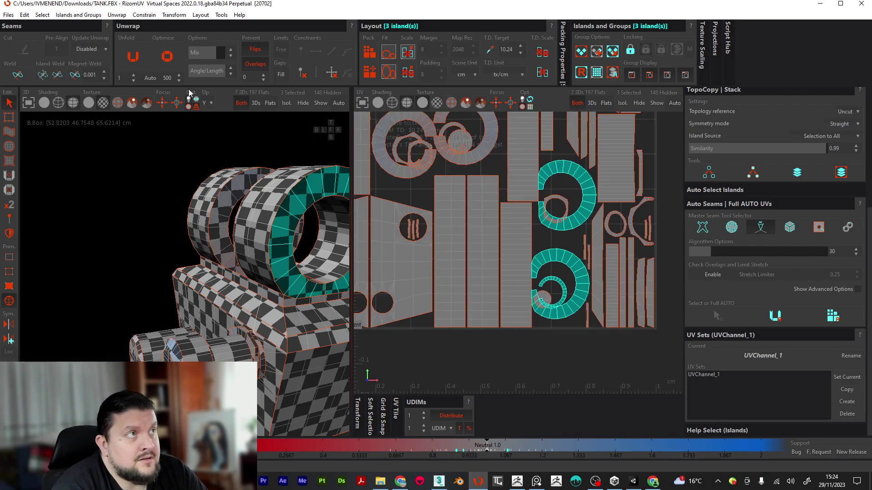
left_click(167, 56)
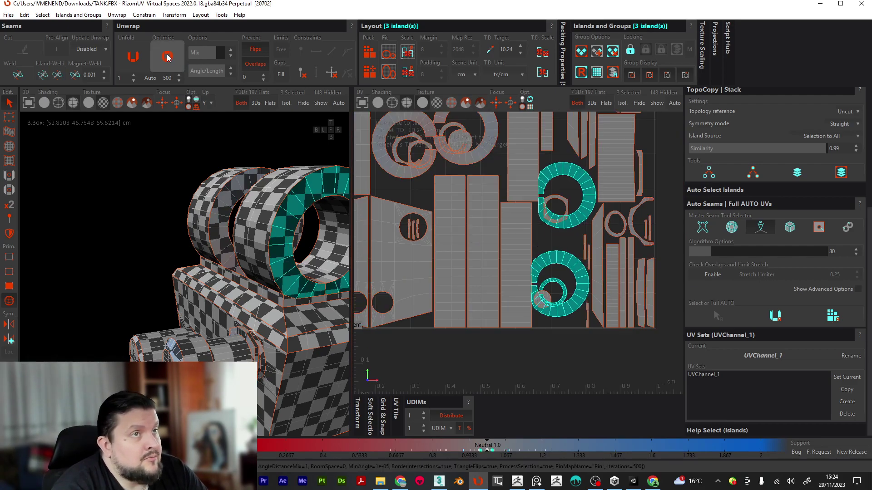
Select the small closed-looking ring and the open arc beside it near the tile's edge, and optimize both islands.
scroll(526, 189, "up", 2)
scroll(560, 199, "up", 3)
scroll(591, 216, "down", 2)
left_click_drag(584, 233, 618, 209)
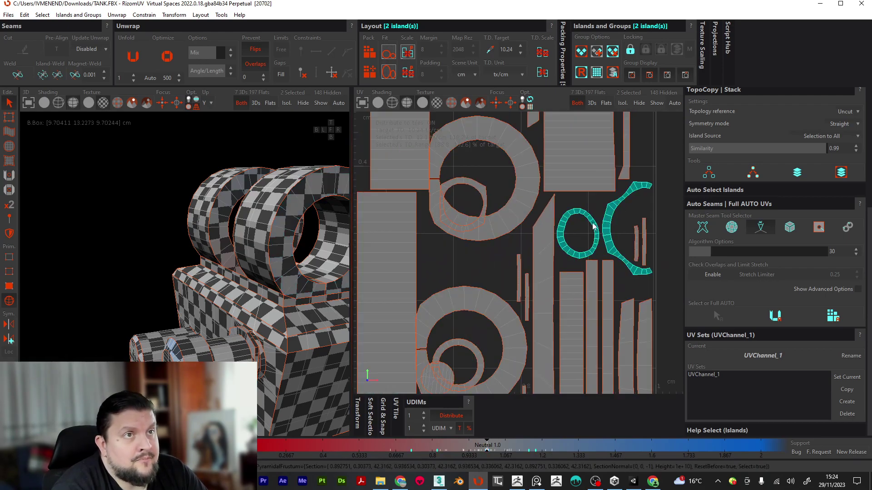
left_click(166, 59)
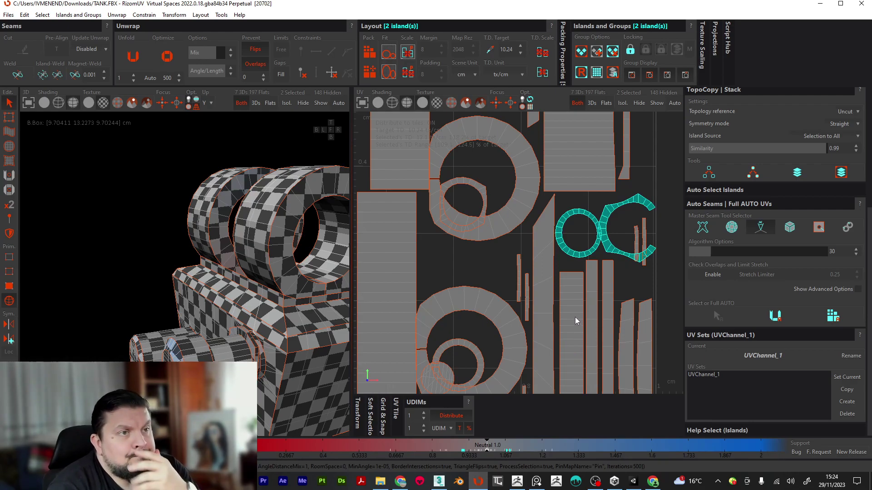
Optimize the pair of small C-shaped islands at the tile's upper edge several times, and repack all islands.
scroll(576, 295, "down", 3)
scroll(537, 209, "down", 2)
scroll(534, 187, "up", 2)
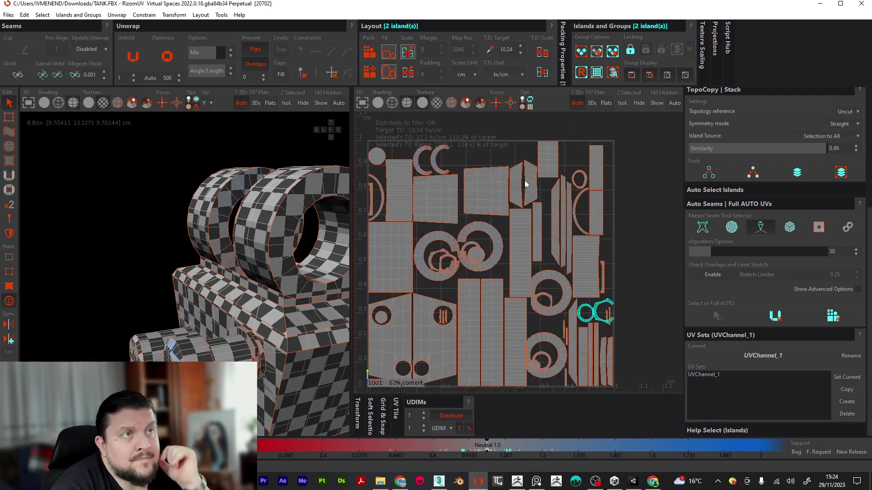
left_click_drag(409, 138, 445, 159)
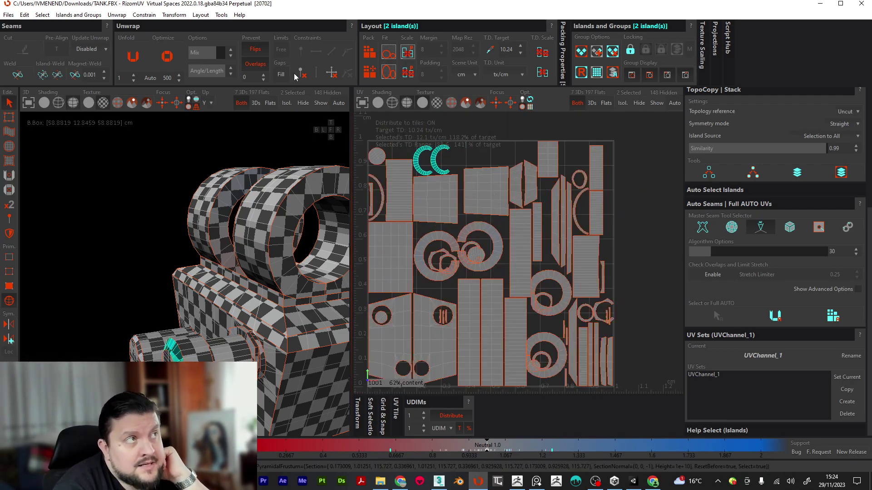
left_click(174, 57)
left_click(176, 56)
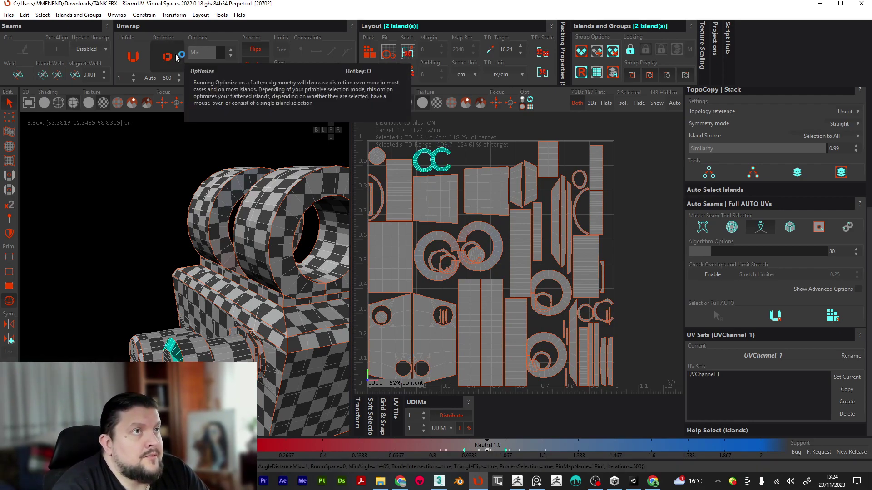
left_click(177, 56)
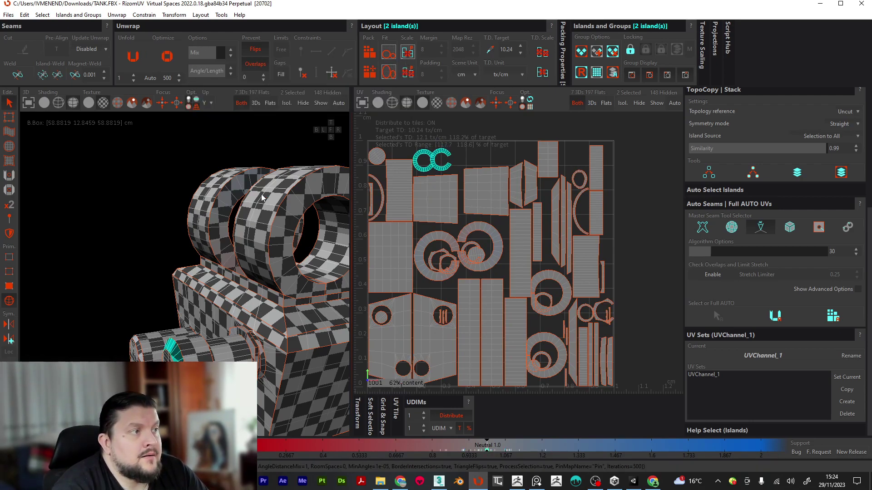
left_click(484, 165)
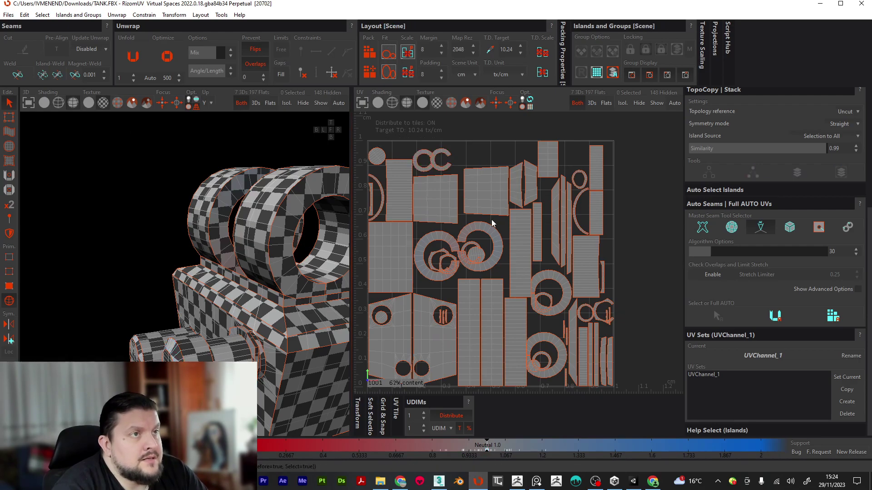
left_click(371, 48)
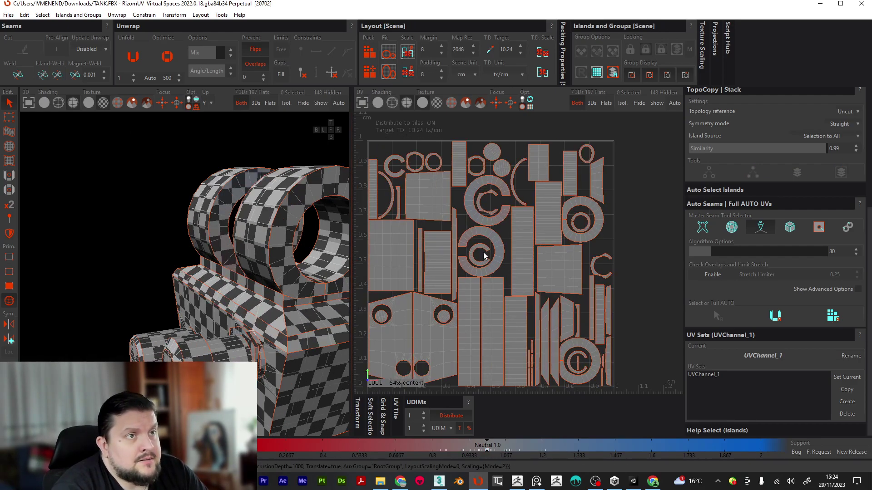
Select six open ring and arc islands, including the two large C-shaped rings, and straighten them into narrow vertical strips.
scroll(504, 261, "down", 3)
scroll(511, 263, "up", 4)
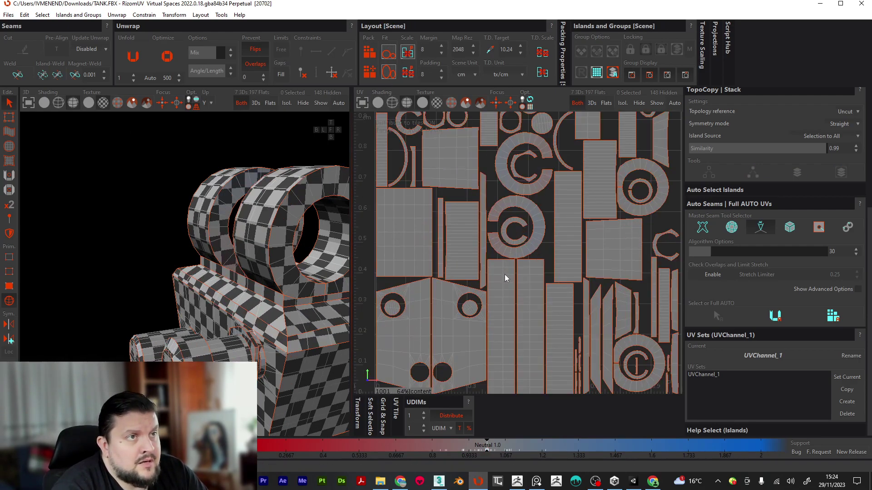
left_click_drag(489, 237, 542, 207)
left_click(497, 175, "shift")
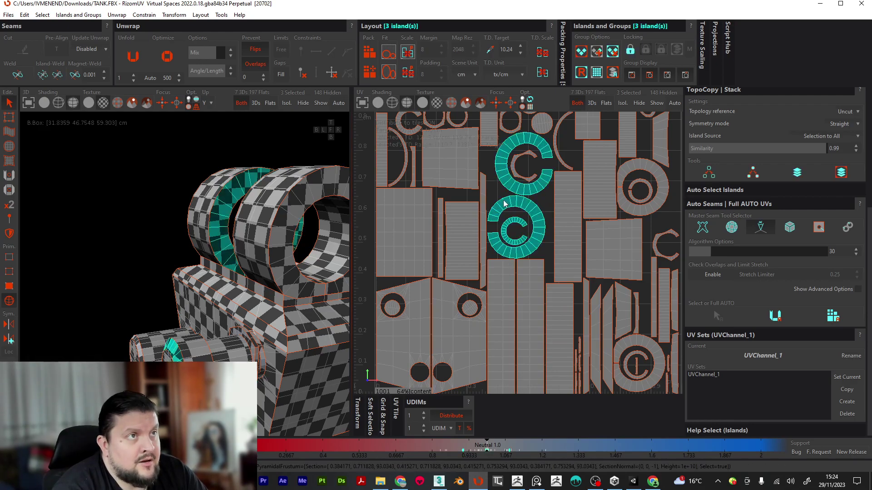
middle_click_drag(509, 210, 534, 235)
left_click_drag(449, 201, 456, 168, "ctrl")
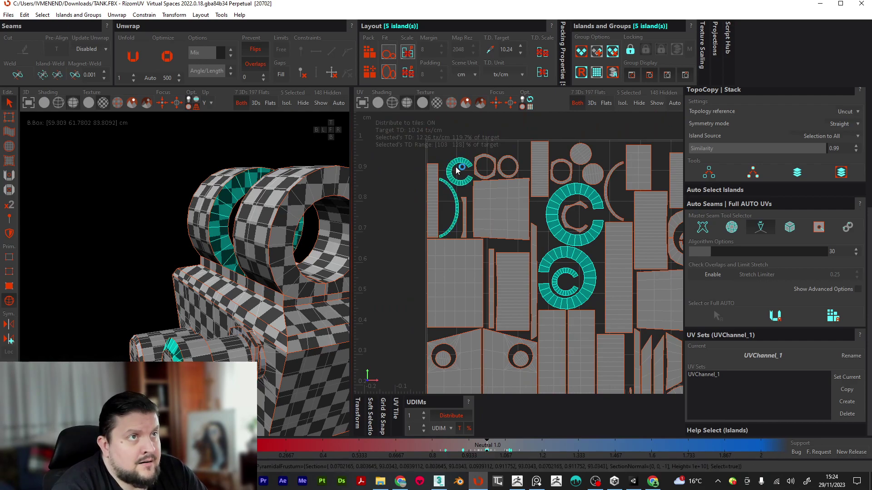
left_click(607, 191, "shift")
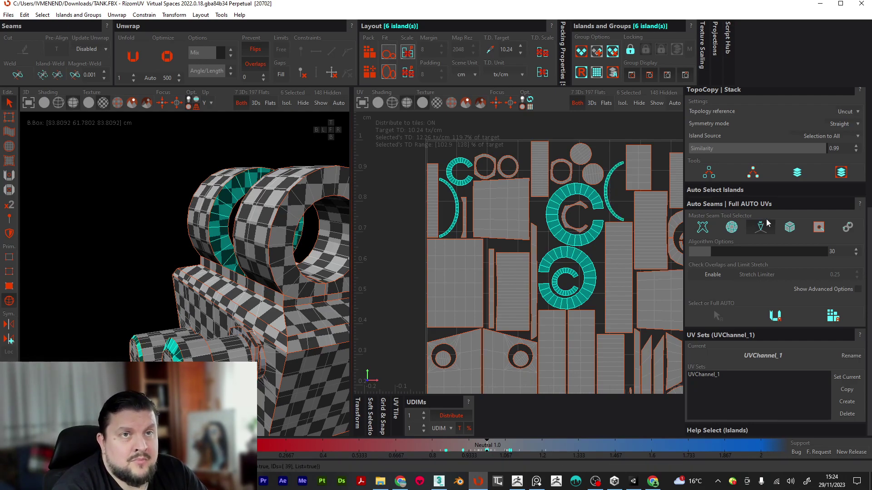
scroll(763, 219, "up", 4)
left_click(766, 183)
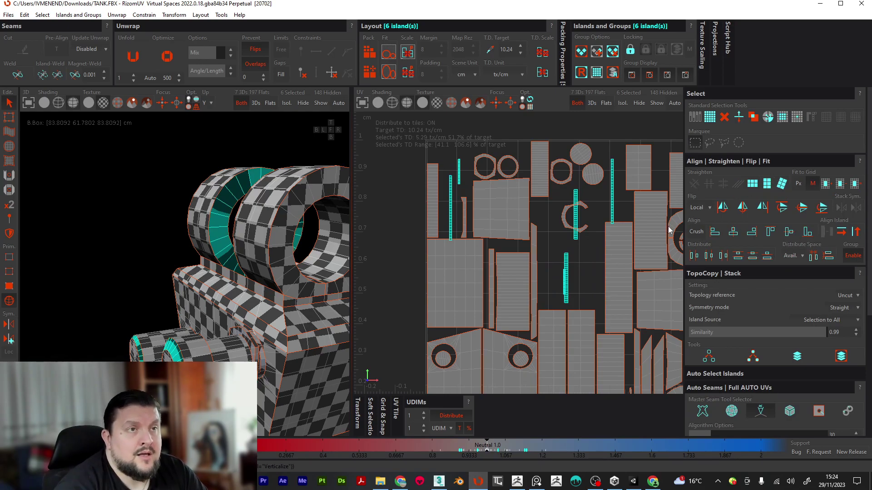
Try to straighten the C-shaped island overlapping a narrow strip into a vertical strip, and undo the attempt.
scroll(573, 218, "up", 3)
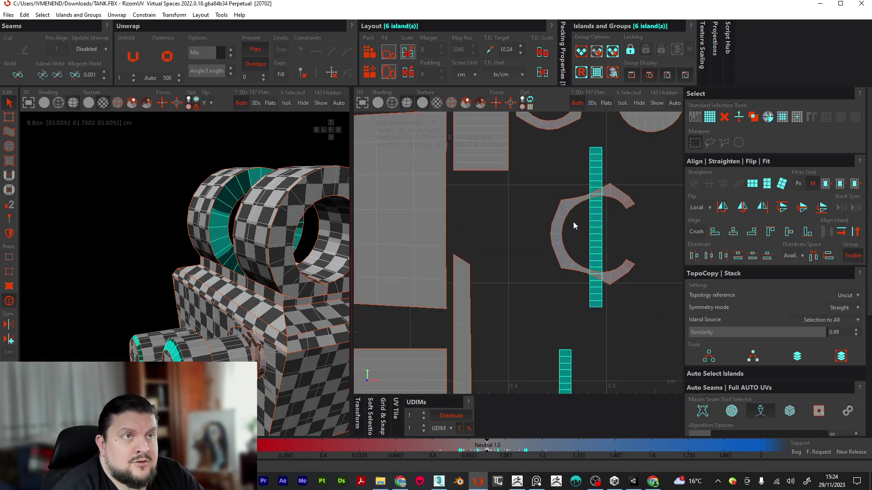
scroll(549, 220, "down", 3)
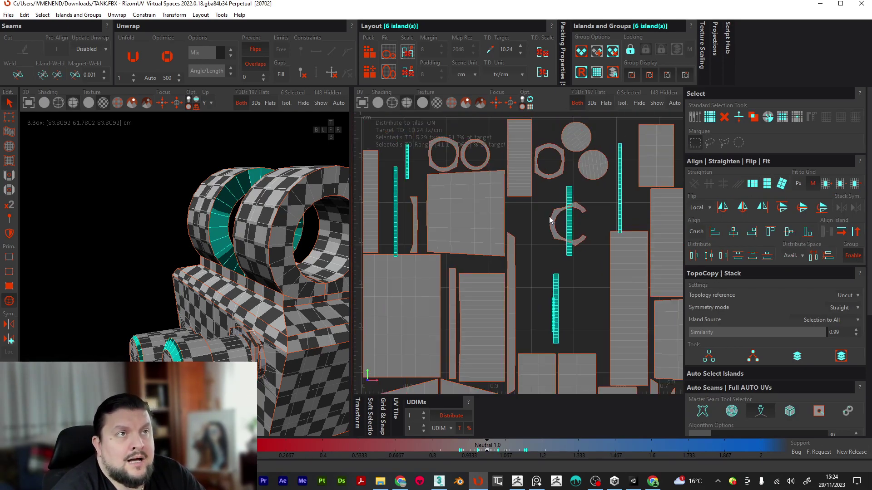
left_click(562, 213)
left_click(556, 216)
left_click(768, 183)
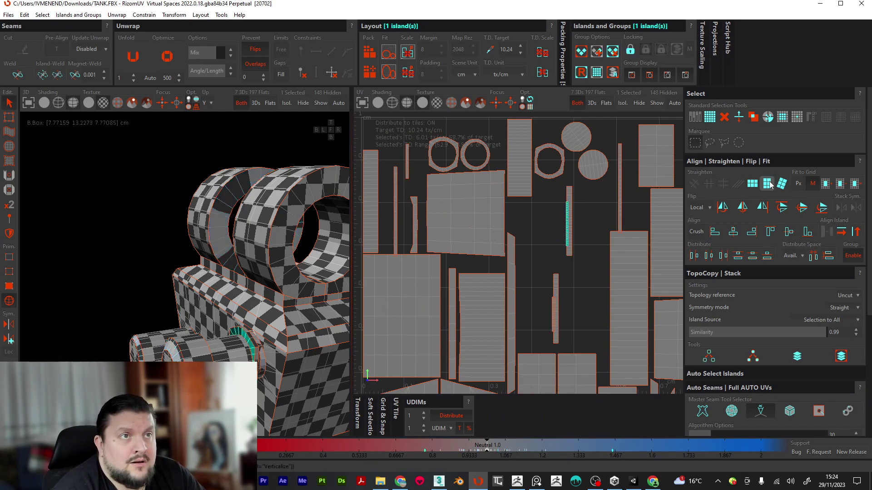
key("ctrl+z")
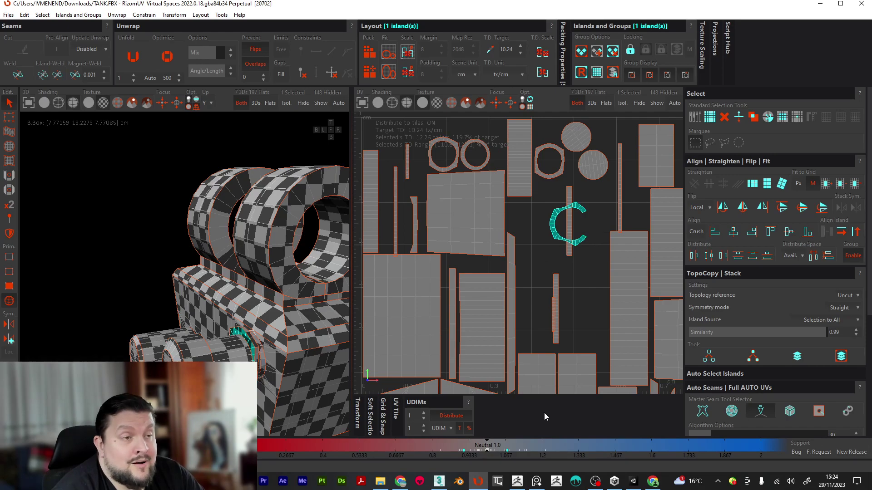
Straighten the small rings nested inside the two large ring-shaped islands into narrow vertical strips.
scroll(450, 285, "down", 5)
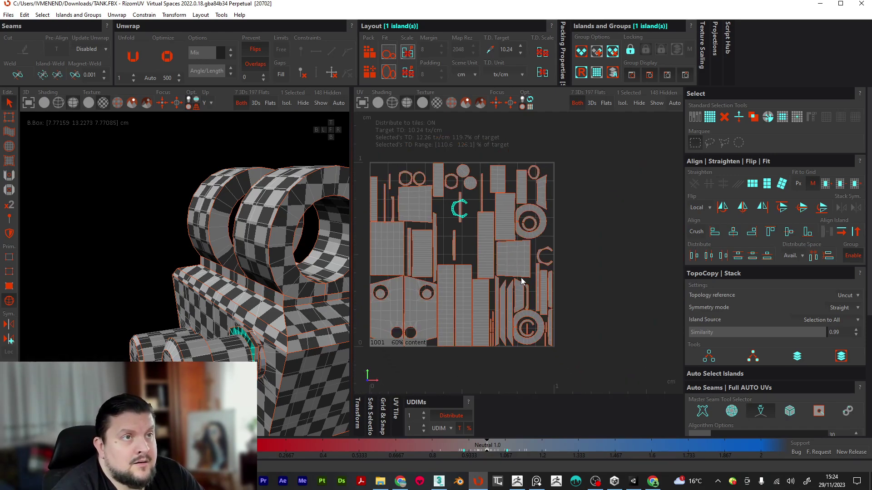
scroll(518, 196, "up", 5)
middle_click_drag(537, 181, 570, 238)
left_click(584, 249)
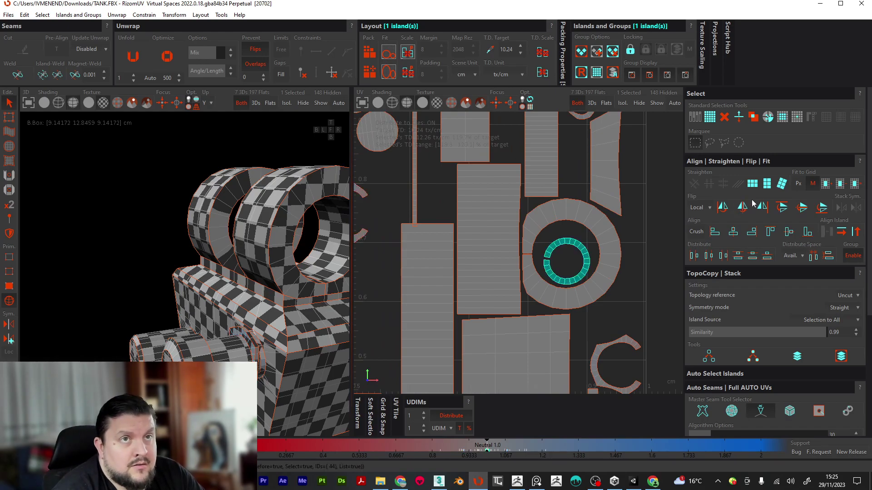
left_click(767, 184)
scroll(542, 256, "down", 3)
middle_click_drag(544, 264, 584, 235)
scroll(585, 235, "up", 5)
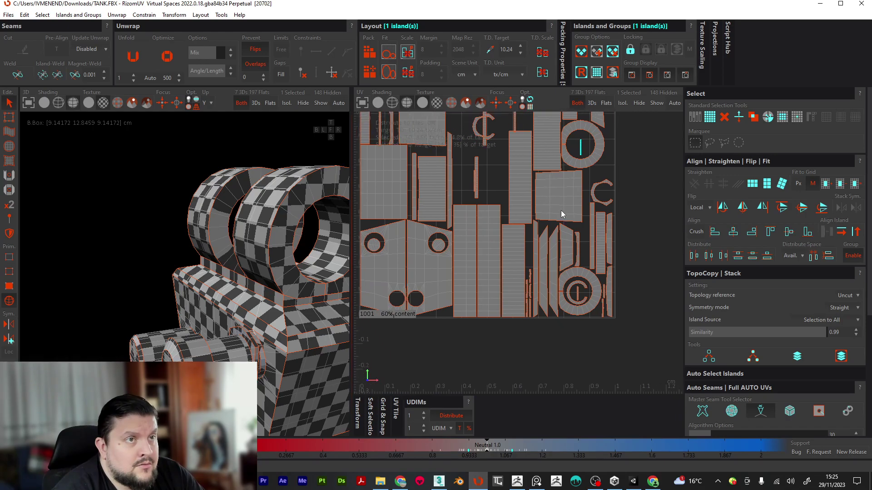
left_click(614, 250)
left_click(767, 184)
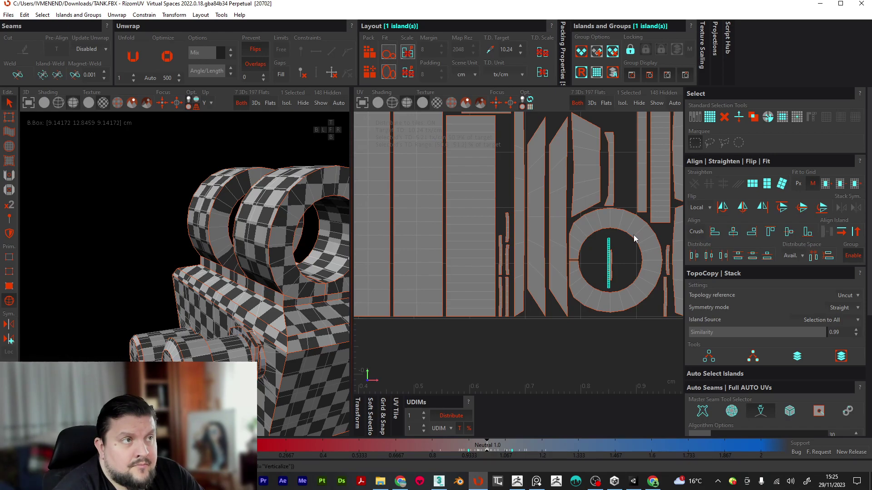
Clear the selection, repack all visible islands into tile 1001, and check the packed layout.
scroll(635, 239, "down", 7)
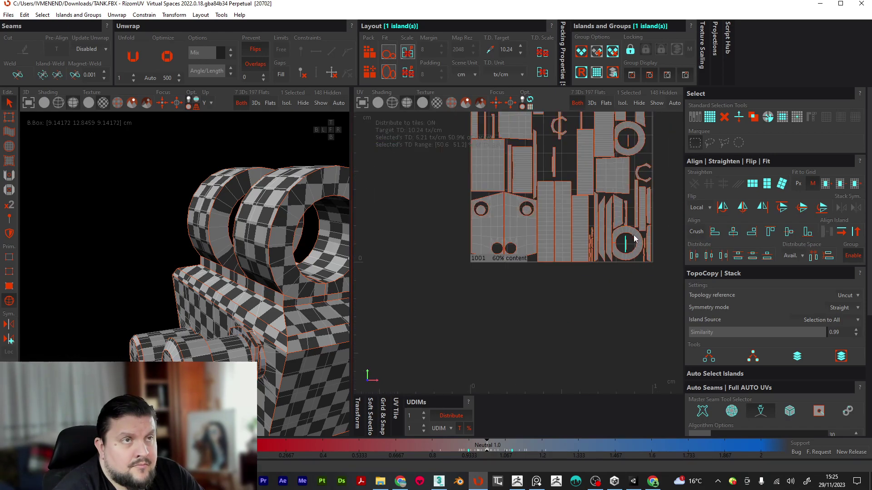
middle_click_drag(627, 204, 621, 252)
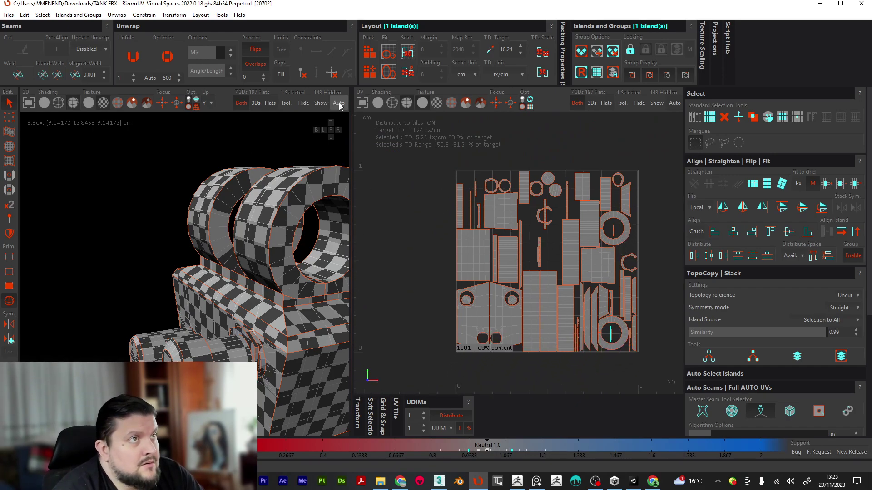
left_click(415, 187)
left_click(369, 51)
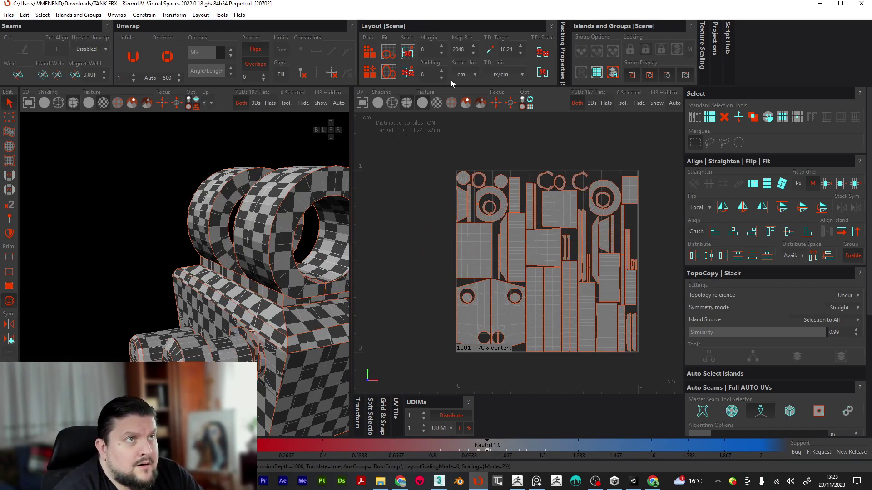
scroll(619, 263, "up", 5)
scroll(619, 263, "down", 4)
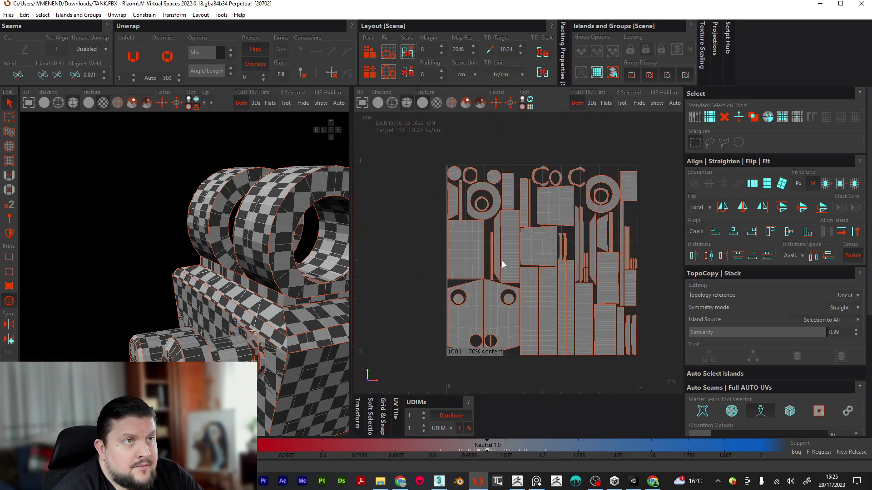
scroll(468, 218, "up", 4)
scroll(468, 218, "down", 5)
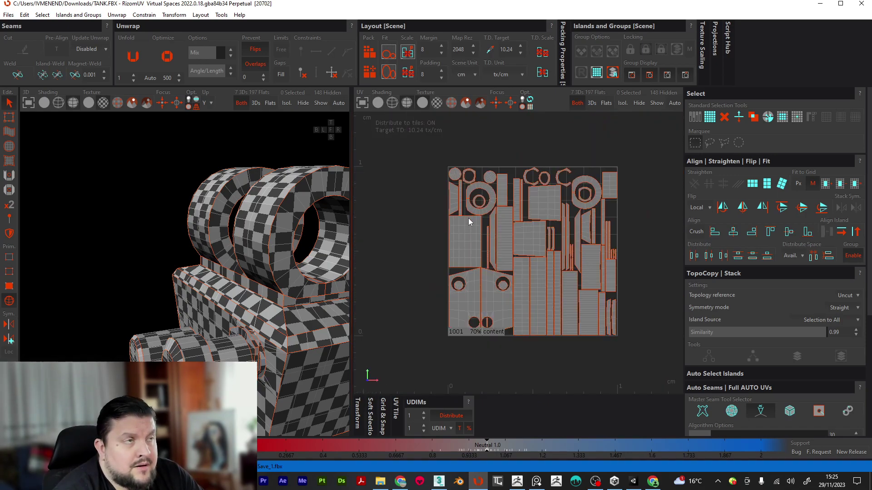
scroll(469, 221, "down", 3)
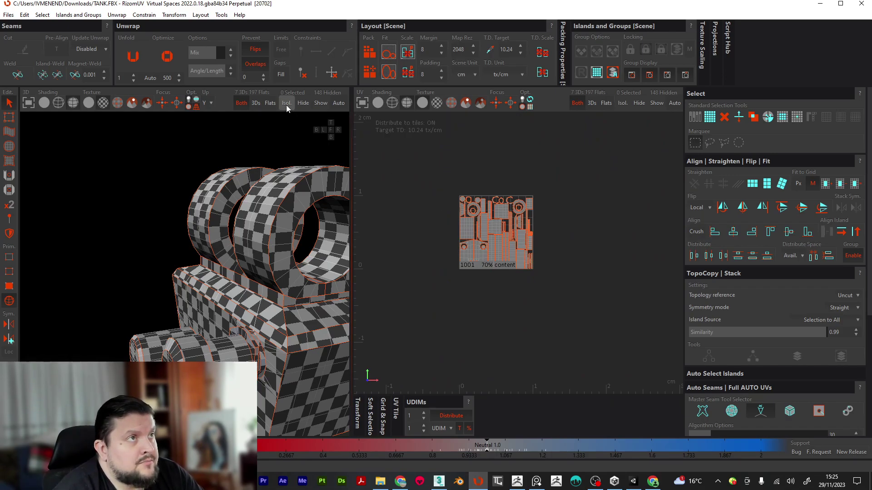
Show the hidden parts, select both groups of finished checkered islands, and pack them together into tile 1001.
left_click(320, 103)
scroll(537, 263, "down", 2)
left_click_drag(491, 285, 618, 206)
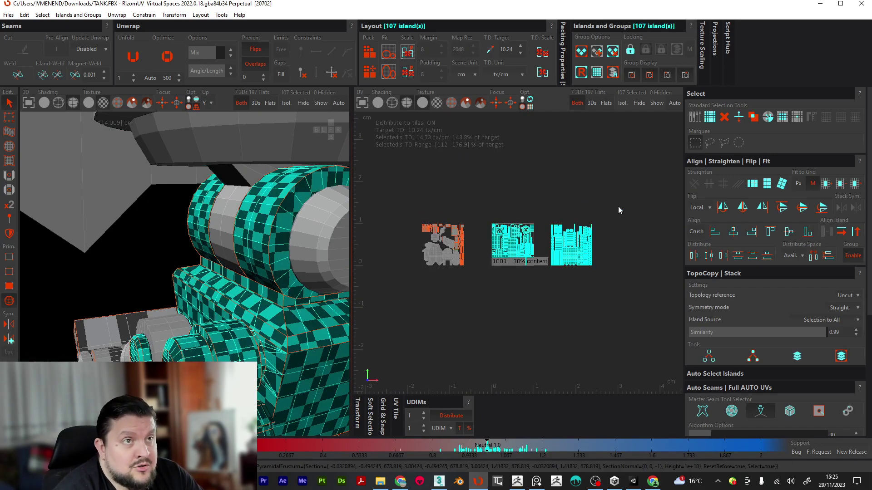
scroll(521, 251, "up", 3)
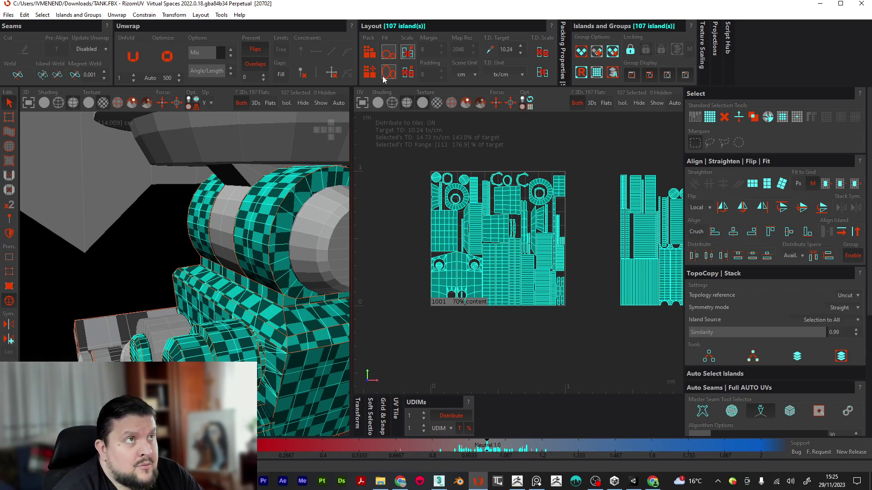
left_click(370, 54)
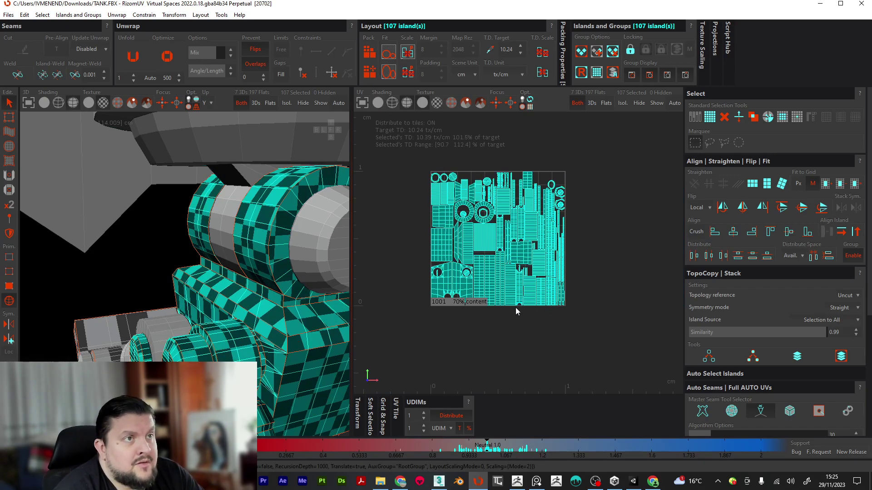
scroll(494, 288, "down", 3)
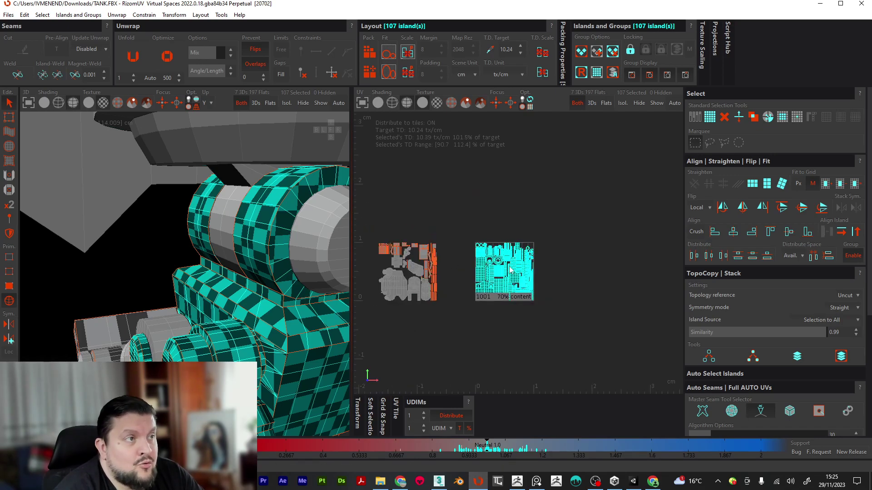
scroll(503, 268, "up", 4)
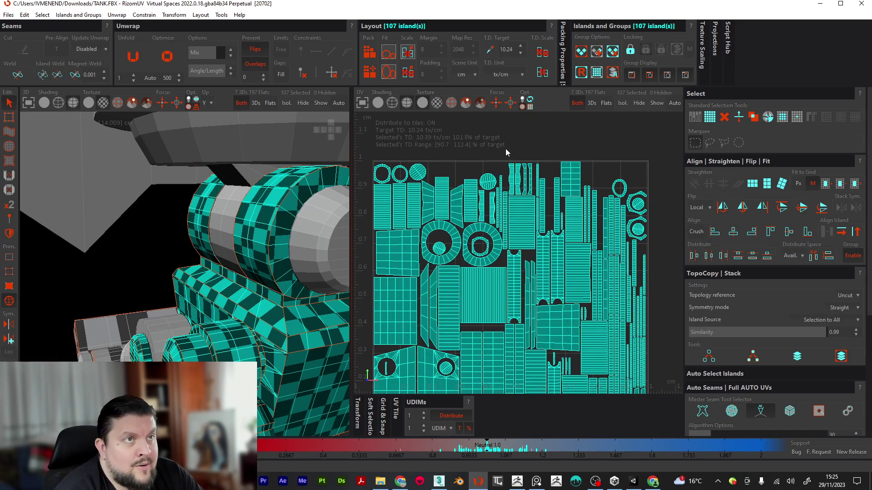
left_click(507, 152)
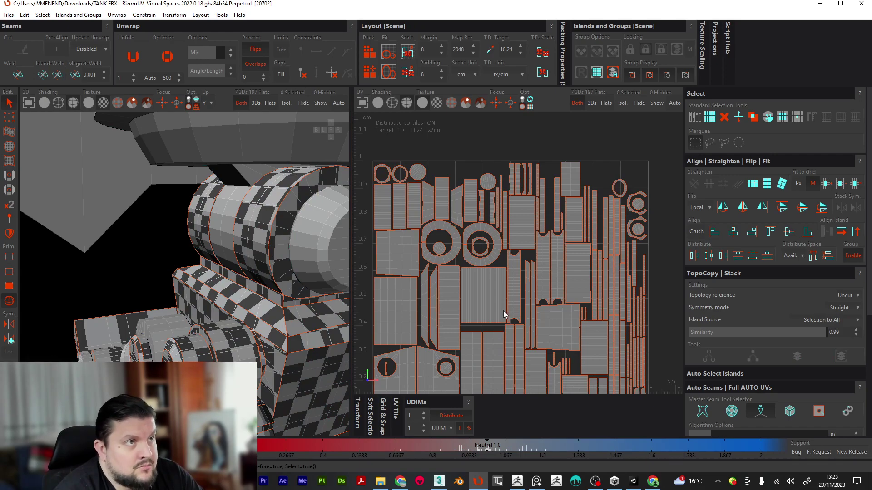
scroll(456, 322, "down", 4)
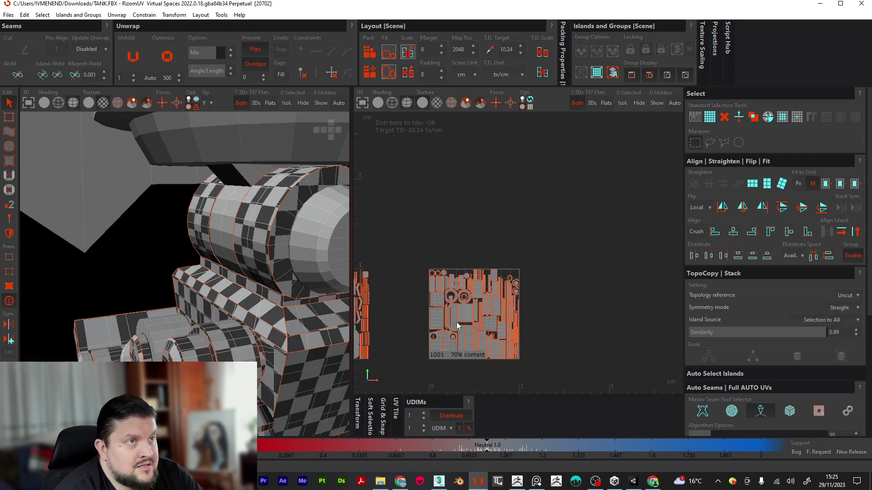
Select all islands packed in tile 1001 and move them two tile widths along positive U, emptying the tile.
left_click_drag(427, 362, 522, 254)
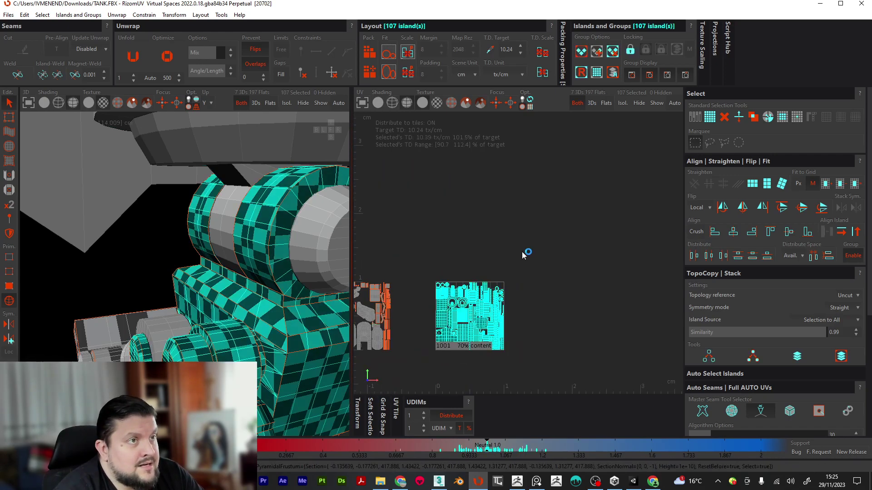
left_click(14, 120)
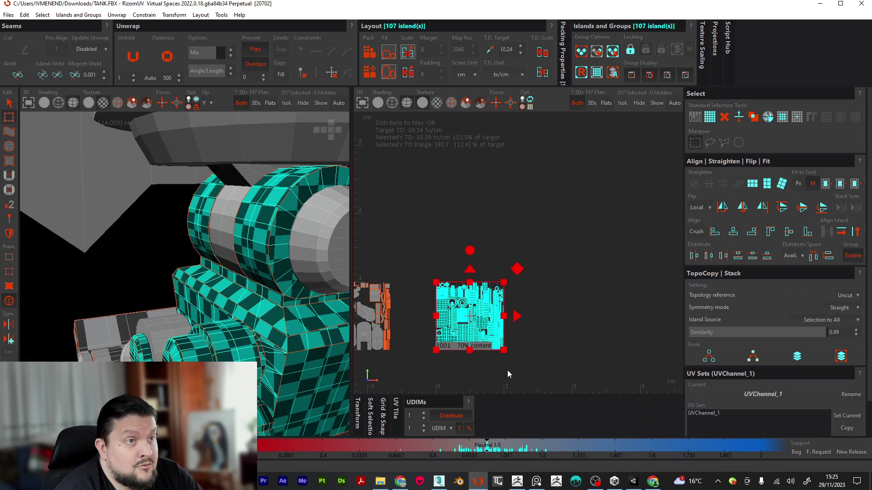
left_click_drag(518, 324, 654, 326)
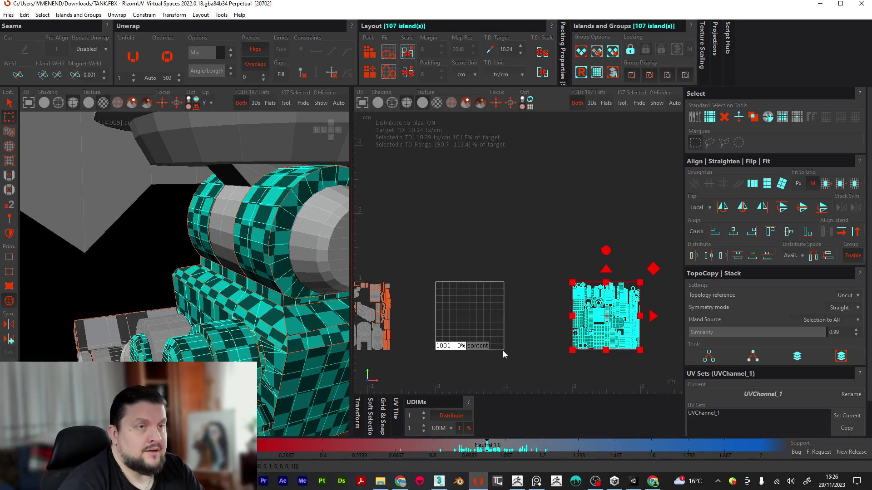
left_click(495, 235)
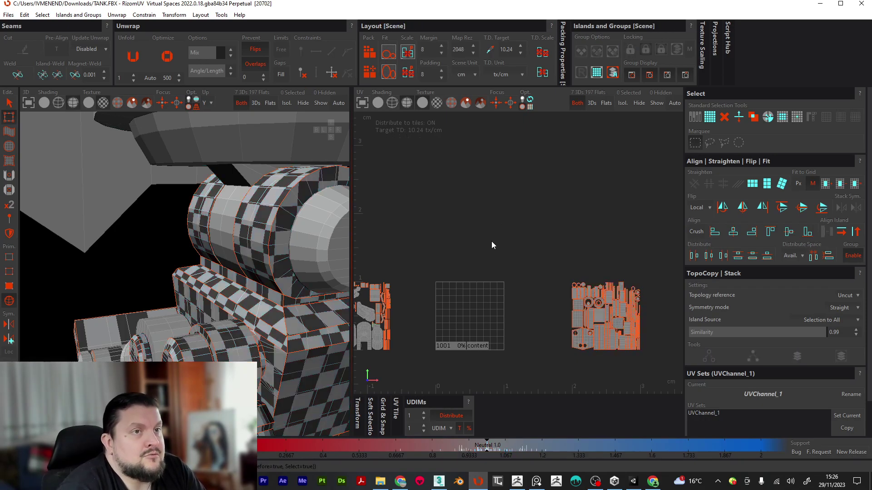
Examine the rearranged UV layout and the robot's feet, and identify the UV island covering one foot's jagged underside.
scroll(522, 253, "down", 3)
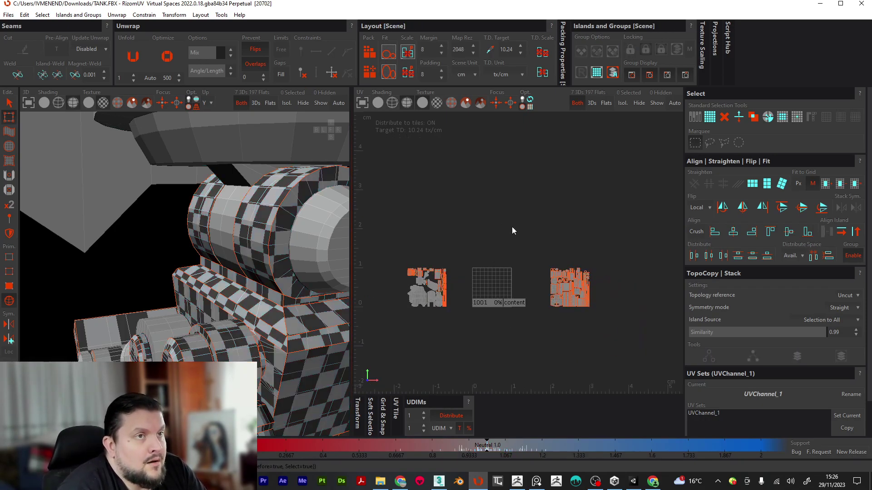
middle_click_drag(518, 228, 540, 229)
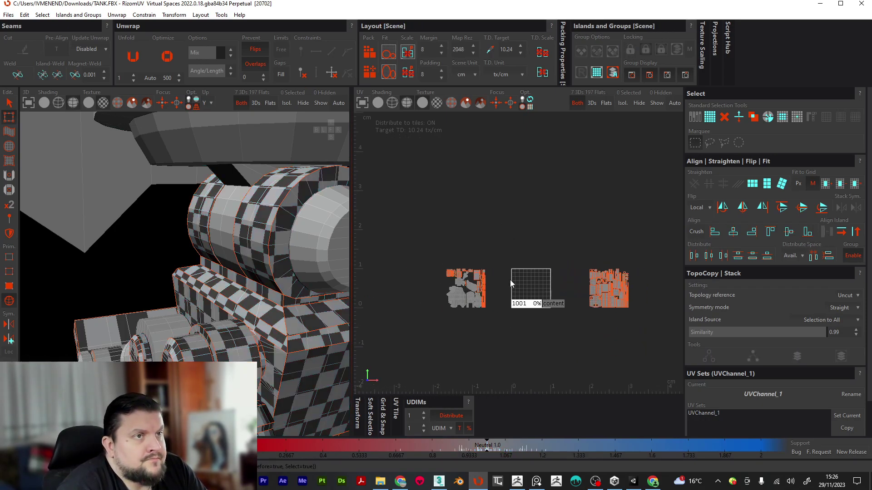
scroll(514, 280, "up", 4)
scroll(260, 324, "down", 5)
left_click_drag(261, 324, 305, 289, "alt")
middle_click_drag(303, 287, 193, 272, "alt")
left_click_drag(193, 273, 249, 332, "alt")
scroll(588, 300, "down", 2)
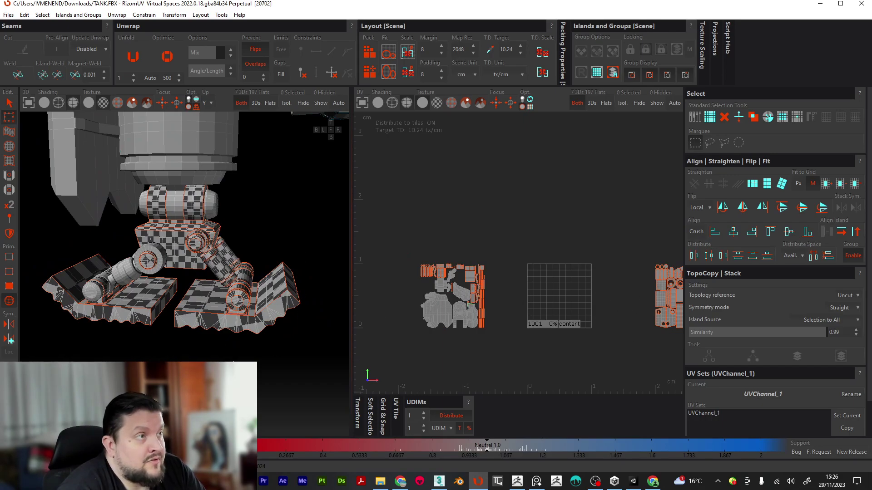
left_click(144, 320)
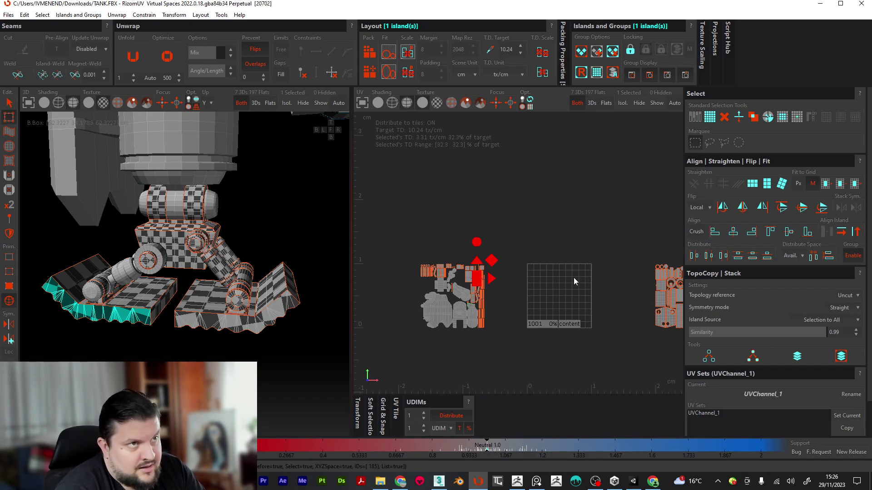
Select the robot's cylindrical torso with its attached plate, and run the full automatic seams, unwrap and packing on it.
scroll(266, 241, "up", 5)
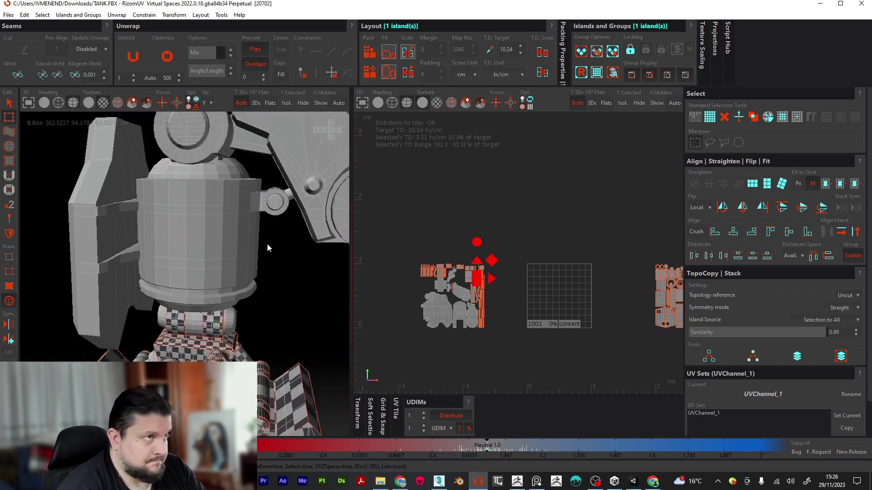
left_click(219, 263)
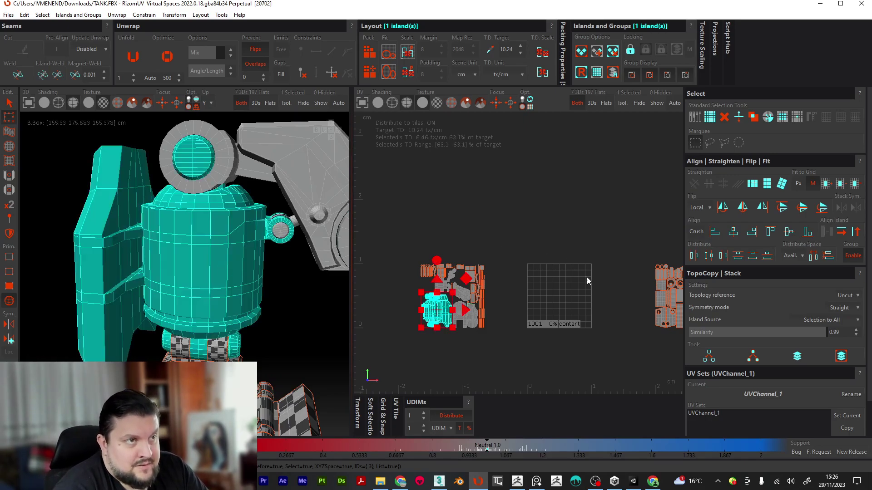
scroll(580, 297, "up", 2)
scroll(833, 354, "down", 2)
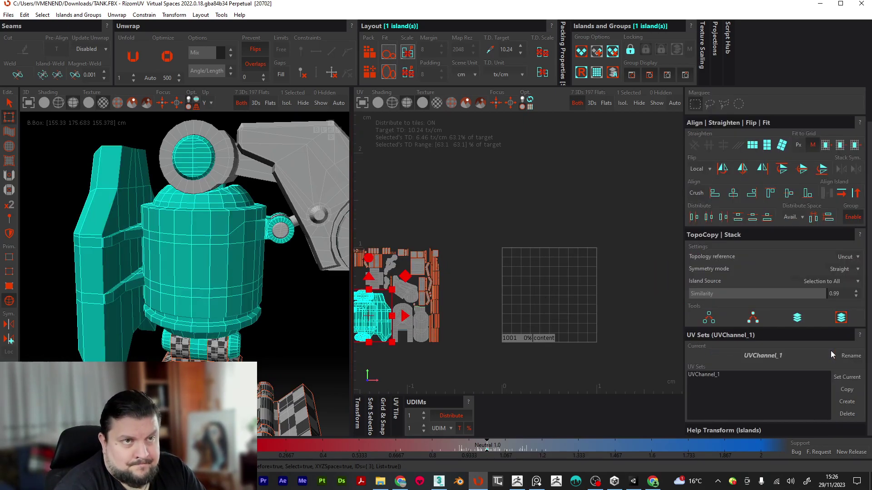
left_click(9, 102)
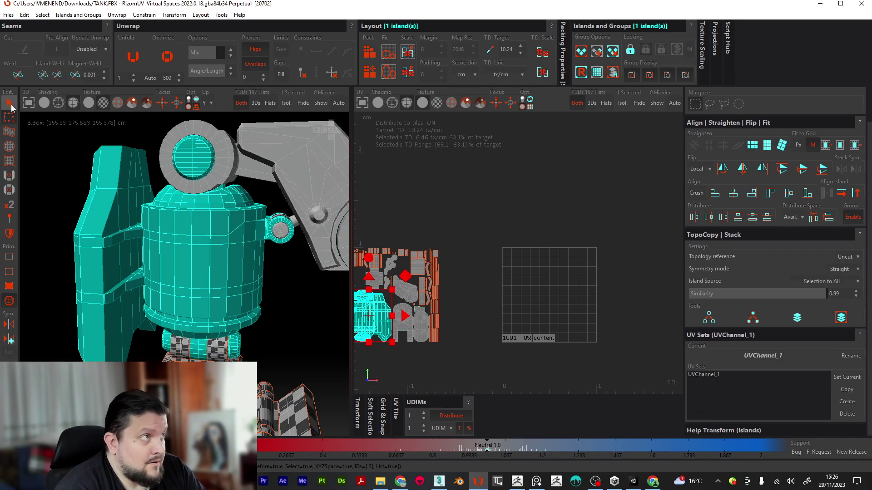
left_click(833, 315)
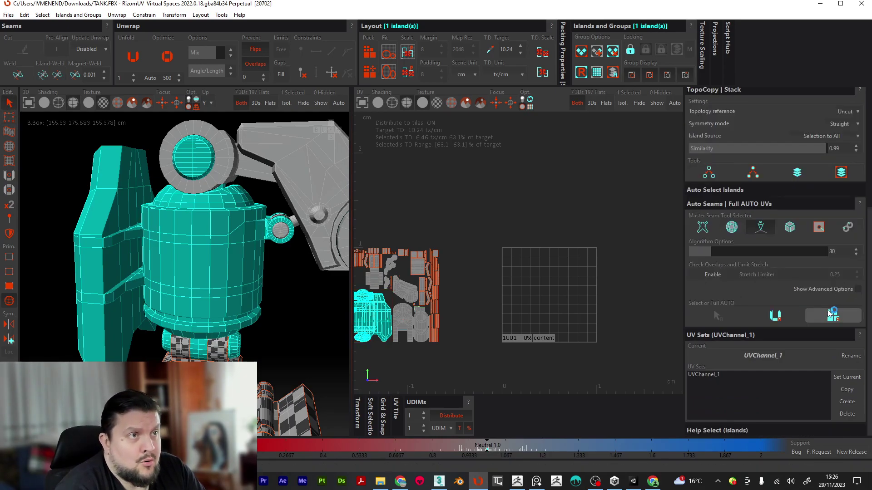
Inspect the automatic unwrap's checker pattern on the torso and attached plate, and compare its packed islands with the other UV groups.
left_click_drag(274, 288, 229, 280, "alt")
scroll(596, 320, "down", 3)
scroll(597, 320, "down", 2)
scroll(664, 303, "up", 3)
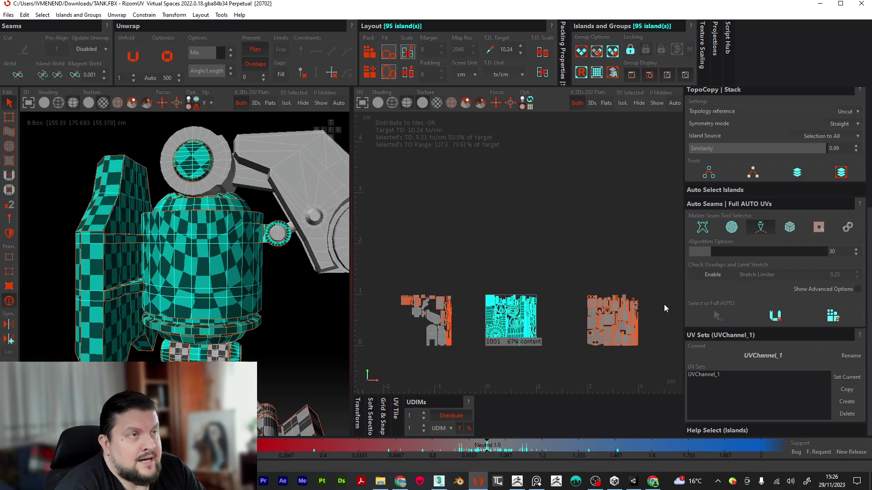
scroll(215, 245, "down", 4)
middle_click_drag(278, 276, 230, 276, "alt")
left_click_drag(230, 275, 226, 303, "alt")
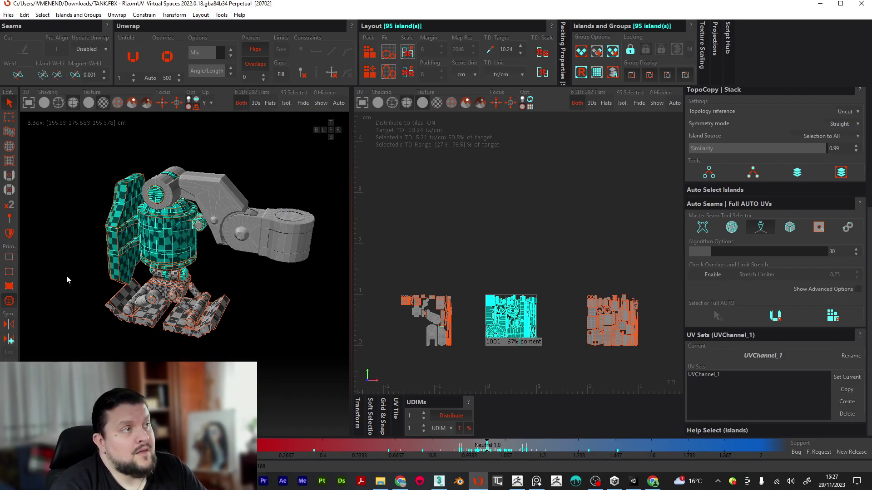
left_click_drag(84, 282, 136, 297, "alt")
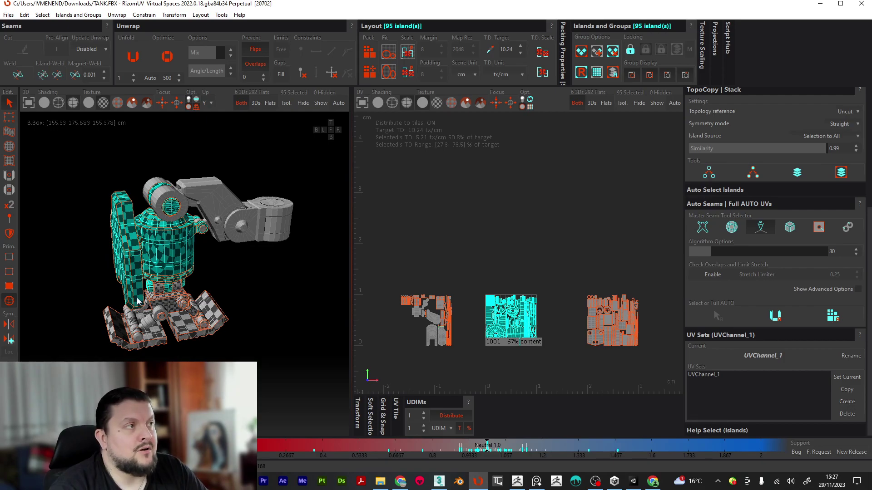
left_click_drag(267, 317, 290, 315, "alt")
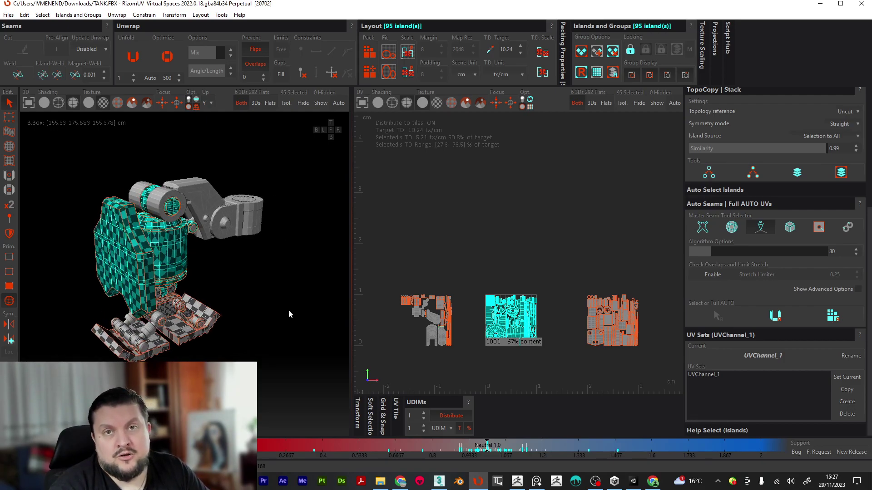